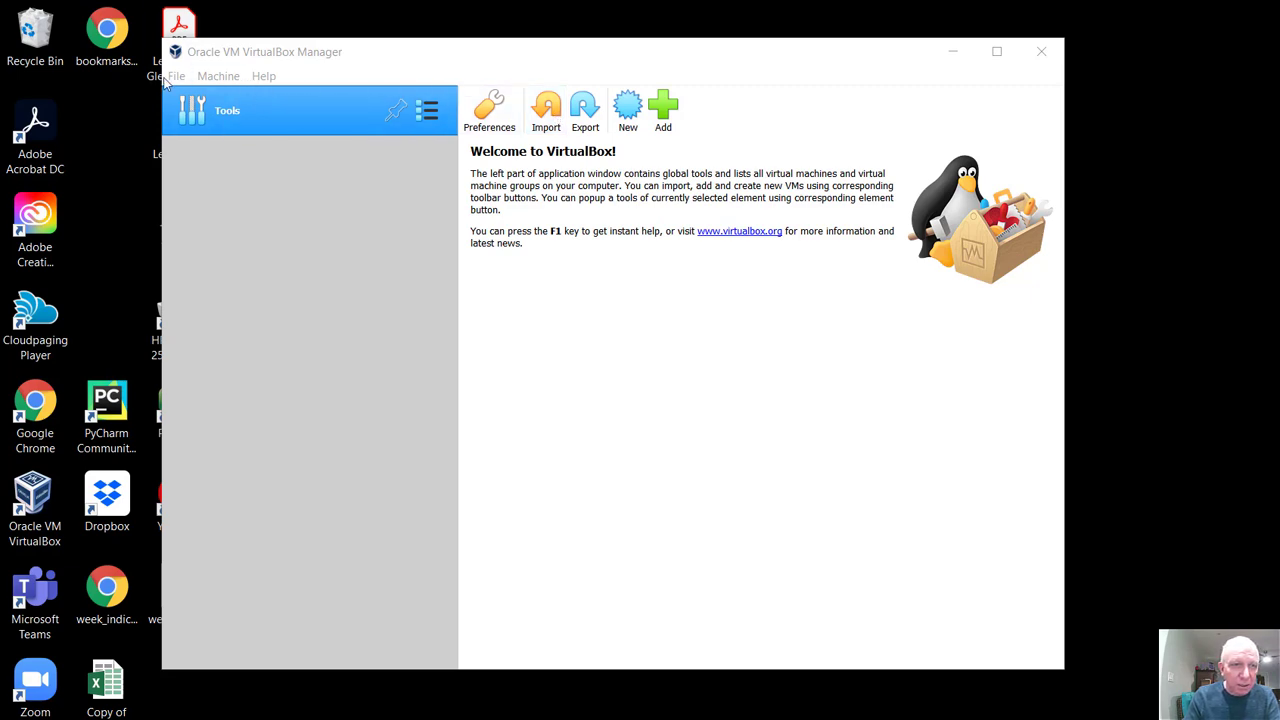
Step: Check the installed VirtualBox version in its About information and close it
click(264, 76)
click(316, 201)
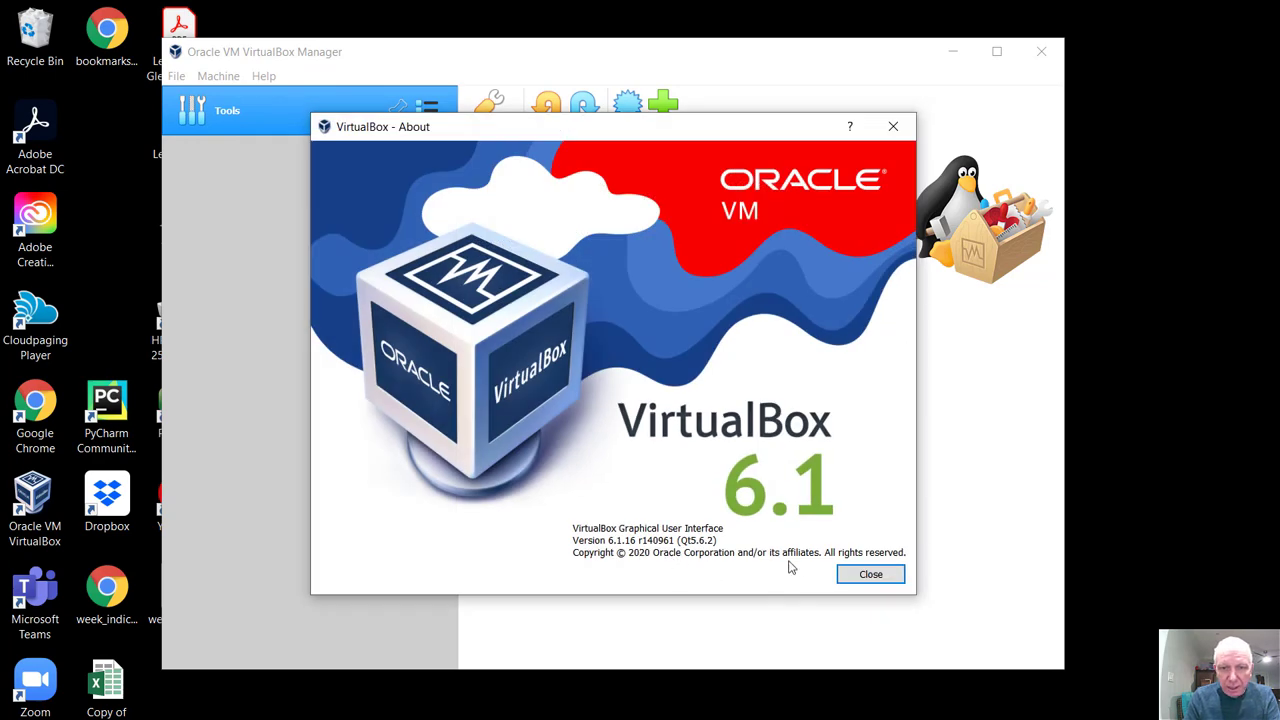
click(860, 573)
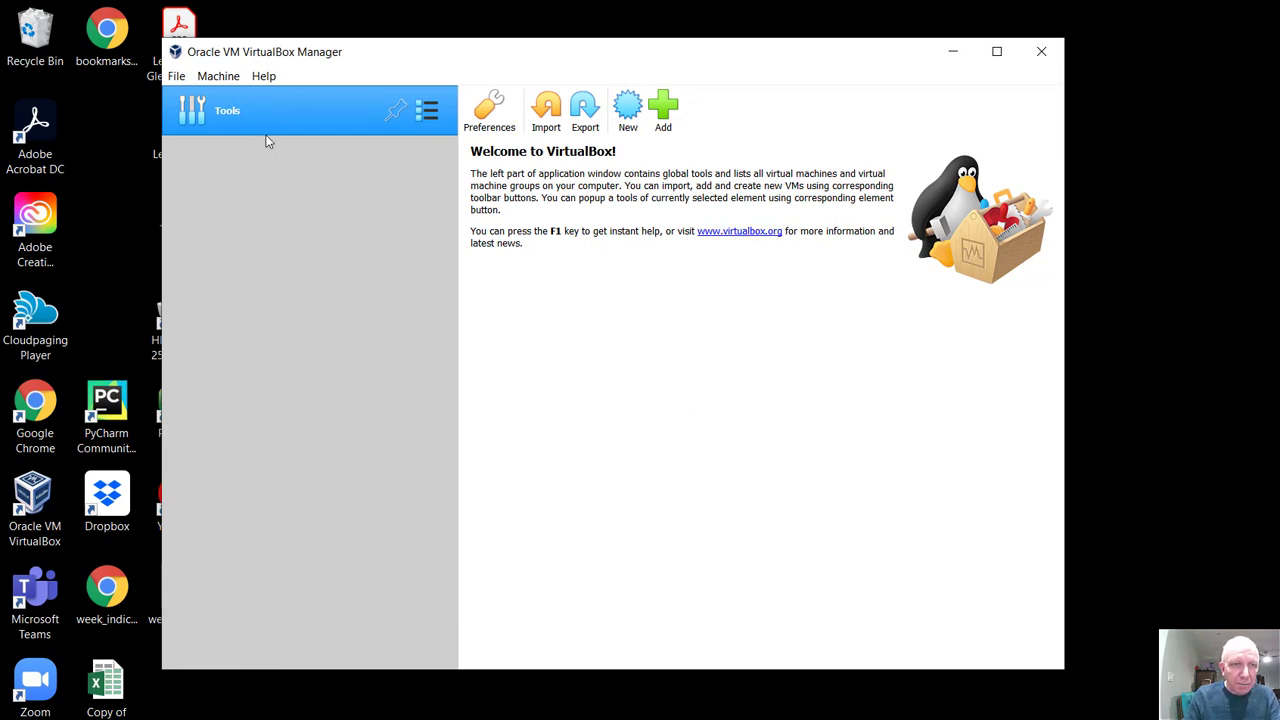
Step: Import the appliance Debian_Buster.ova from drive D, keeping the suggested settings and the base folder D:\Virtual_Images
click(177, 77)
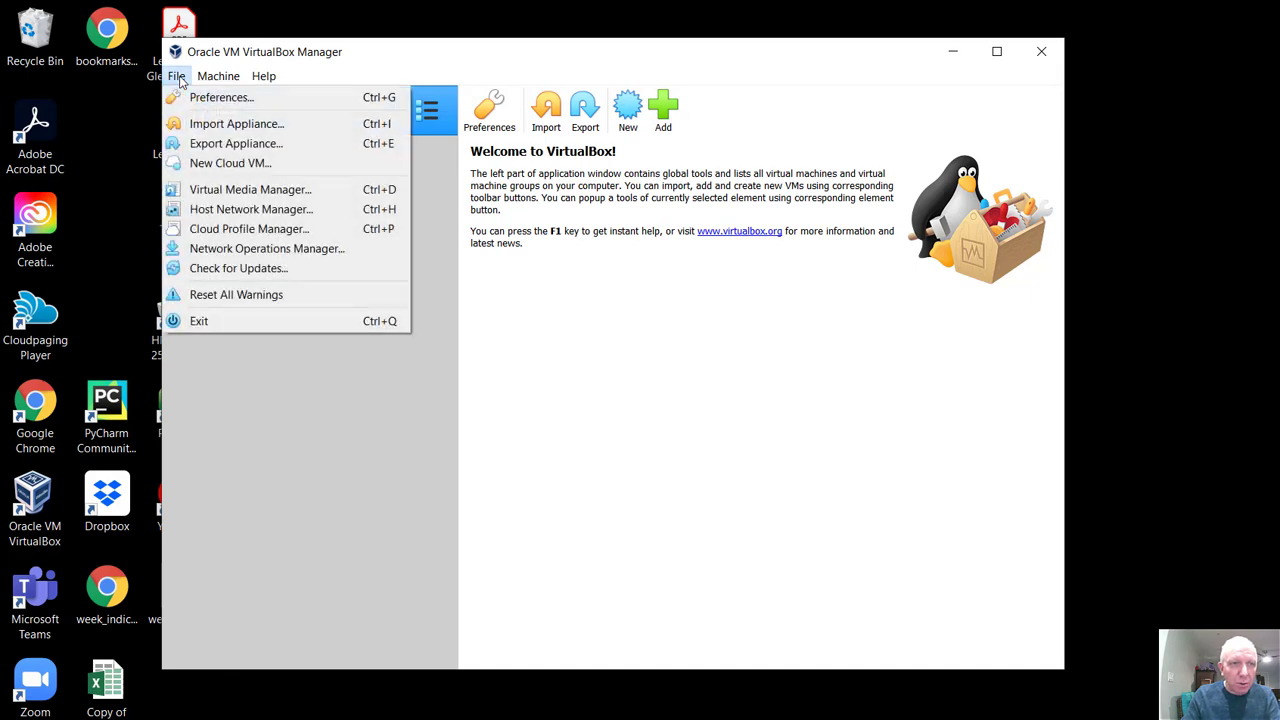
click(195, 127)
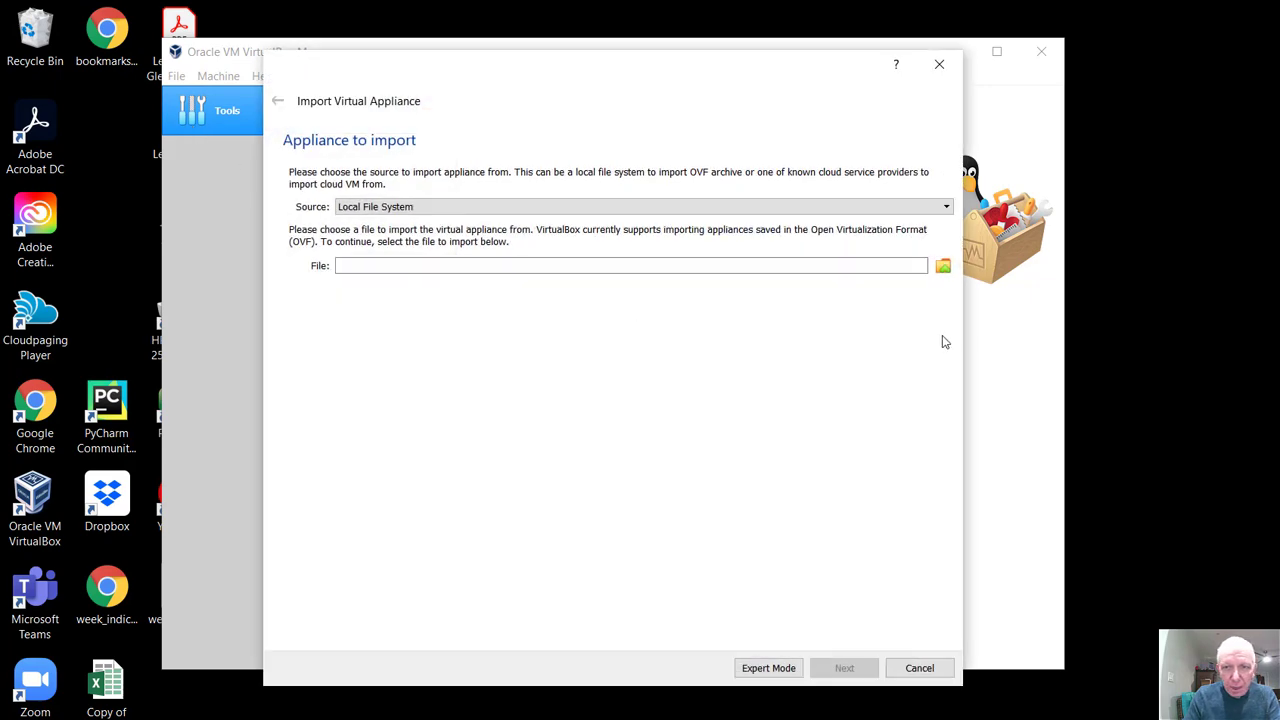
click(943, 266)
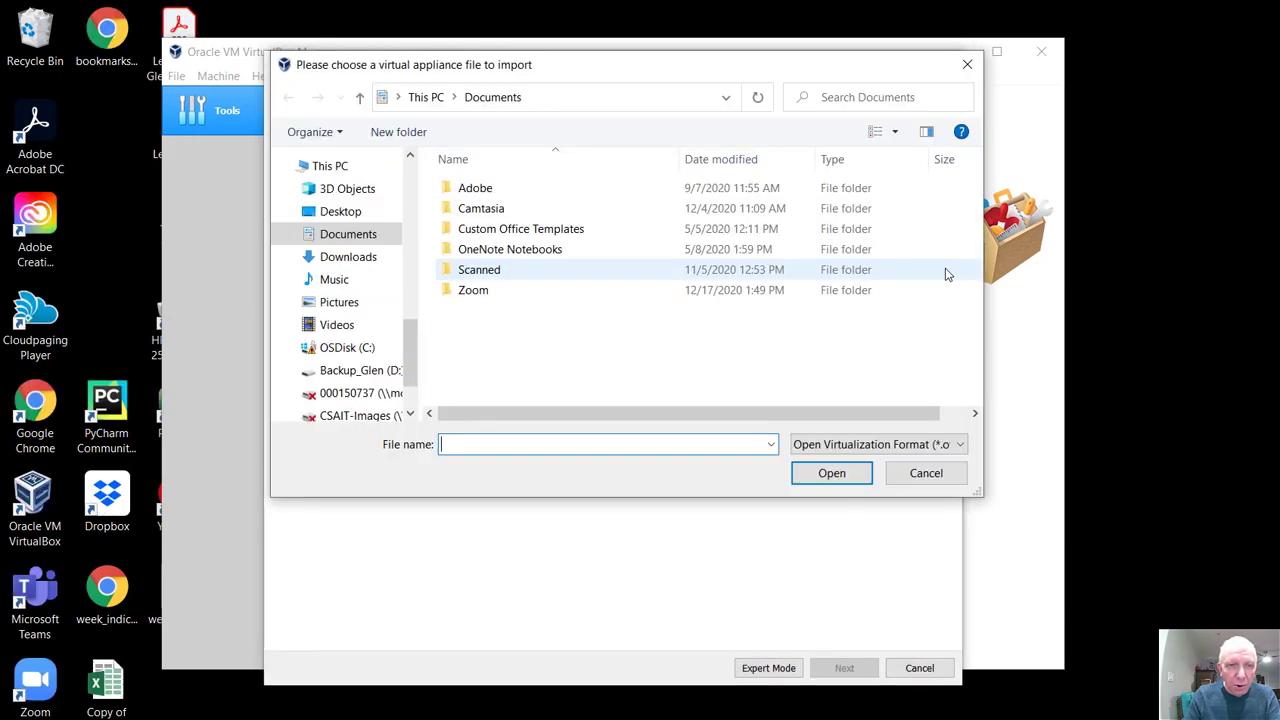
click(352, 371)
click(488, 210)
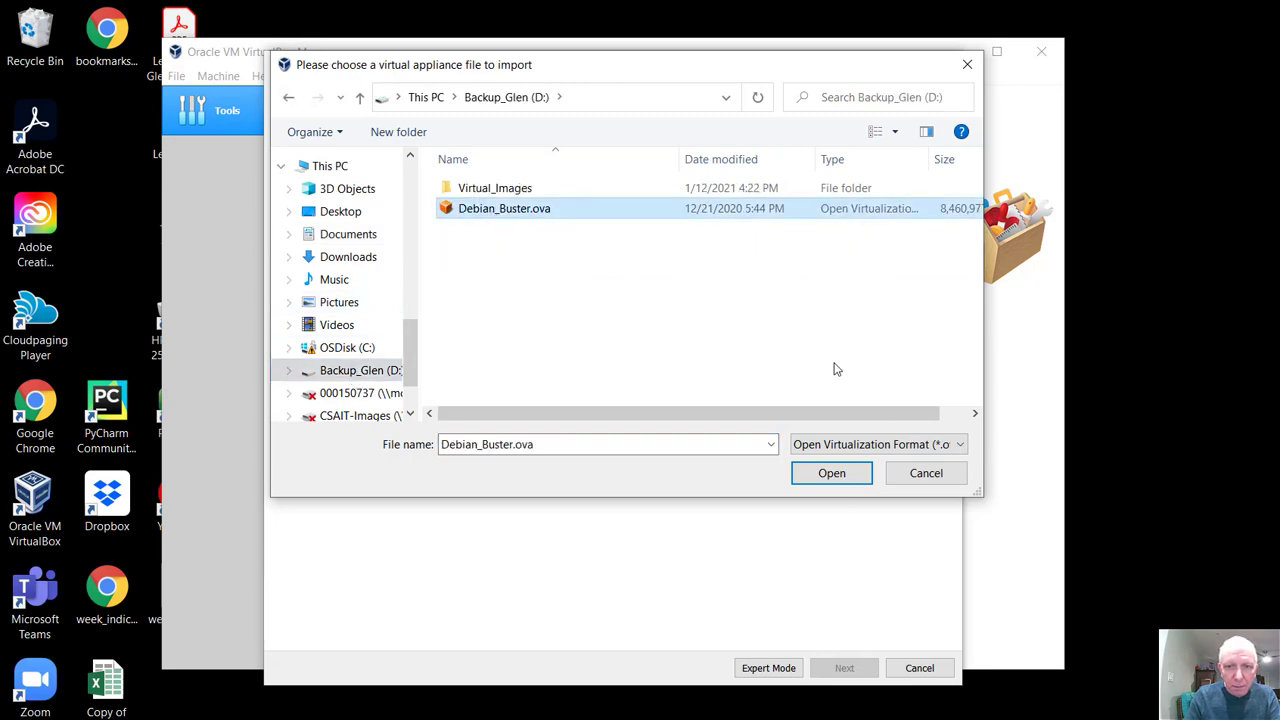
click(833, 474)
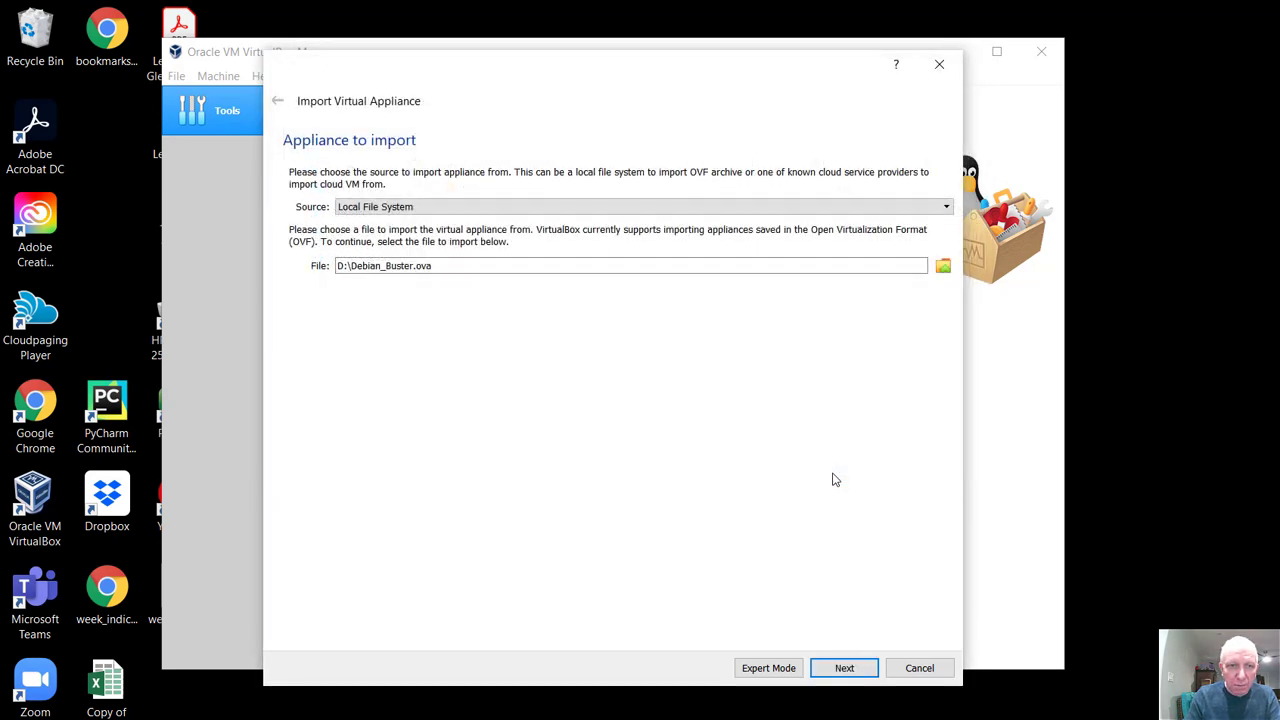
click(845, 669)
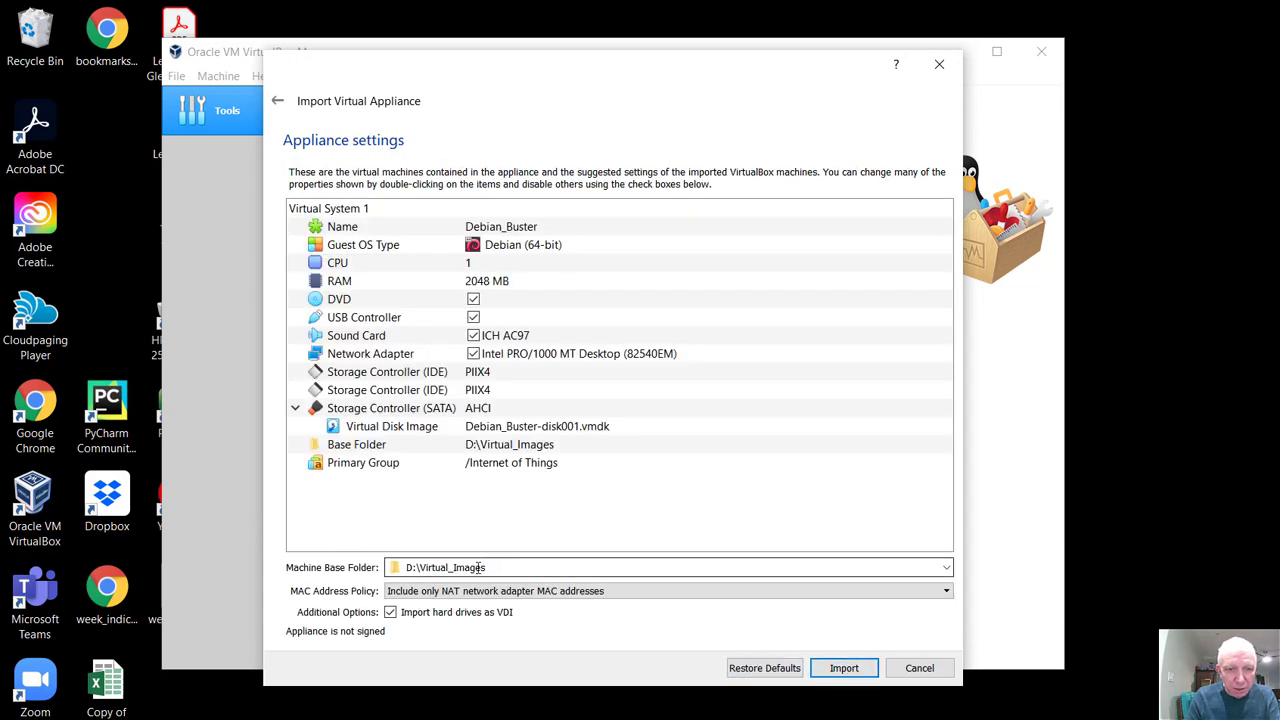
click(844, 668)
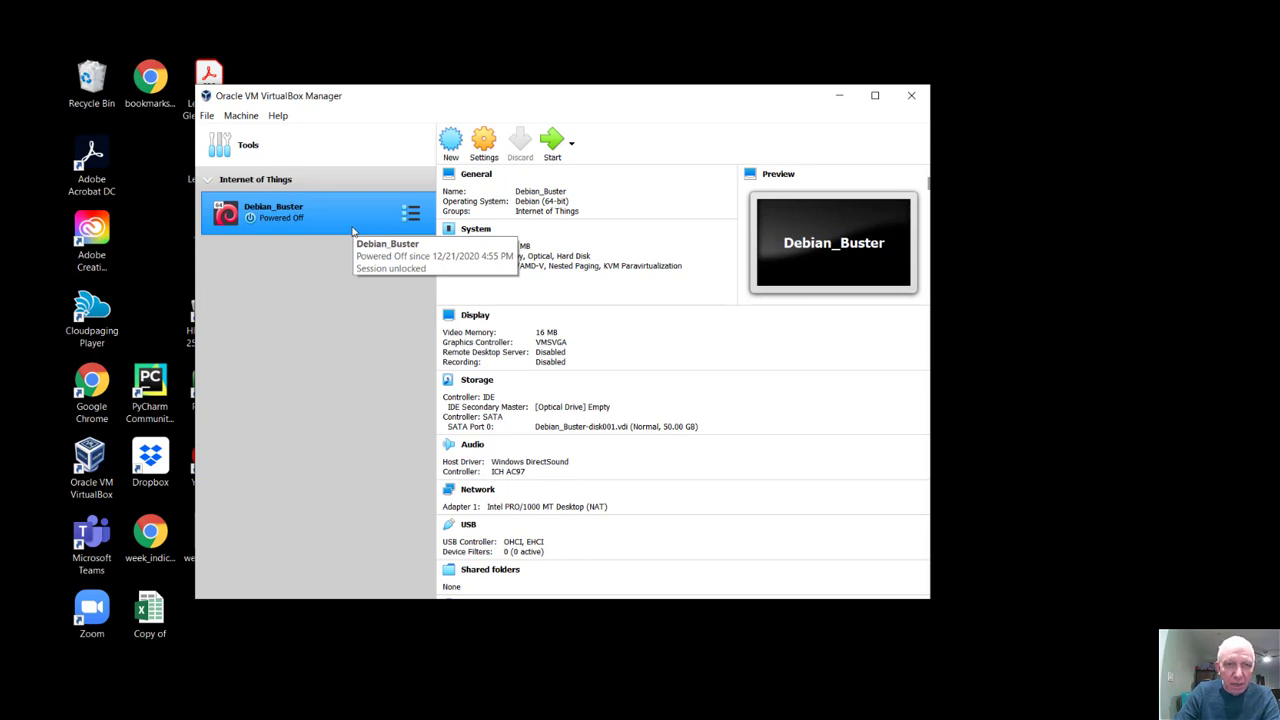
Step: Remove the Debian_Buster virtual machine from the machine list without deleting its files
right_click(352, 214)
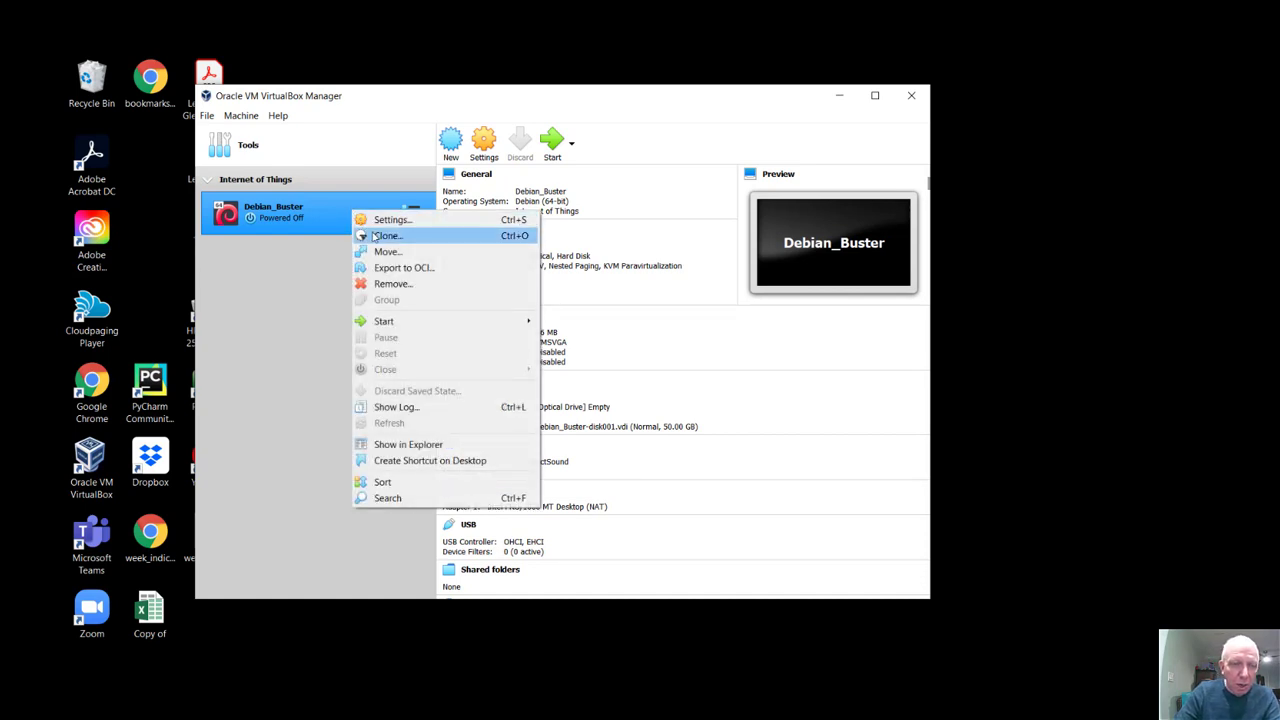
click(391, 284)
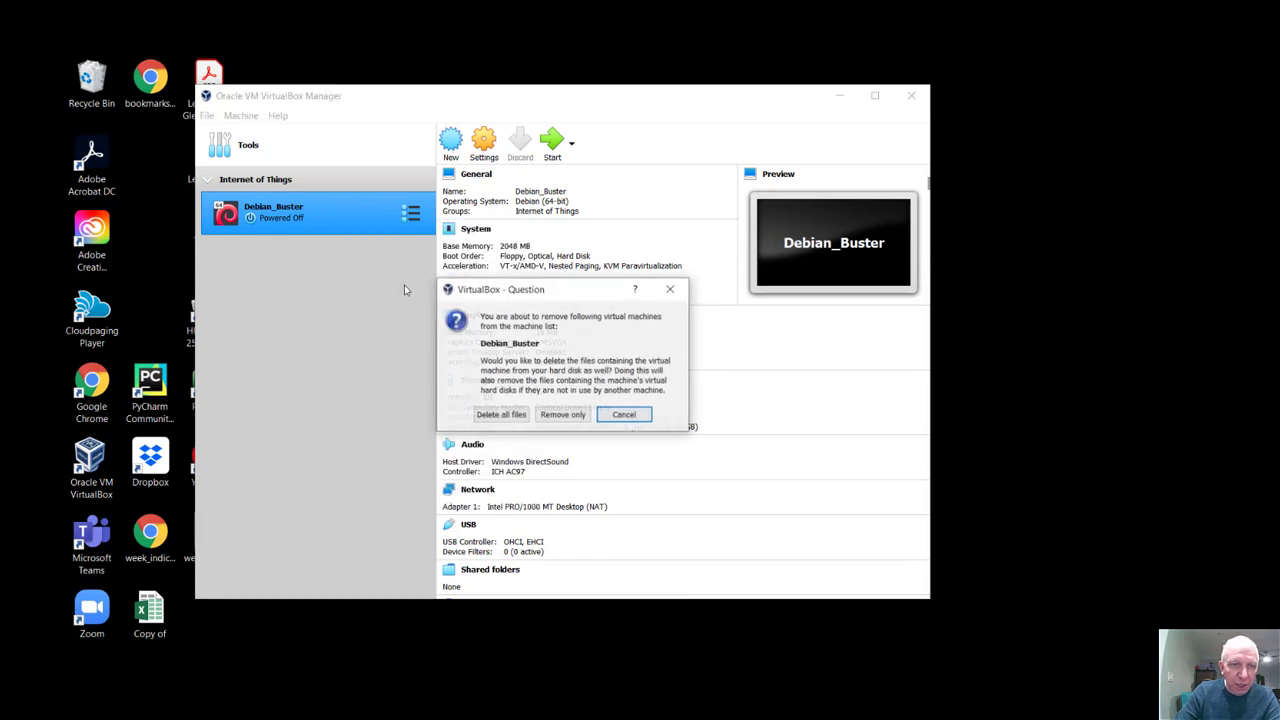
click(577, 416)
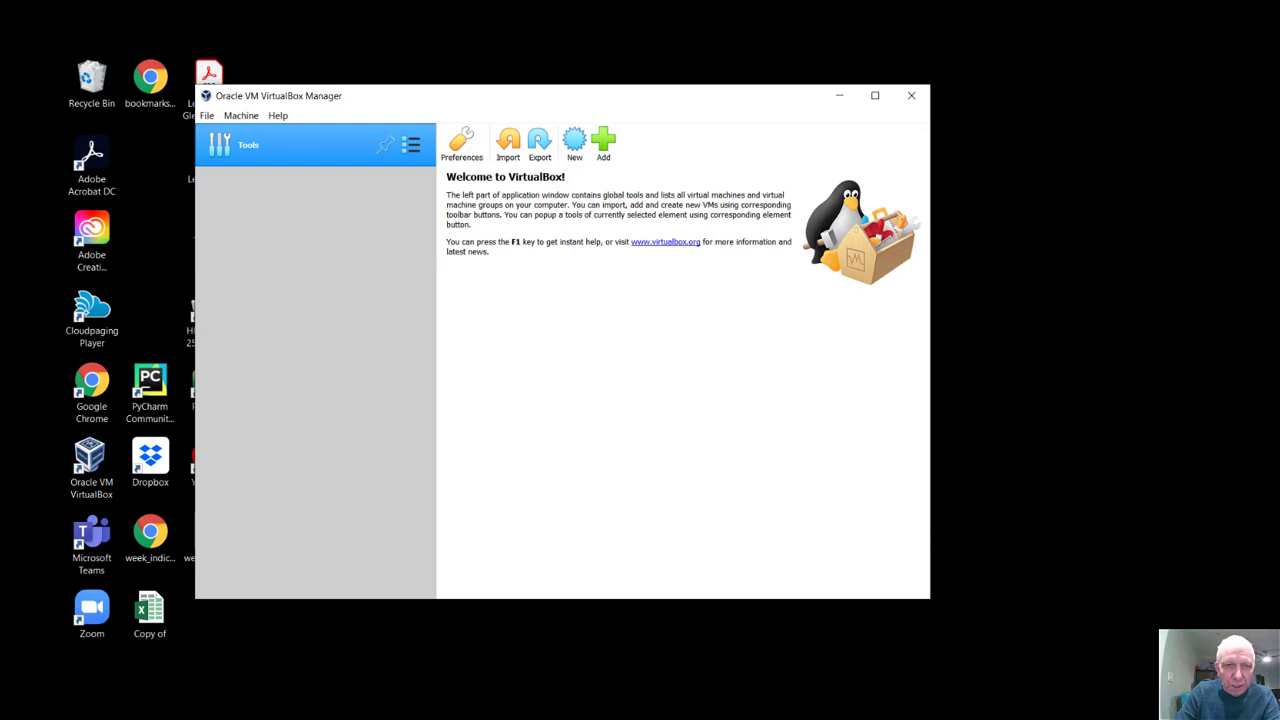
Step: Open File Explorer and browse to the contents of drive D
key(super+e)
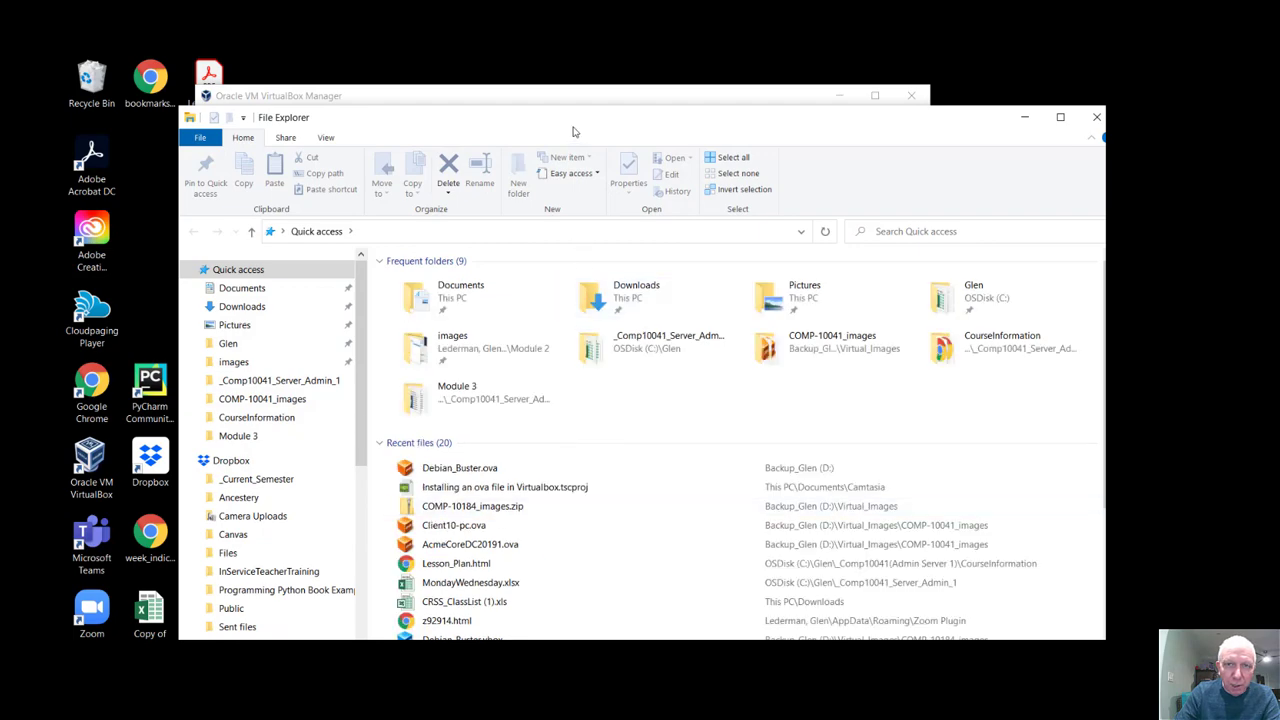
drag(572, 127, 529, 55)
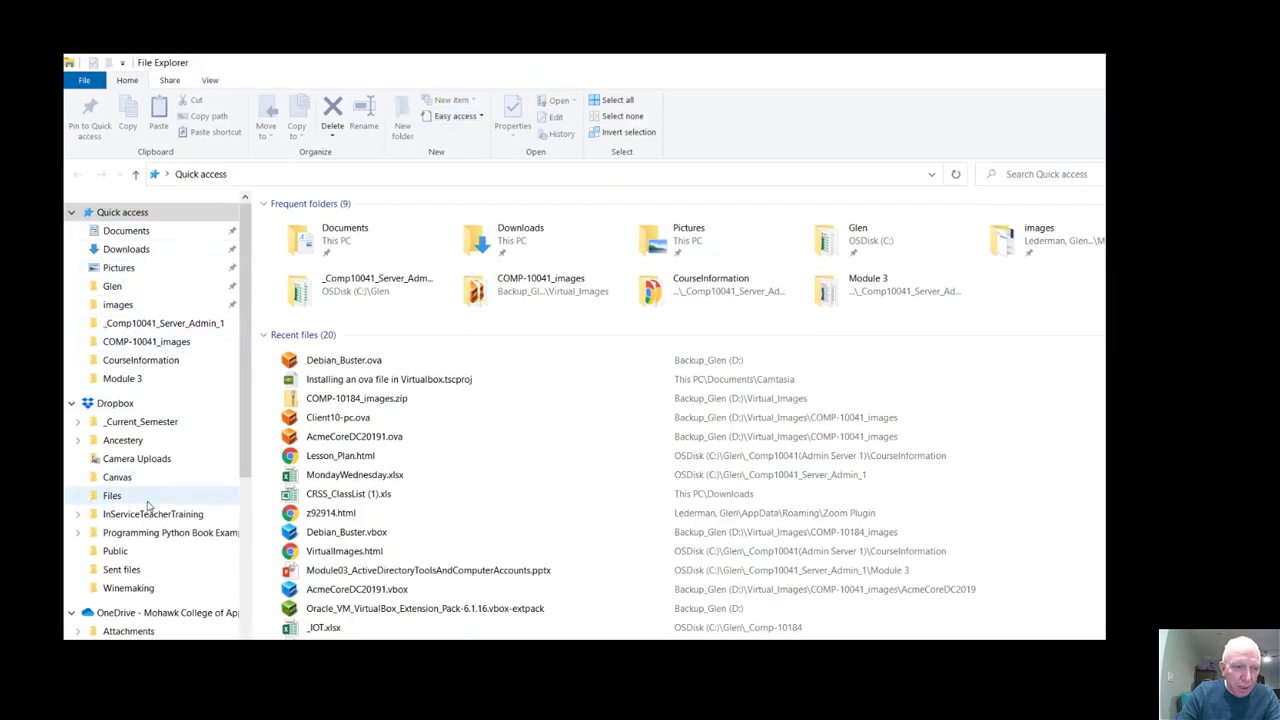
scroll(145, 615, down, 2)
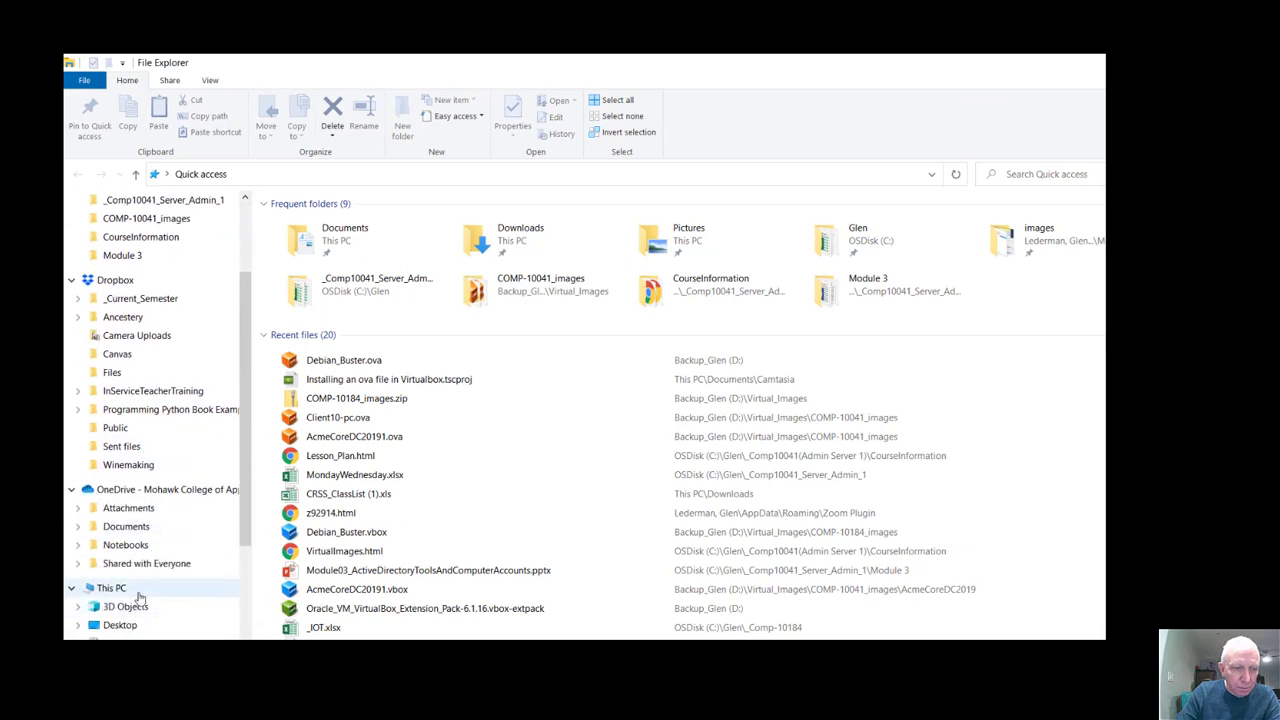
scroll(143, 580, down, 1)
scroll(143, 588, down, 3)
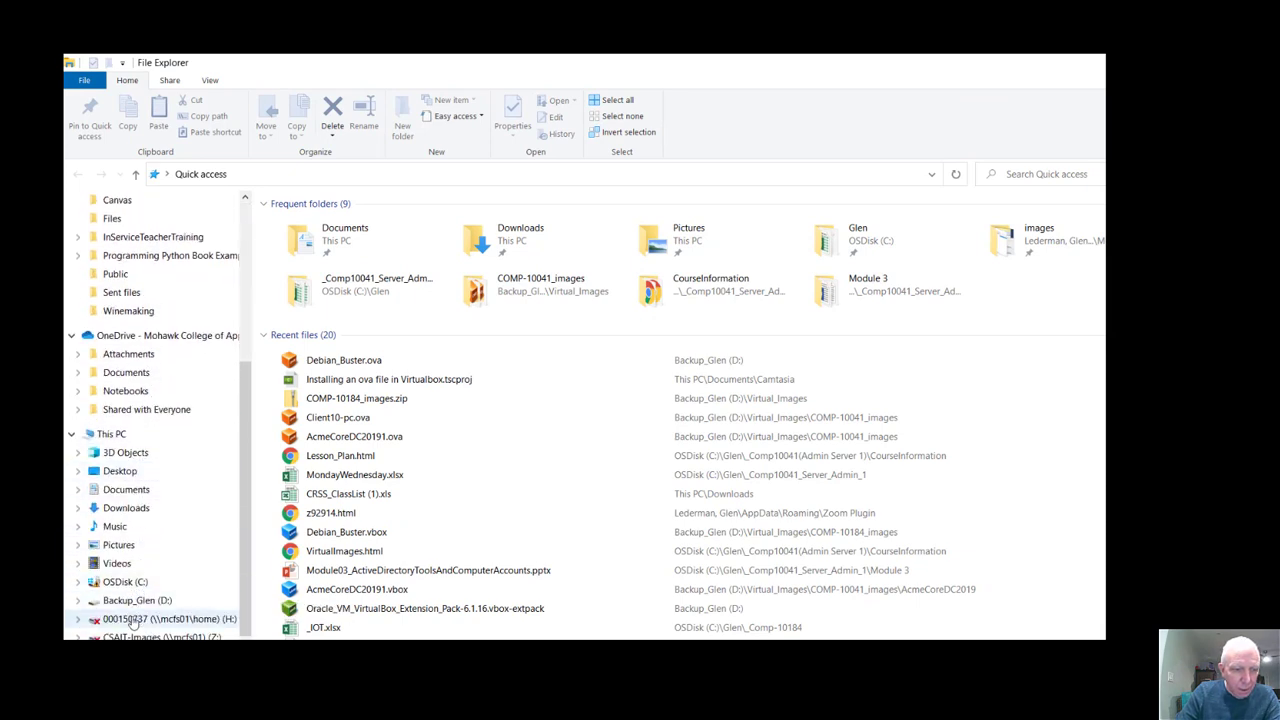
click(138, 600)
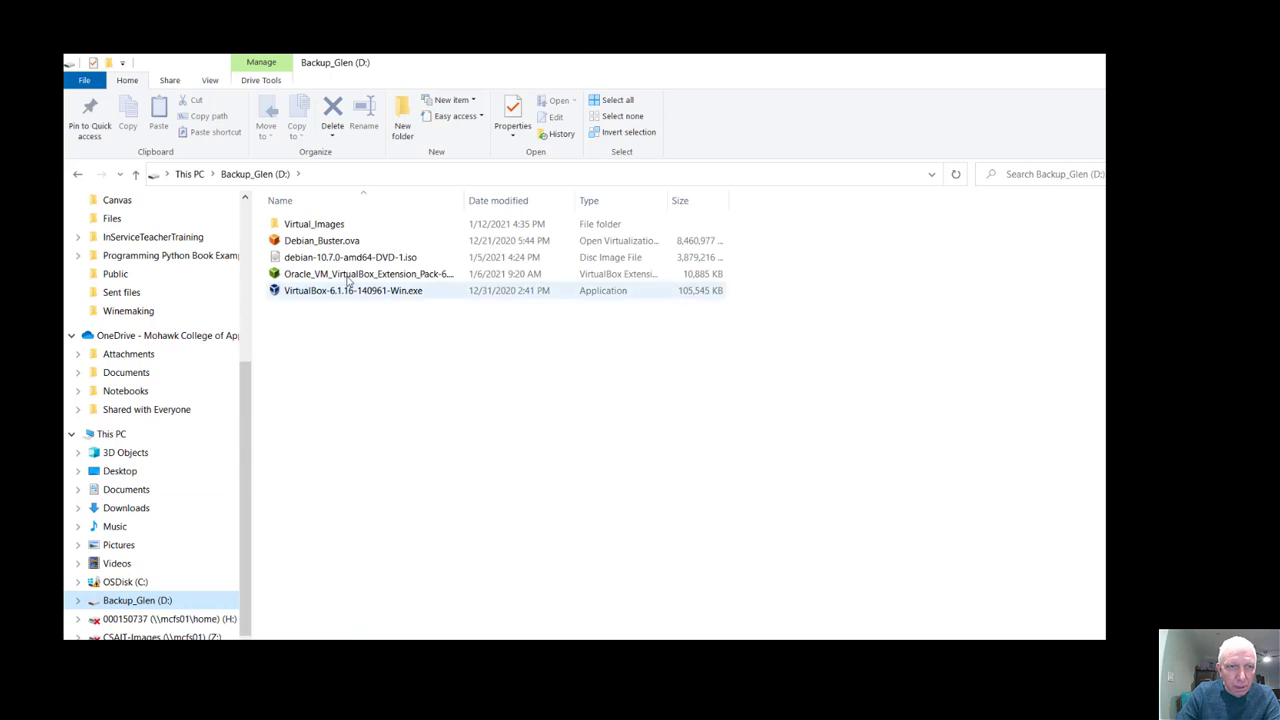
Step: Extract Debian_Buster.ova with 7-Zip into its own Debian_Buster folder and dismiss the extraction report
click(340, 243)
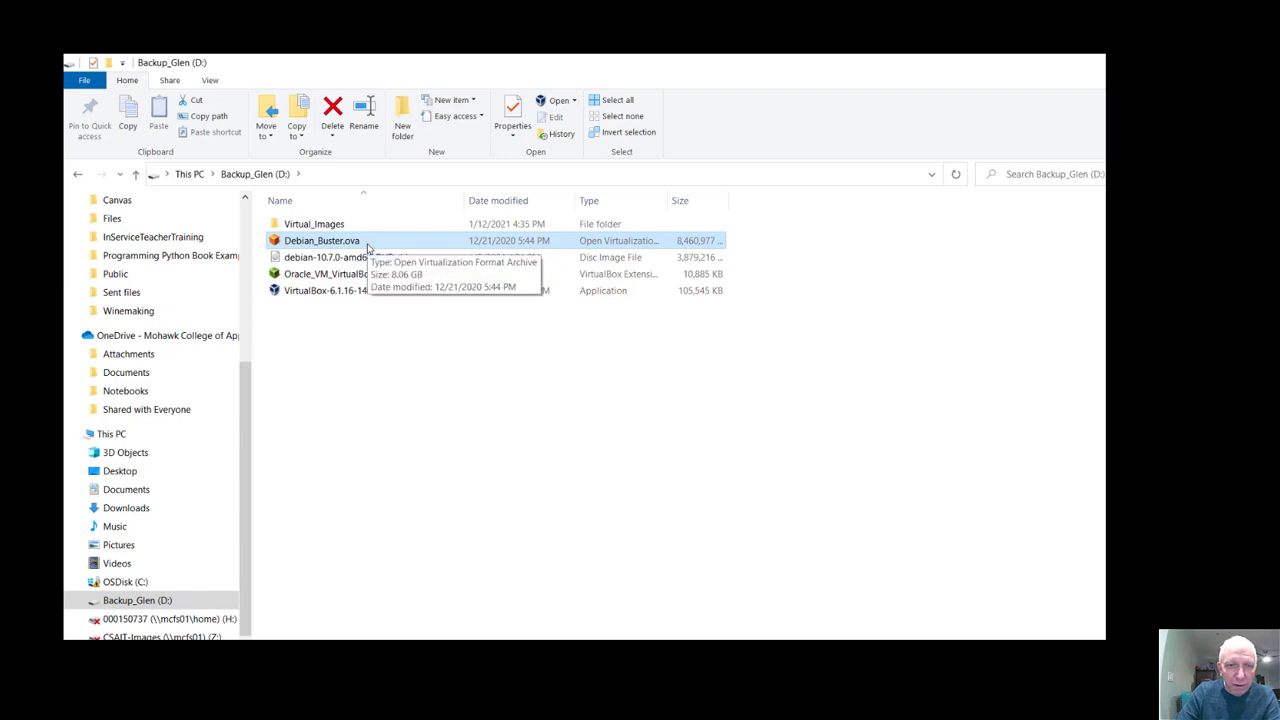
right_click(336, 242)
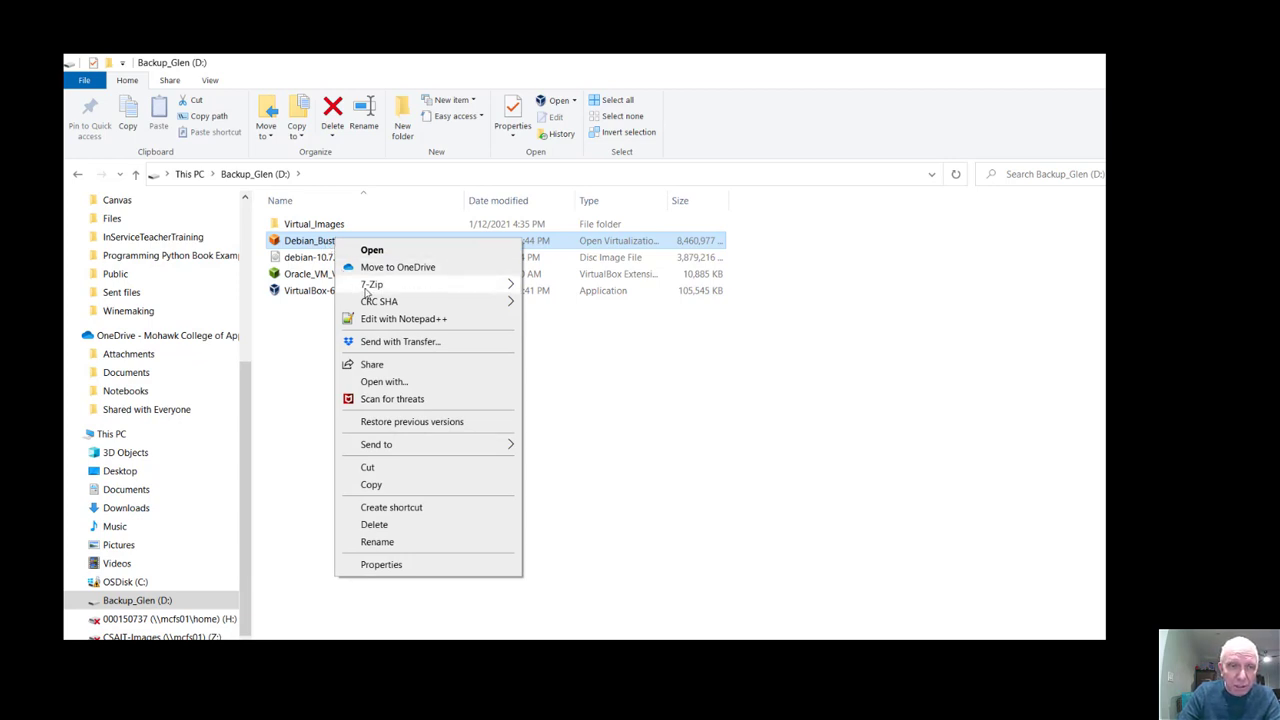
mouse_move(366, 290)
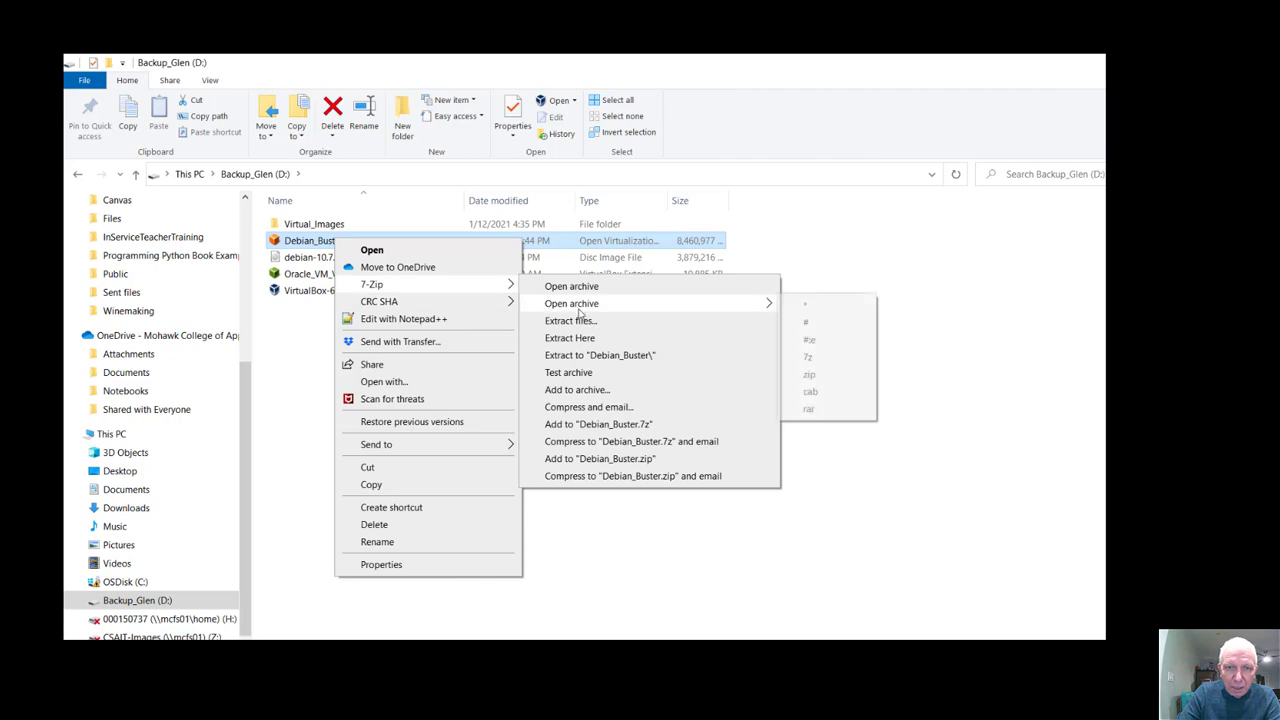
click(628, 358)
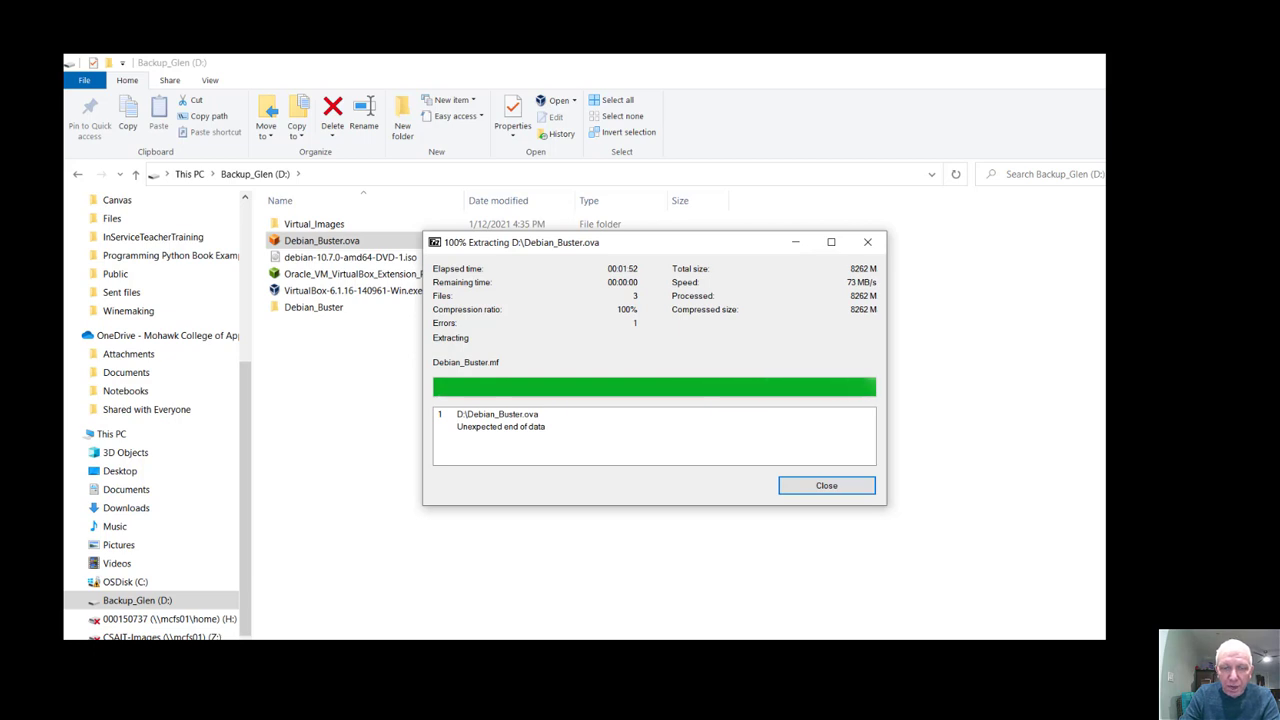
click(826, 487)
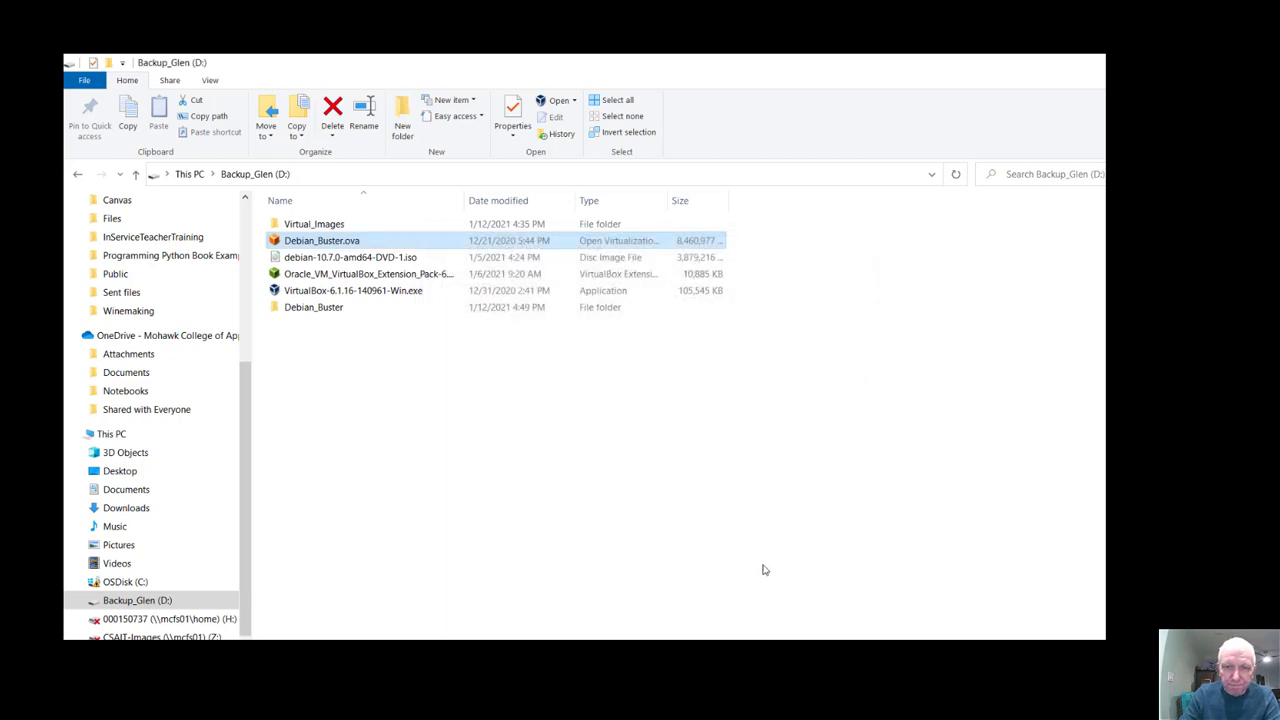
Step: Examine Debian_Buster.ovf from the extracted Debian_Buster folder in Notepad++, then close the open files and the editor
double_click(297, 307)
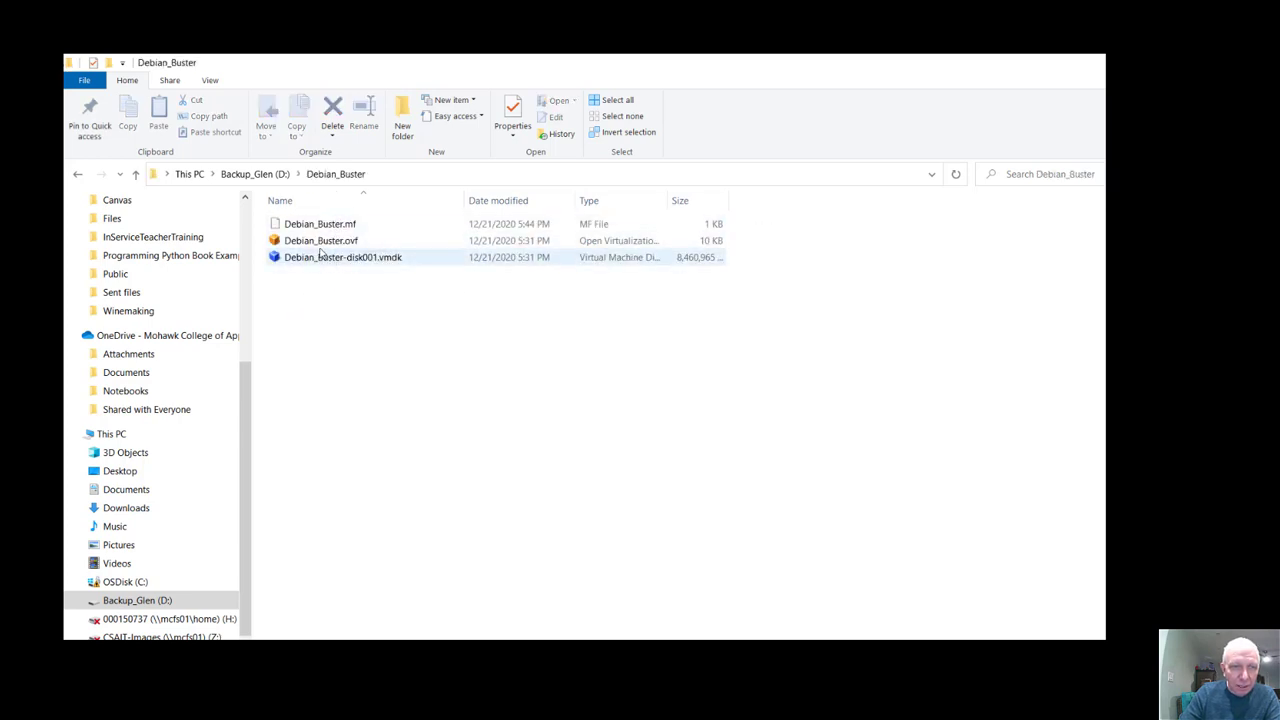
click(338, 245)
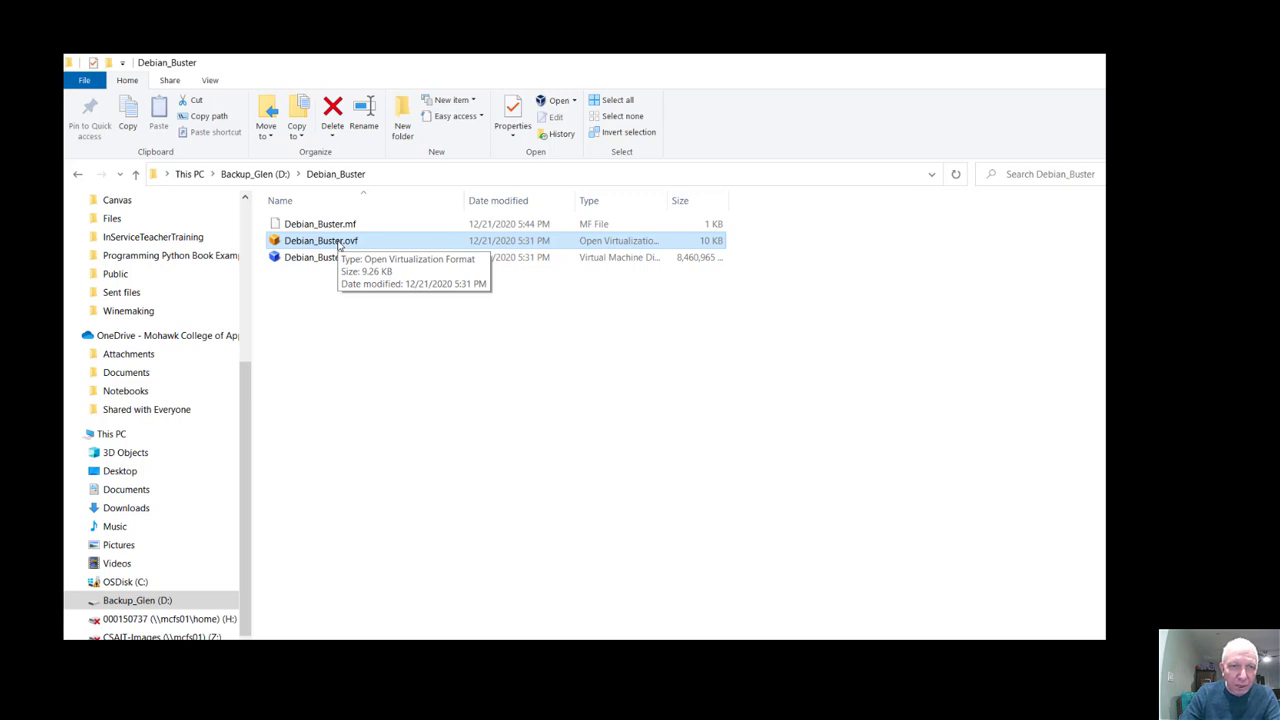
right_click(339, 245)
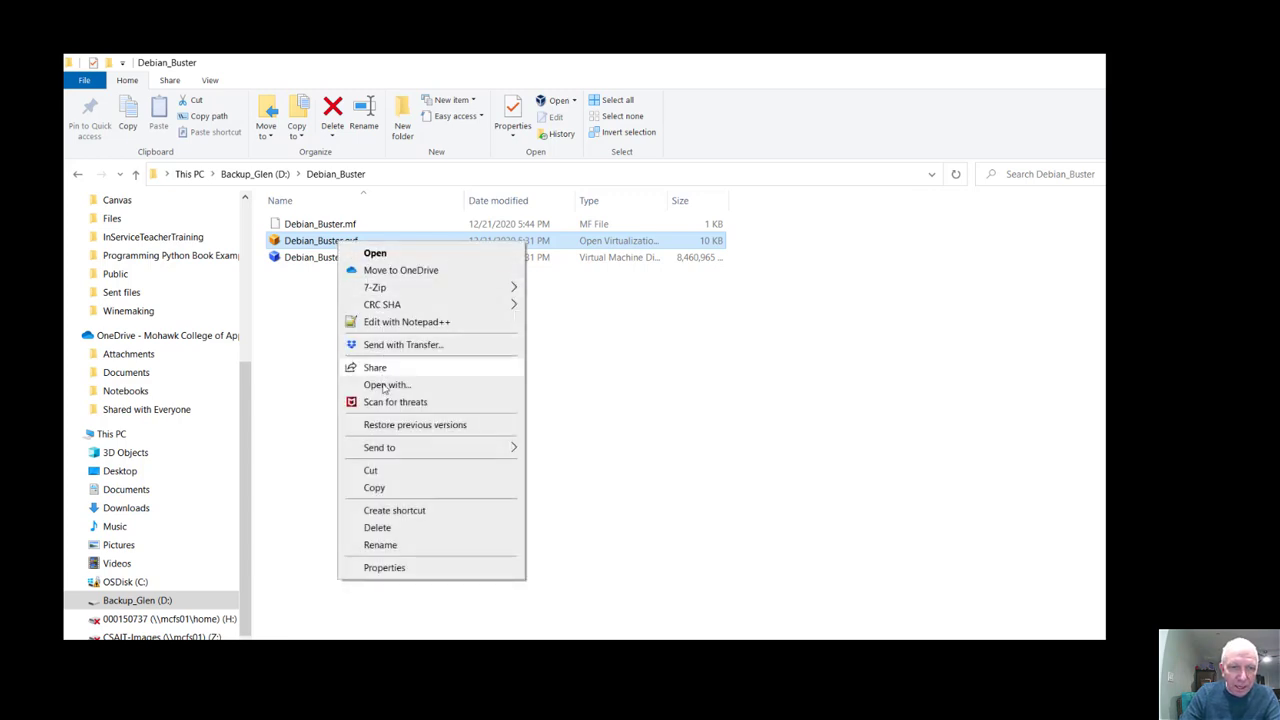
click(412, 324)
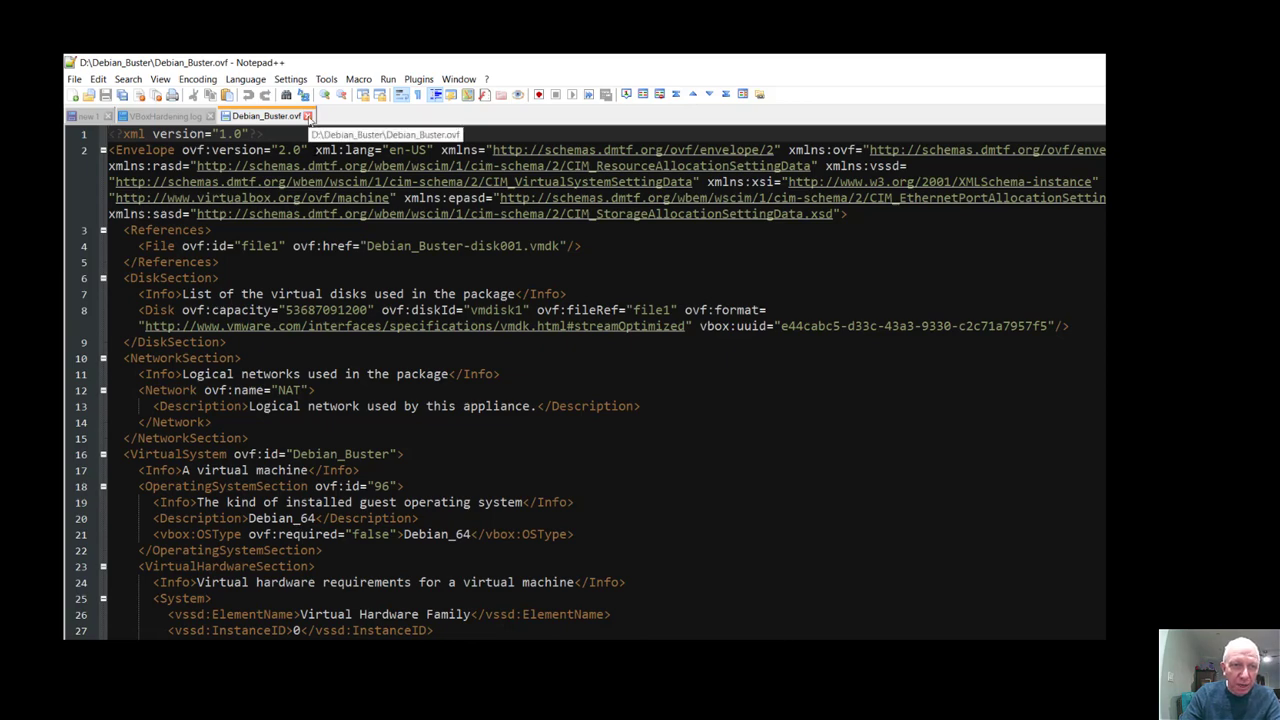
click(308, 116)
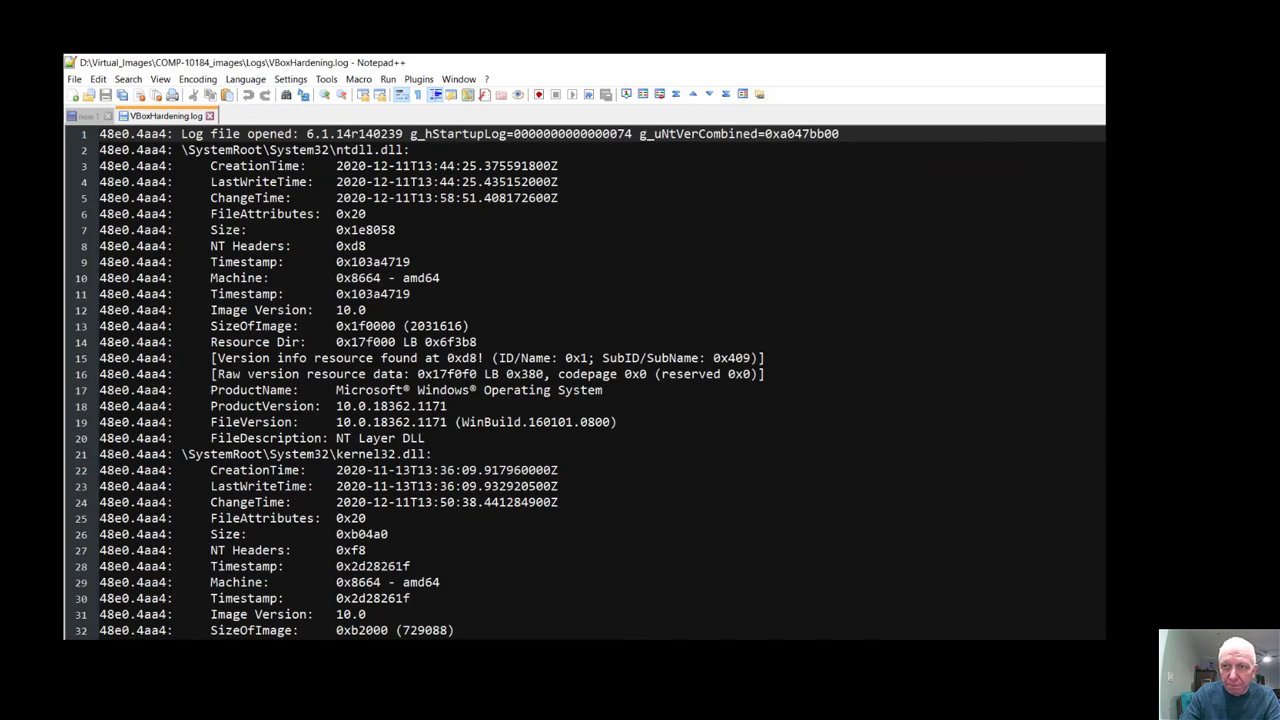
click(210, 116)
click(1104, 62)
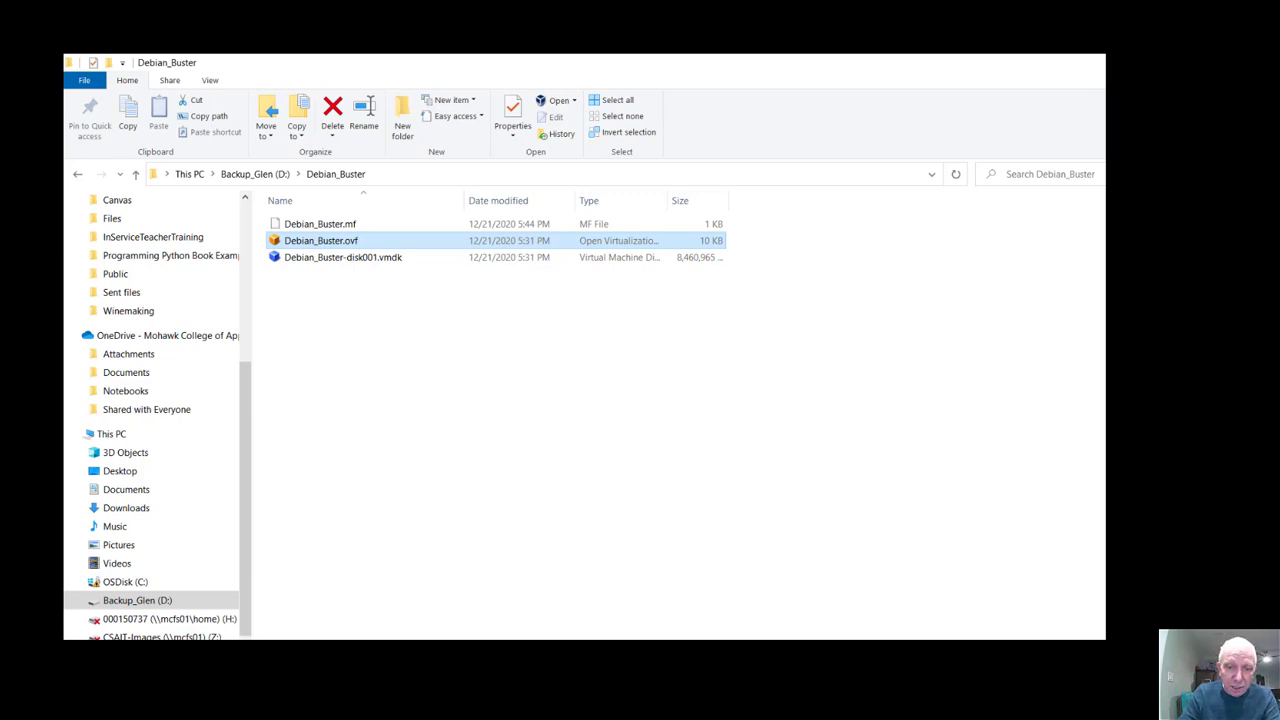
Step: Close File Explorer, return to VirtualBox and start creating a new virtual machine named Debian
mouse_move(614, 694)
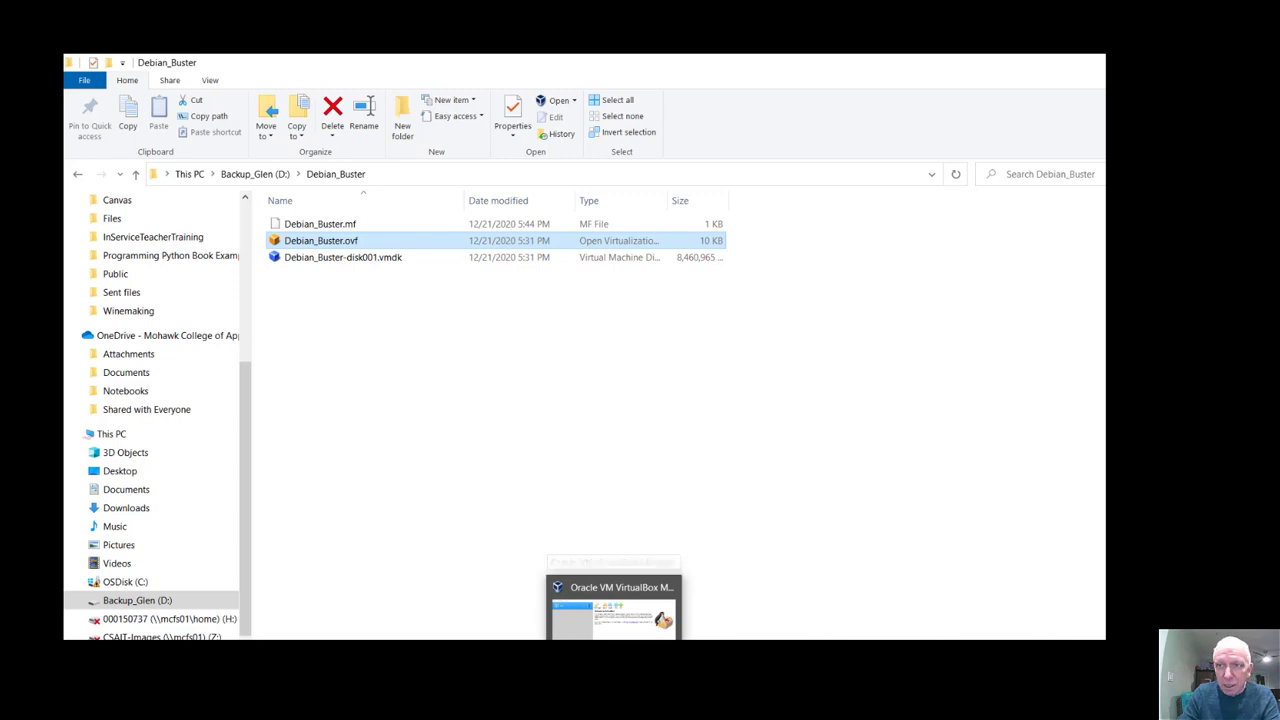
click(1150, 62)
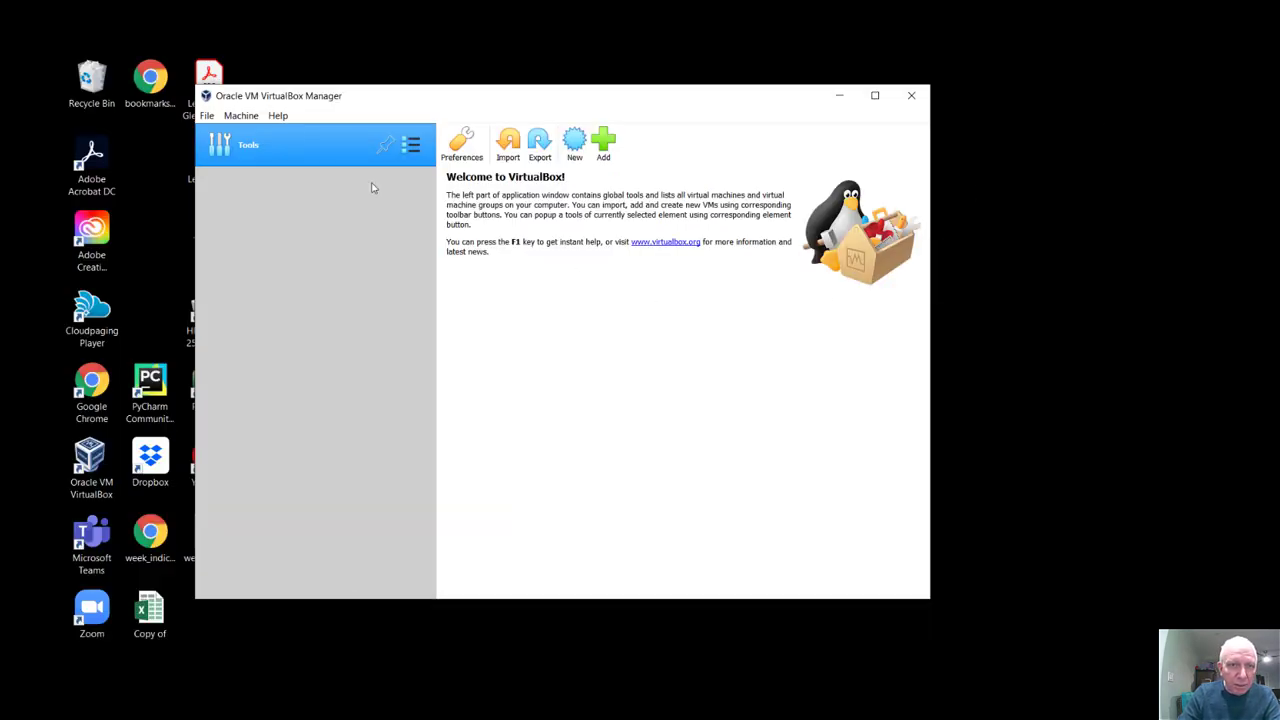
click(576, 143)
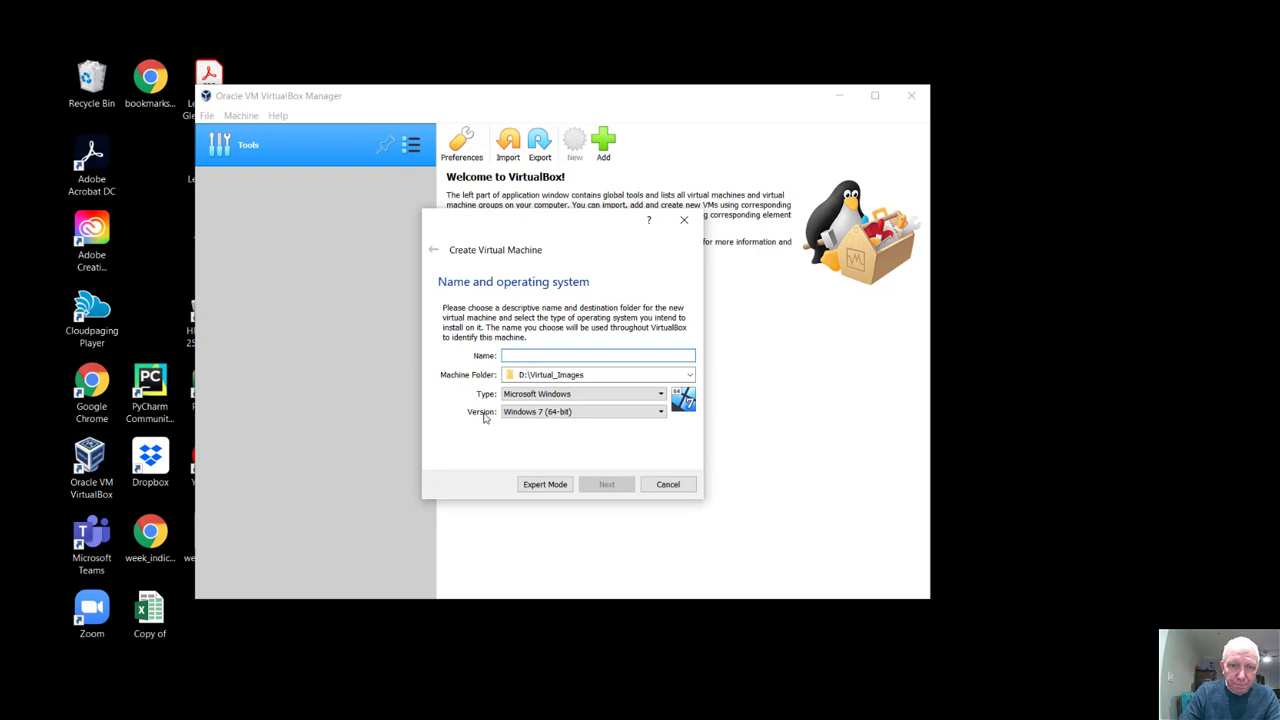
text(D)
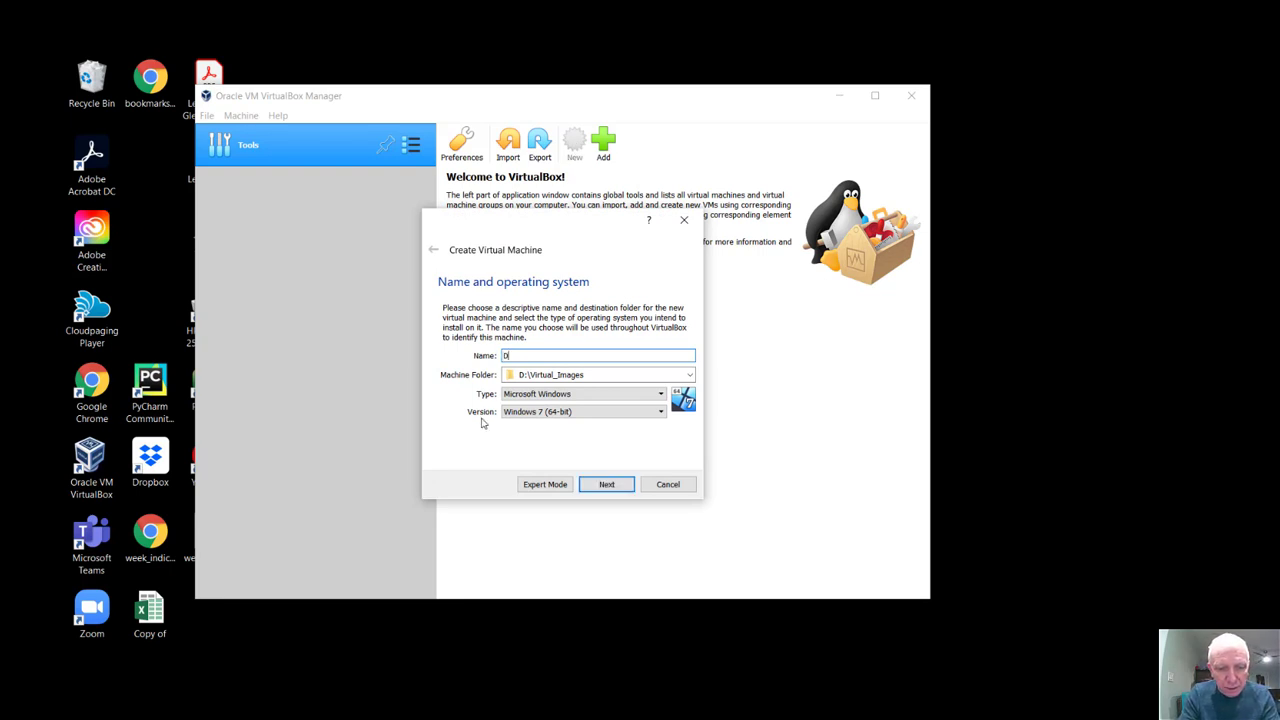
text(ebian)
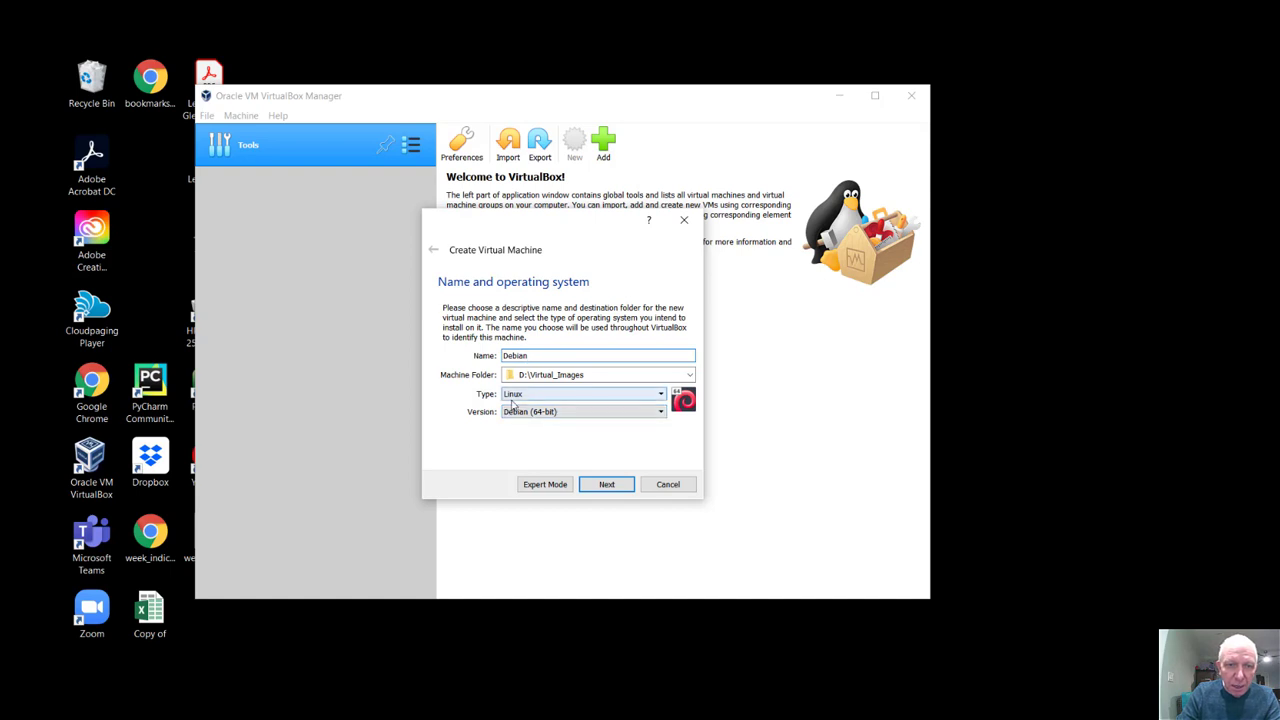
Step: Change the new machine's folder to the pinned personal folder on drive C and accept the name and operating system settings
click(588, 376)
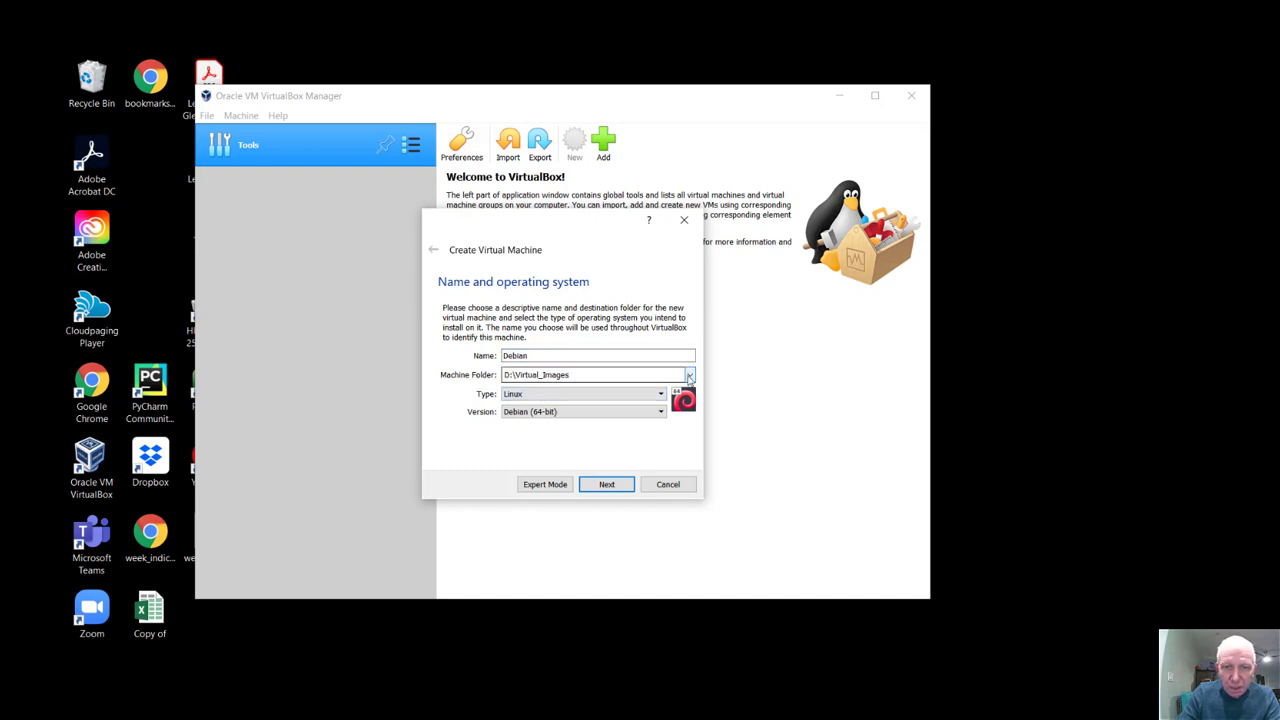
click(689, 376)
click(609, 406)
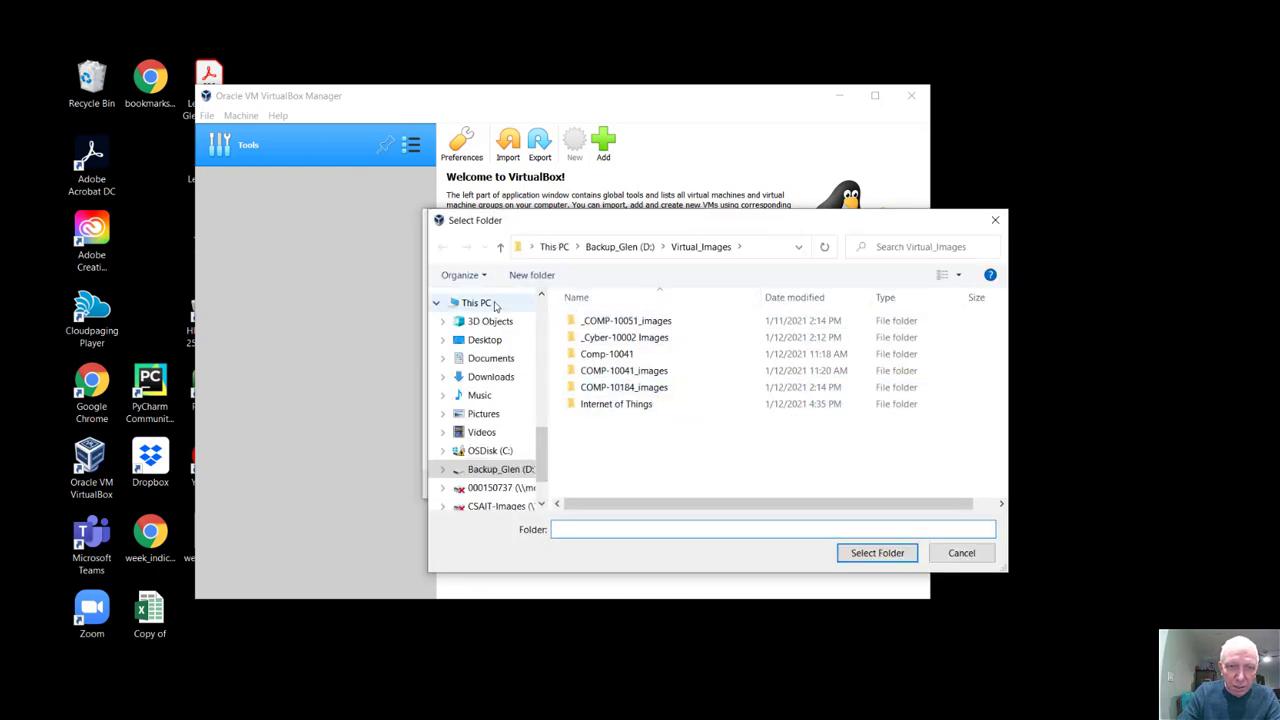
scroll(505, 308, up, 10)
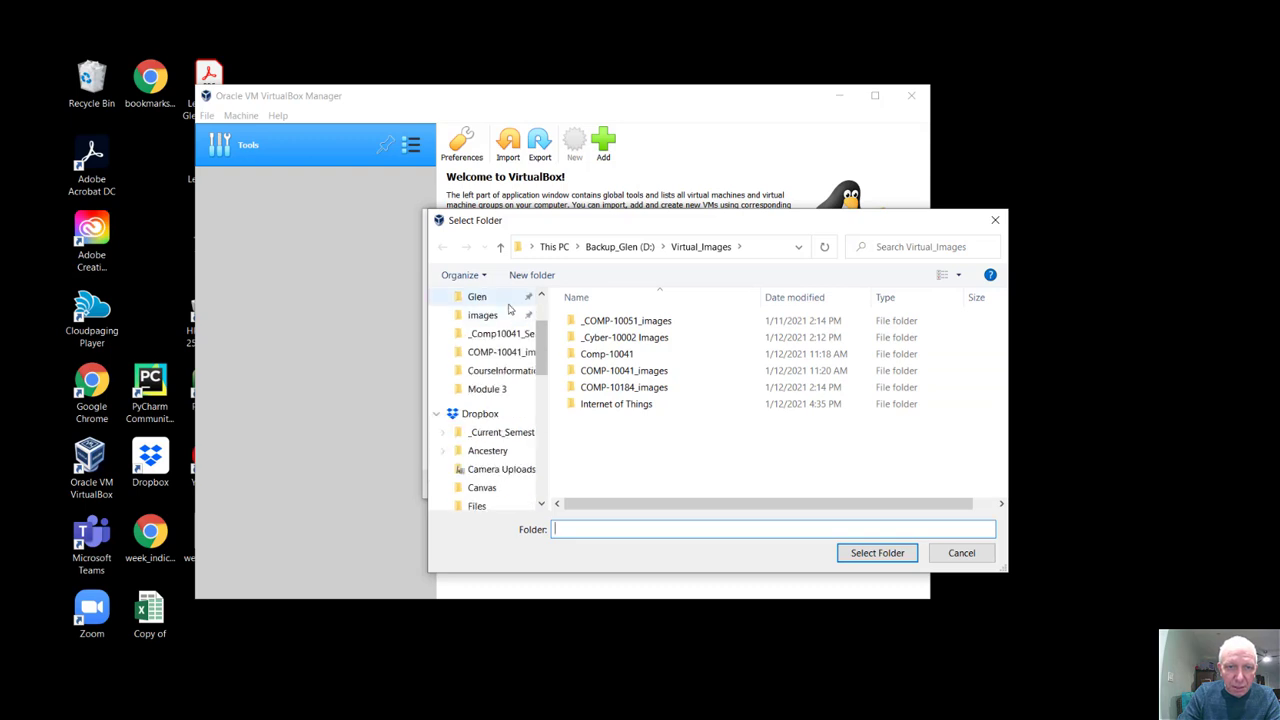
click(506, 300)
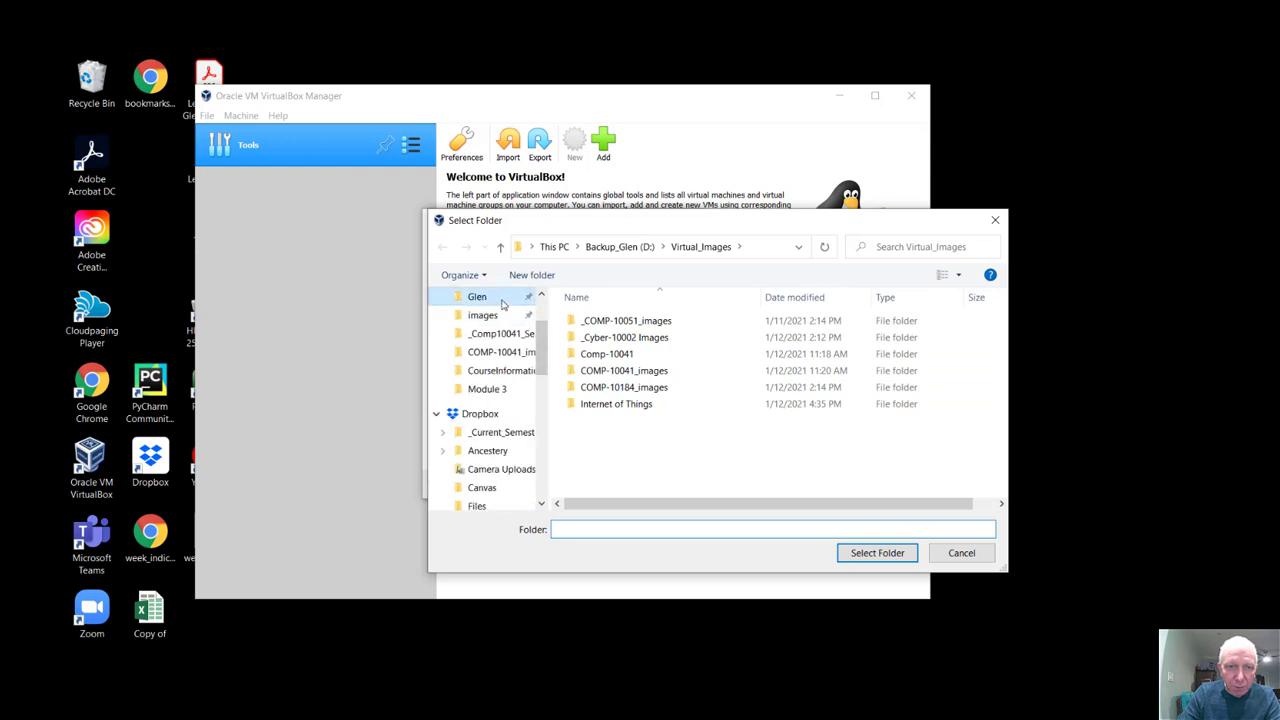
click(891, 562)
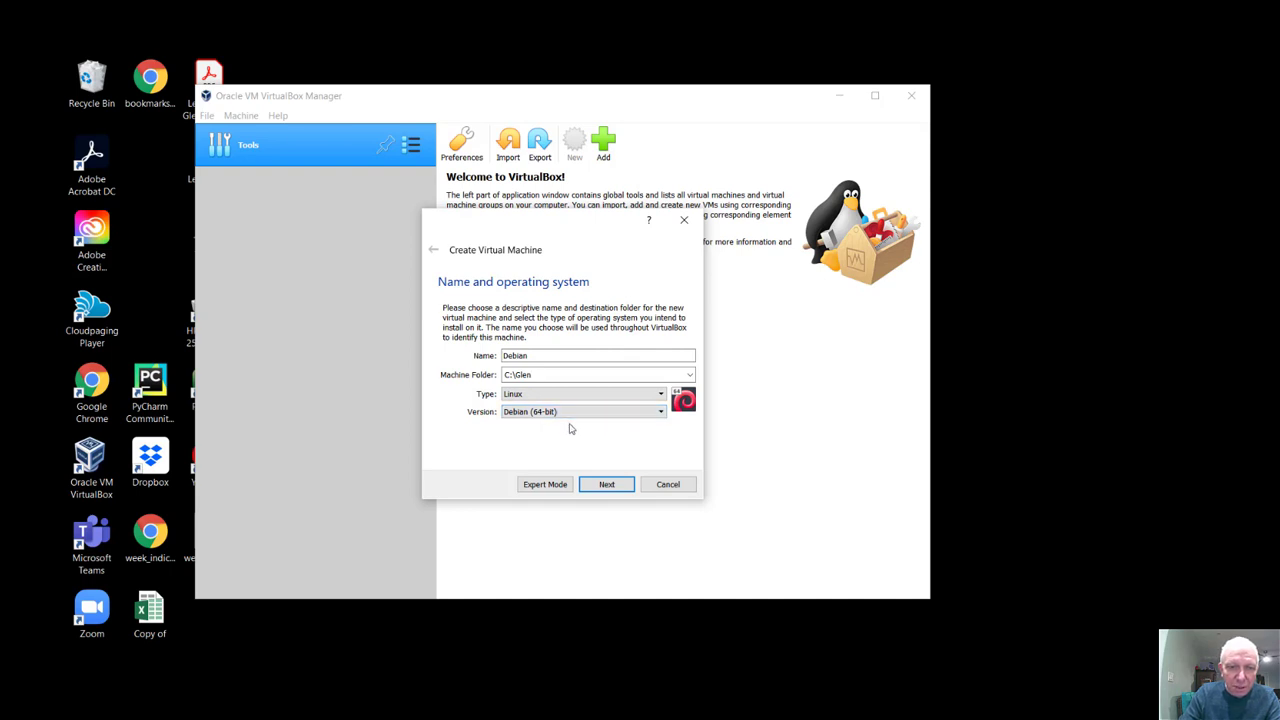
click(607, 484)
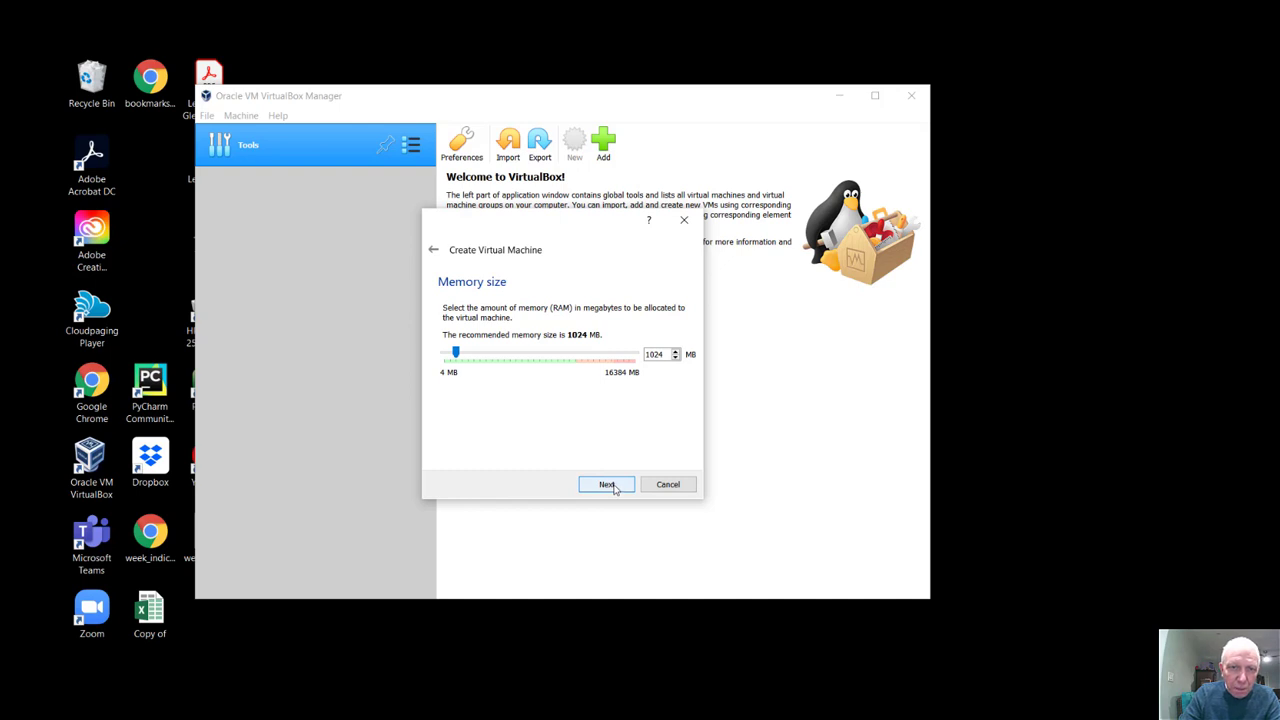
Step: Set the new machine's memory size to 2048 MB and continue to the hard disk settings
click(477, 357)
click(479, 358)
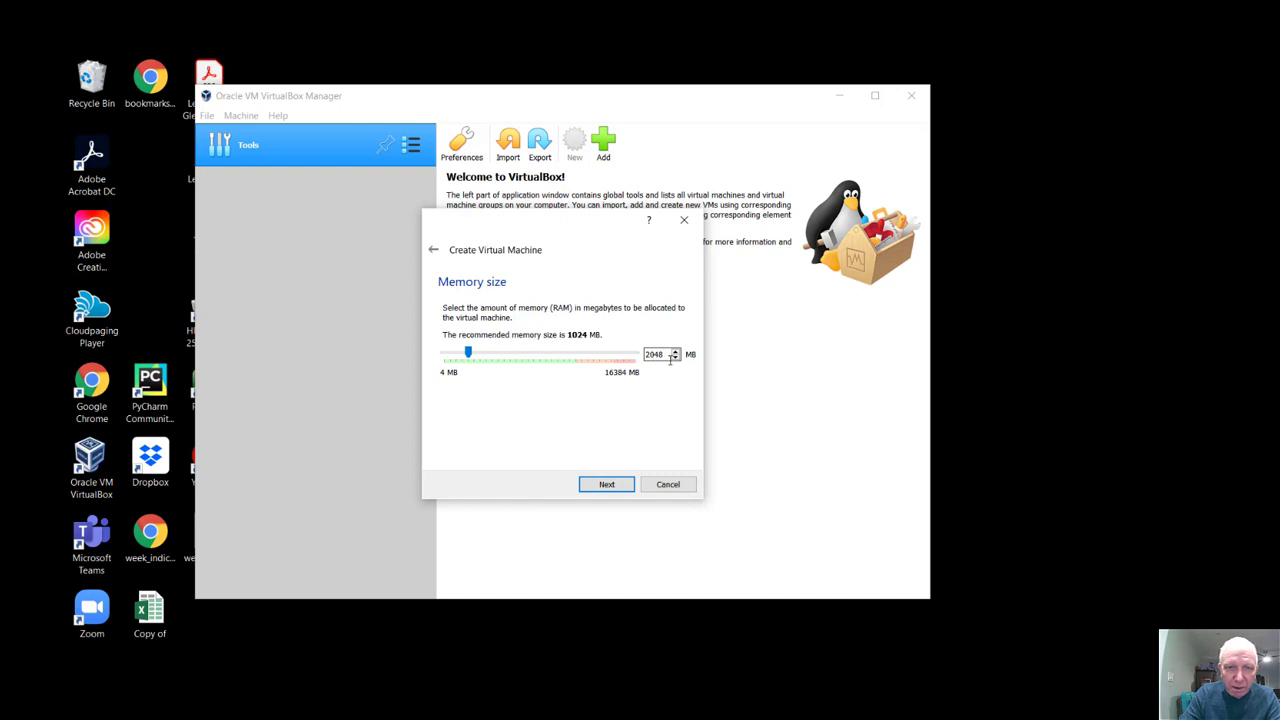
click(611, 489)
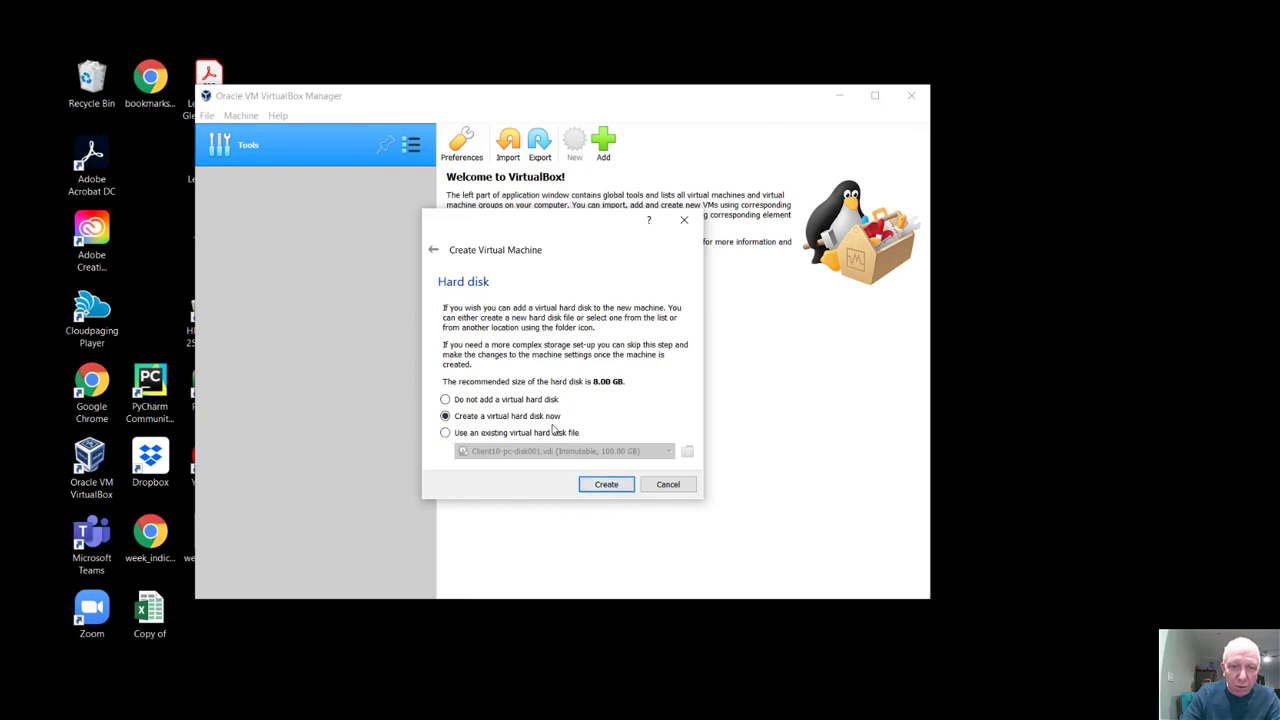
Step: Add the existing disk Debian_Buster-disk001.vmdk from the Debian_Buster folder on drive D as the machine's hard disk and create the machine
click(446, 435)
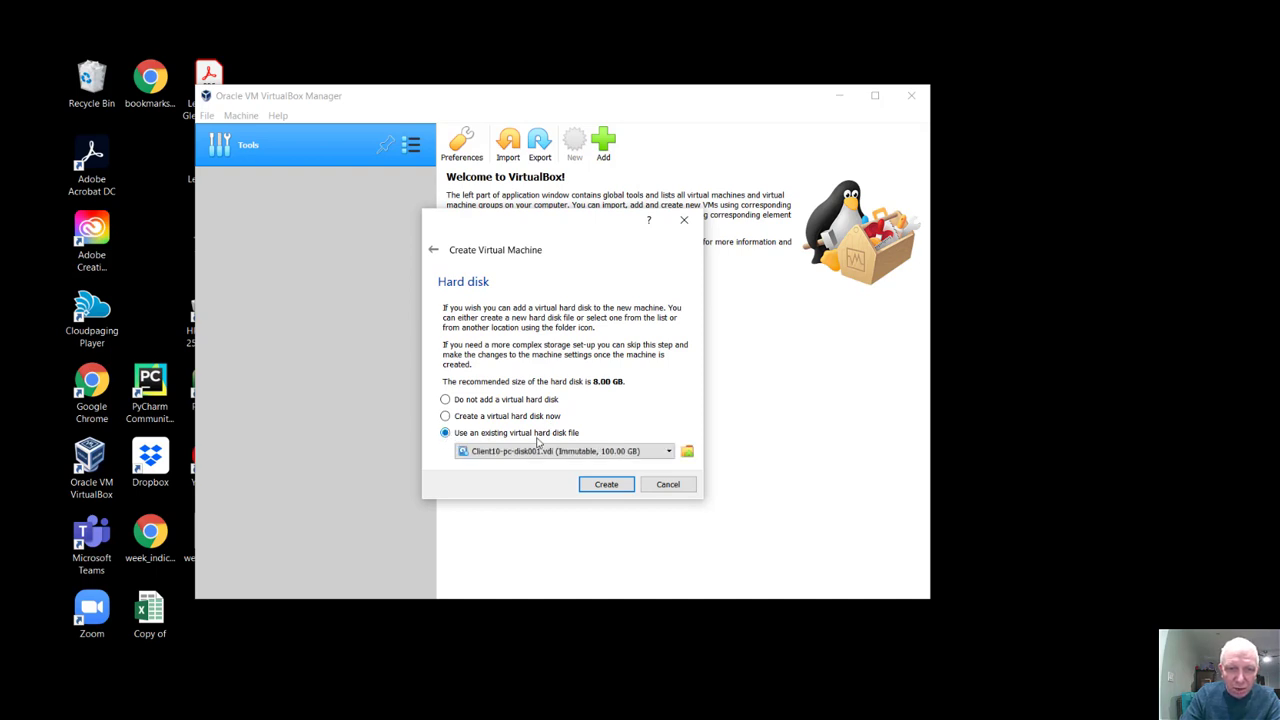
click(687, 453)
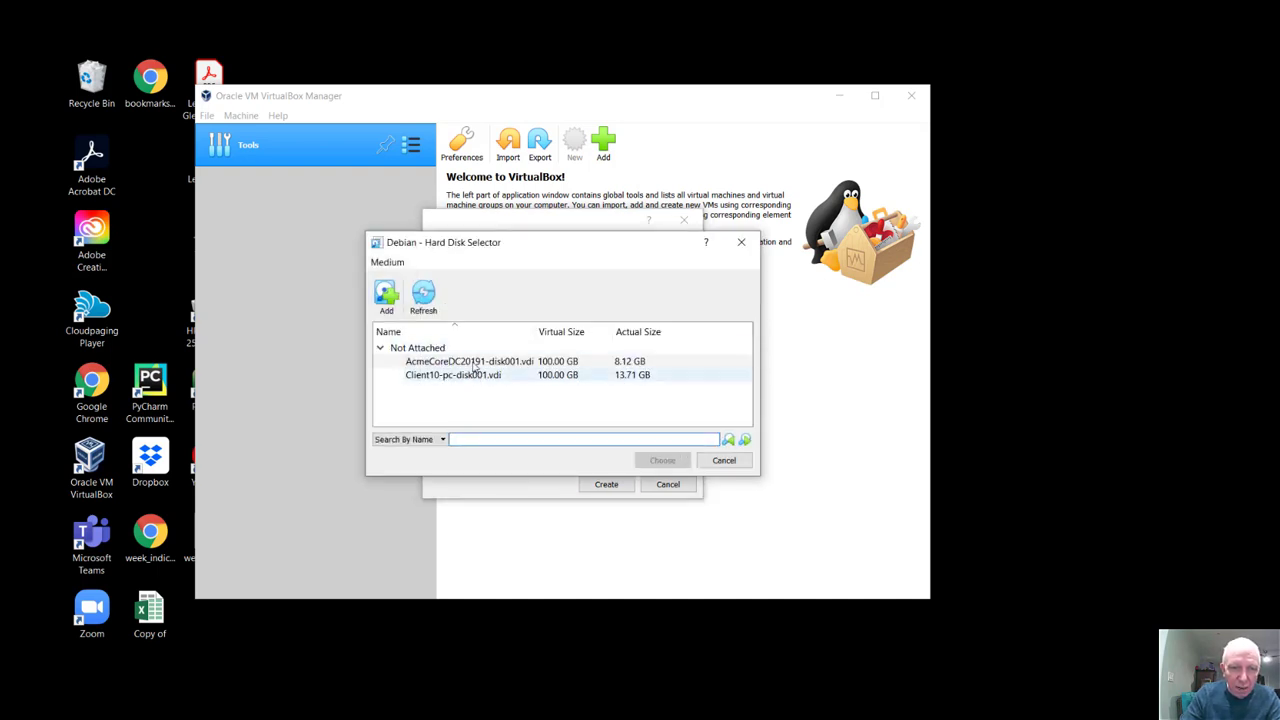
click(386, 296)
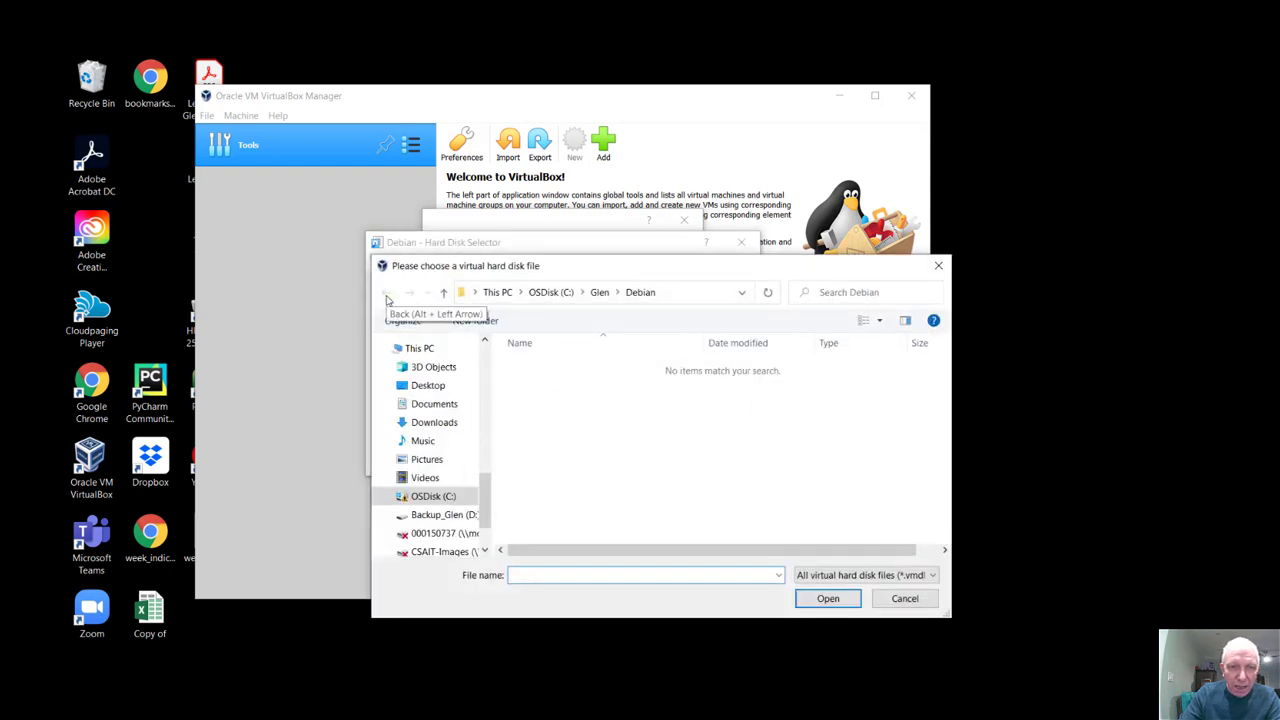
click(423, 514)
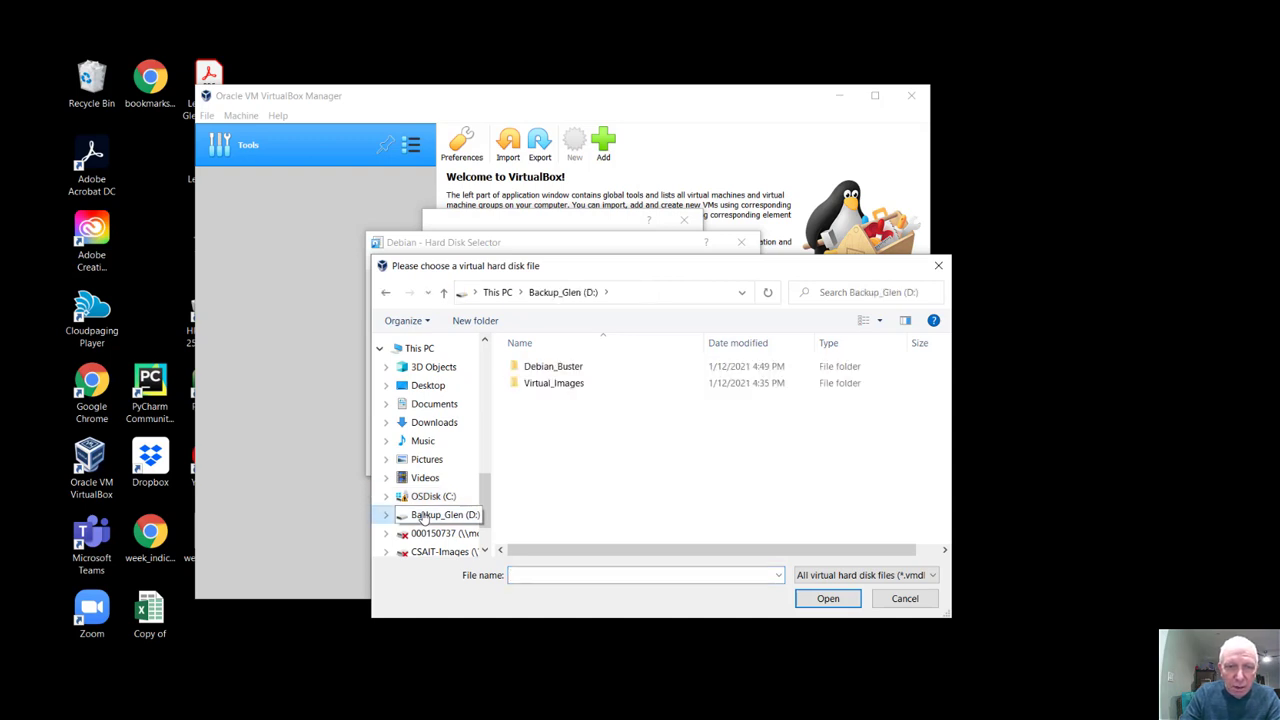
click(552, 368)
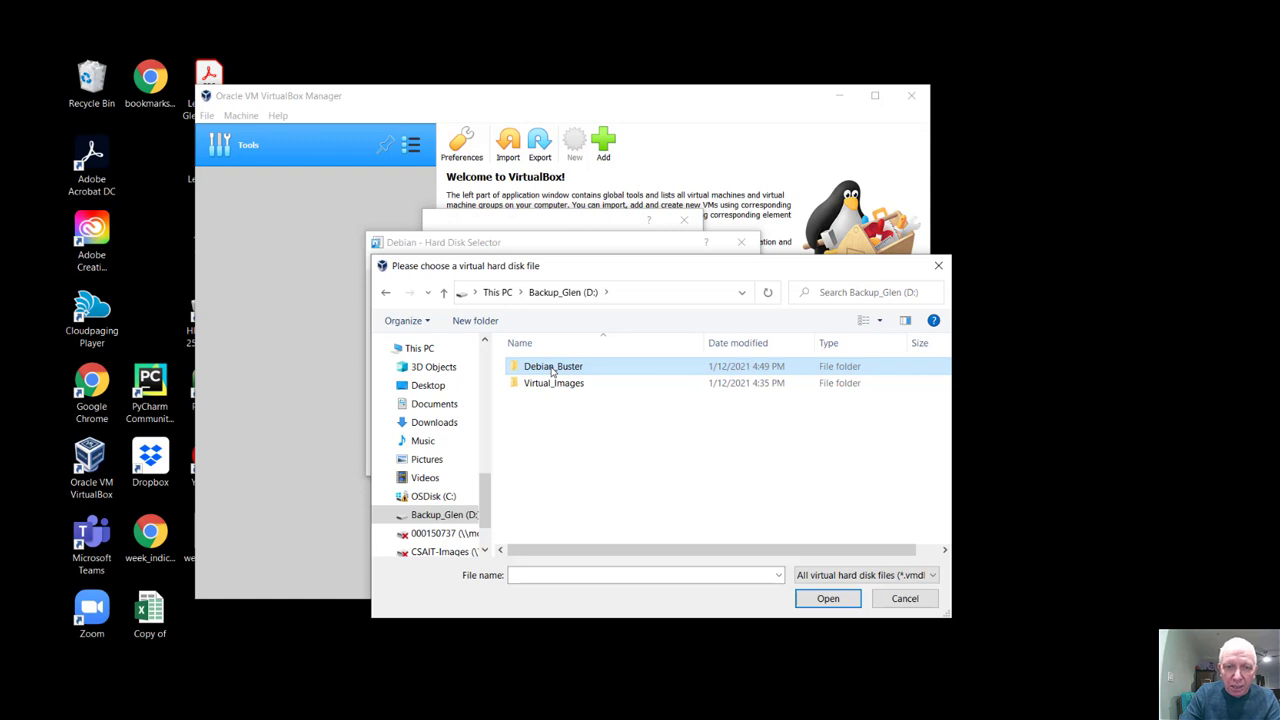
double_click(551, 368)
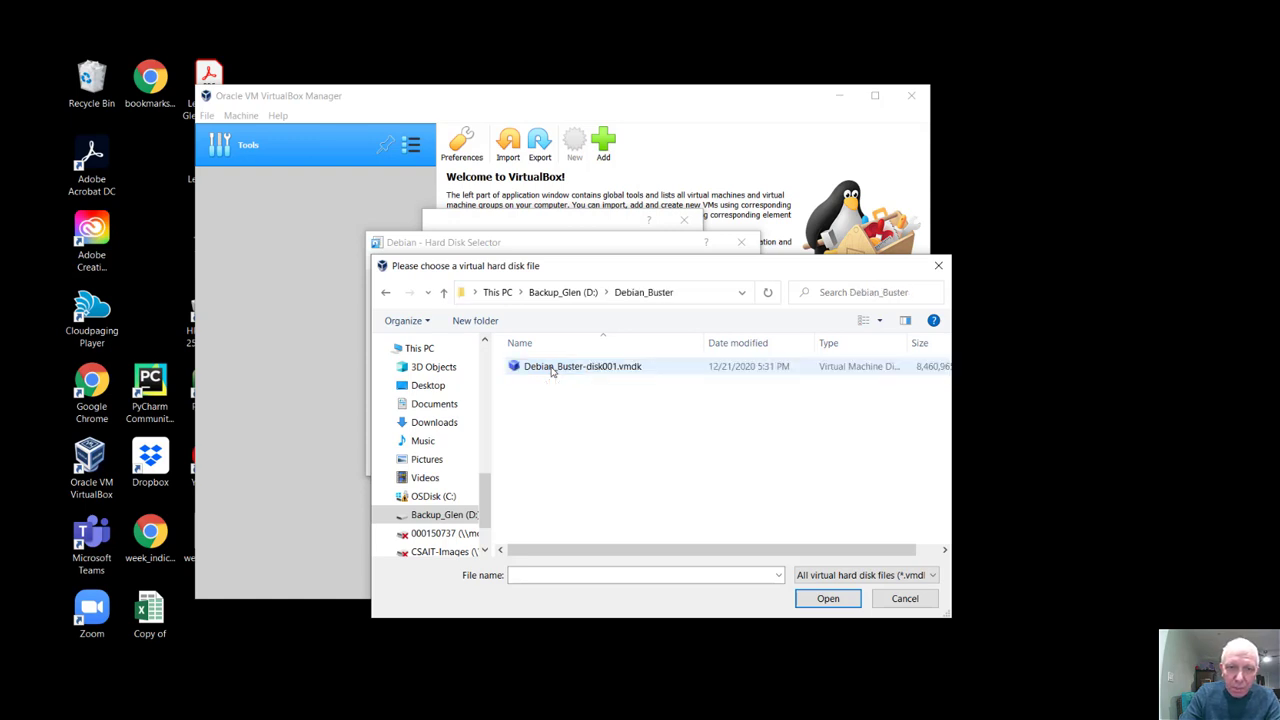
click(551, 369)
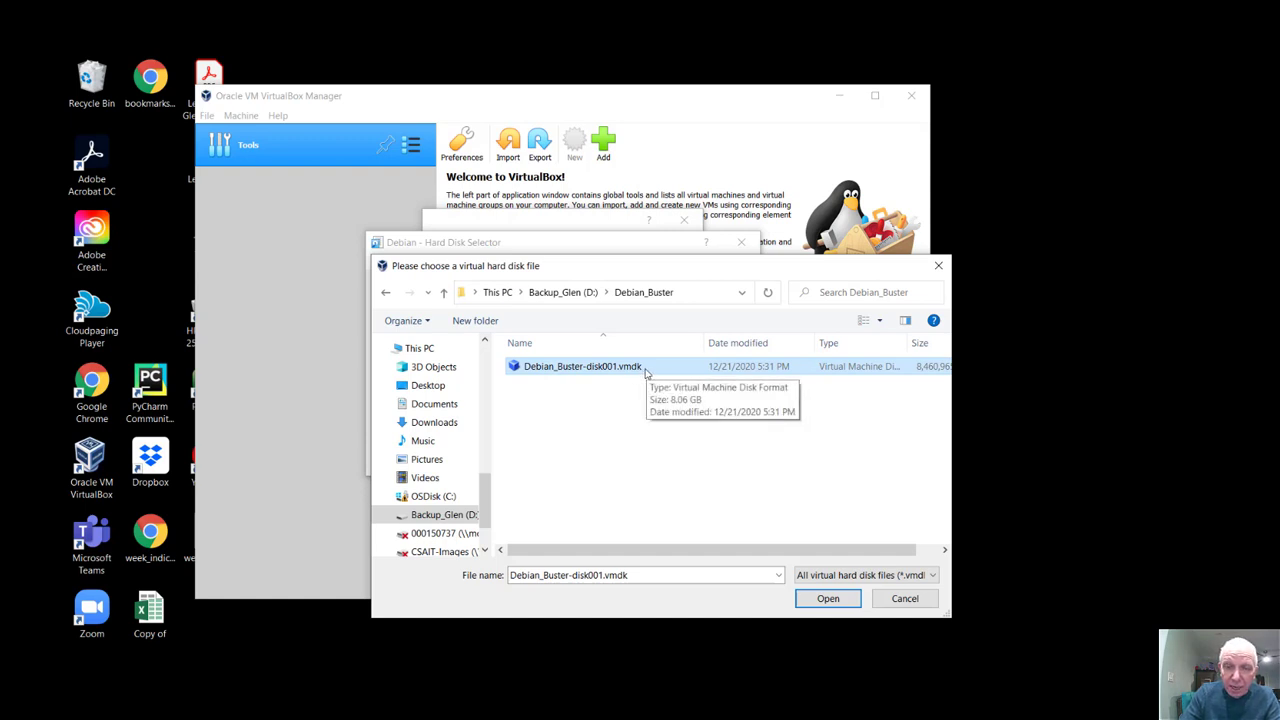
click(827, 600)
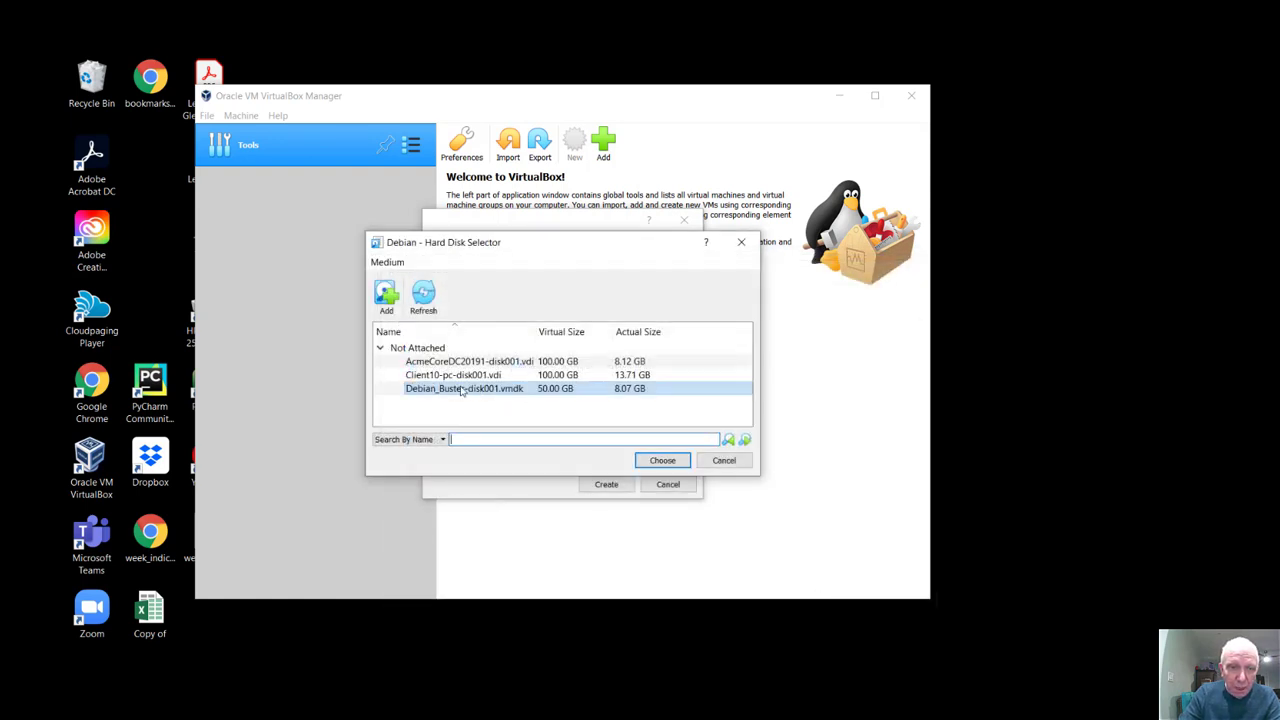
click(649, 461)
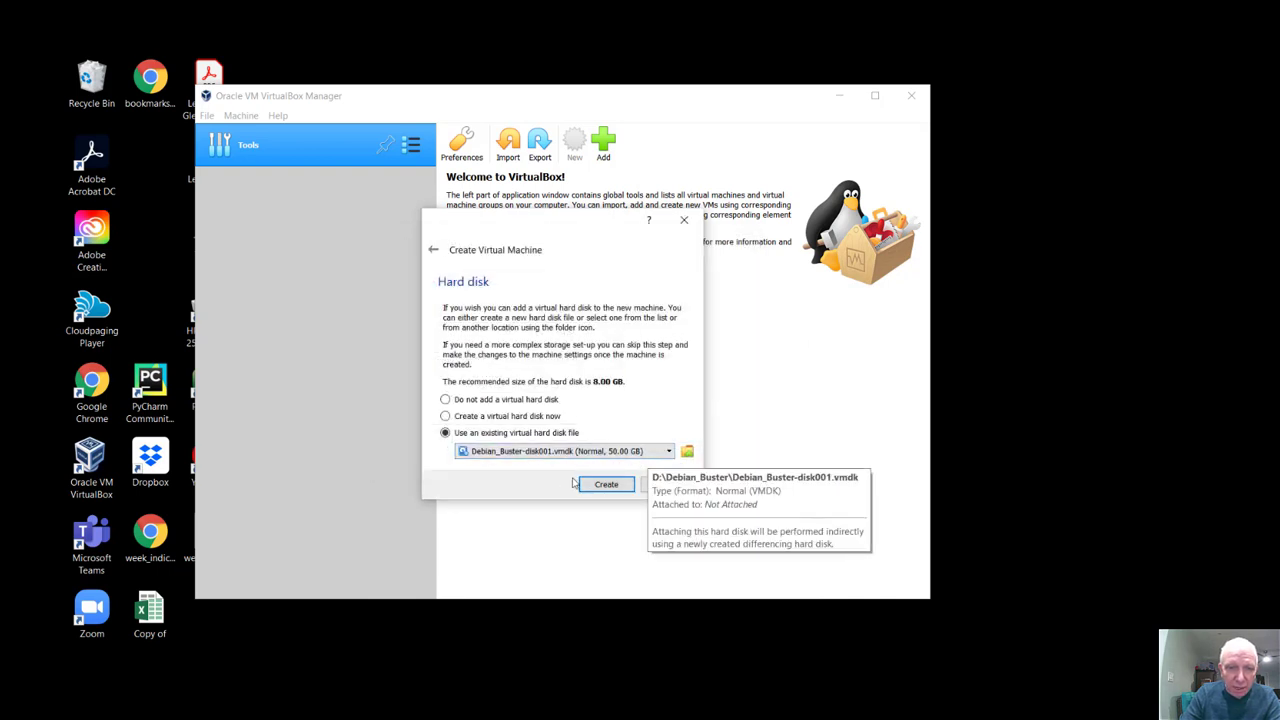
click(606, 484)
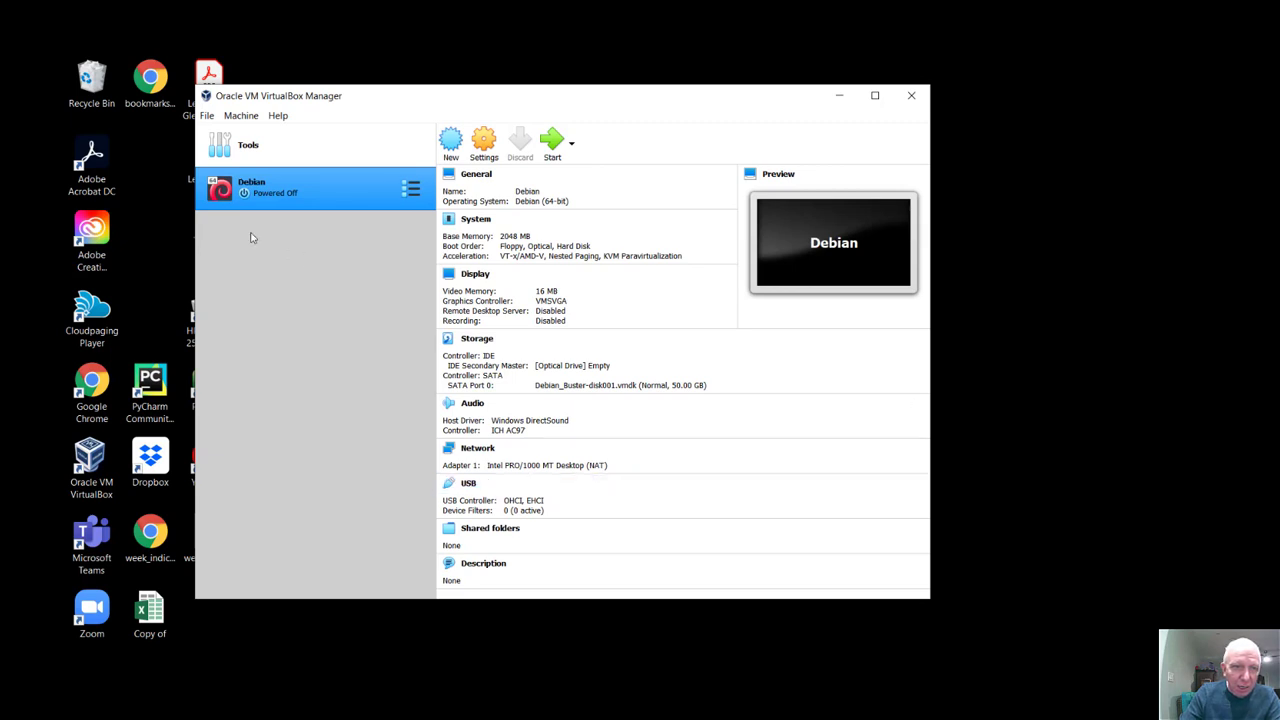
Step: Start the Debian virtual machine and sign in to the first listed account with its password
click(552, 148)
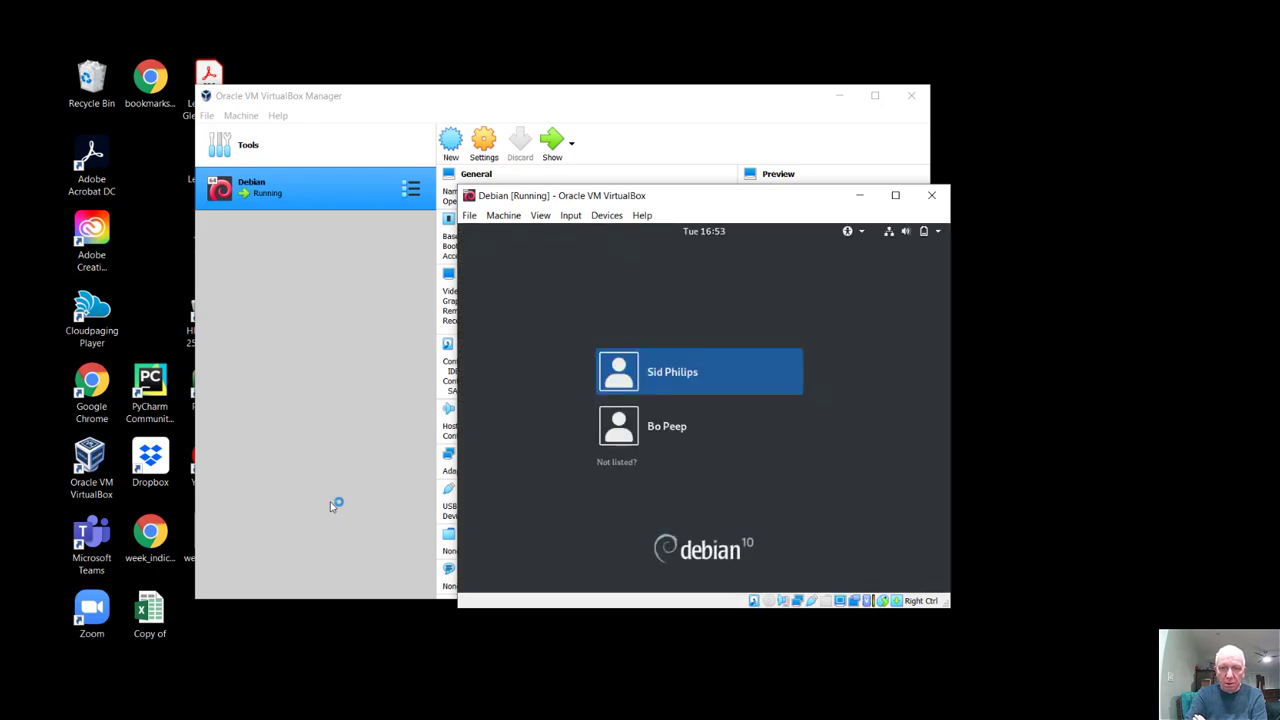
key(Return)
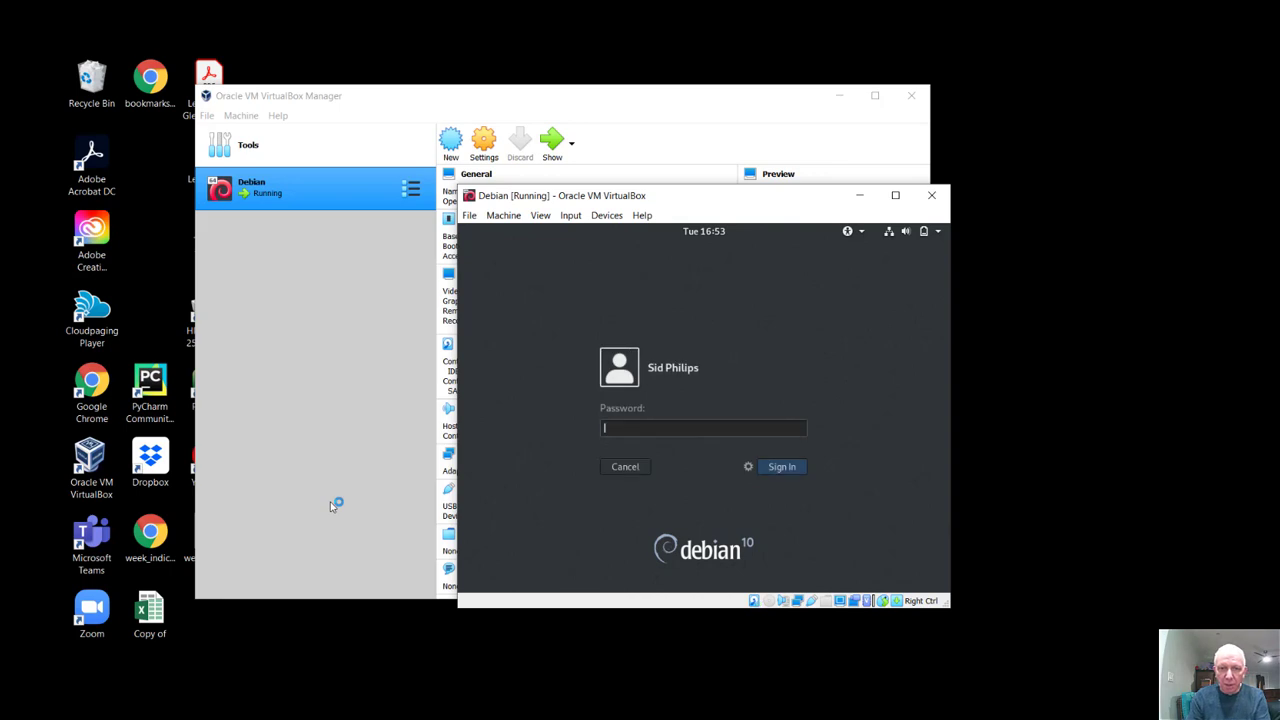
text(****)
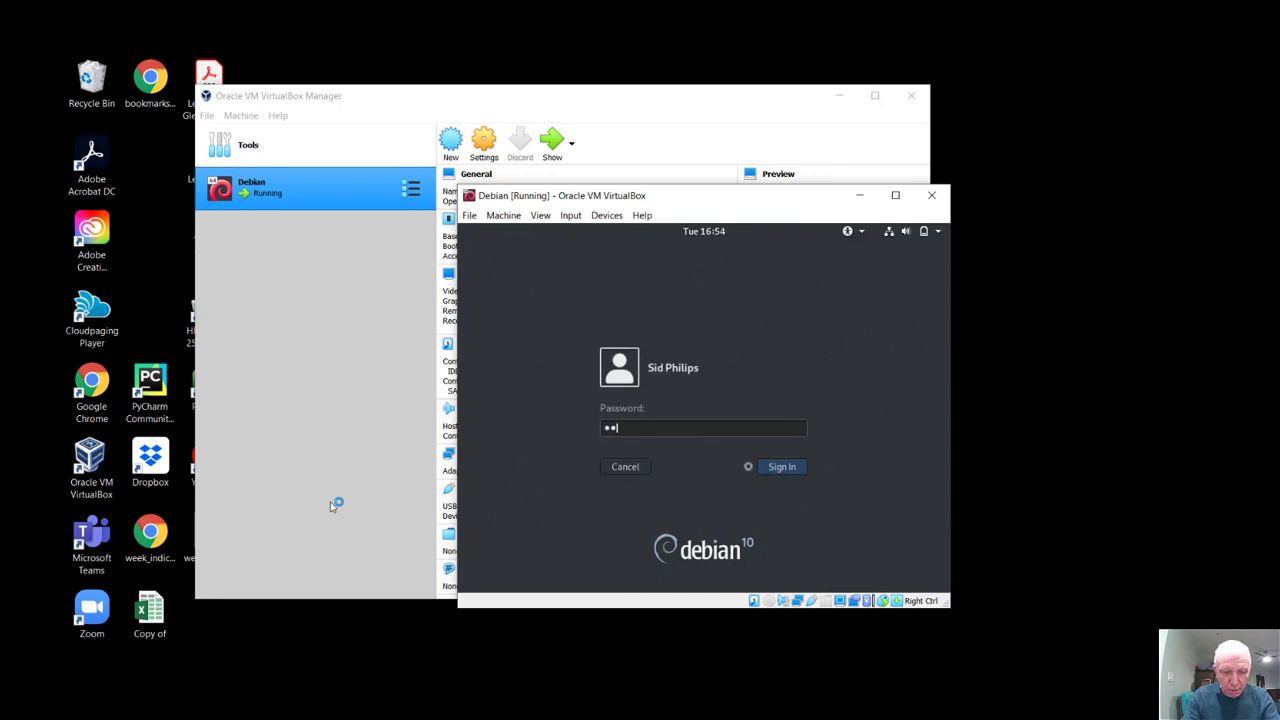
text(**)
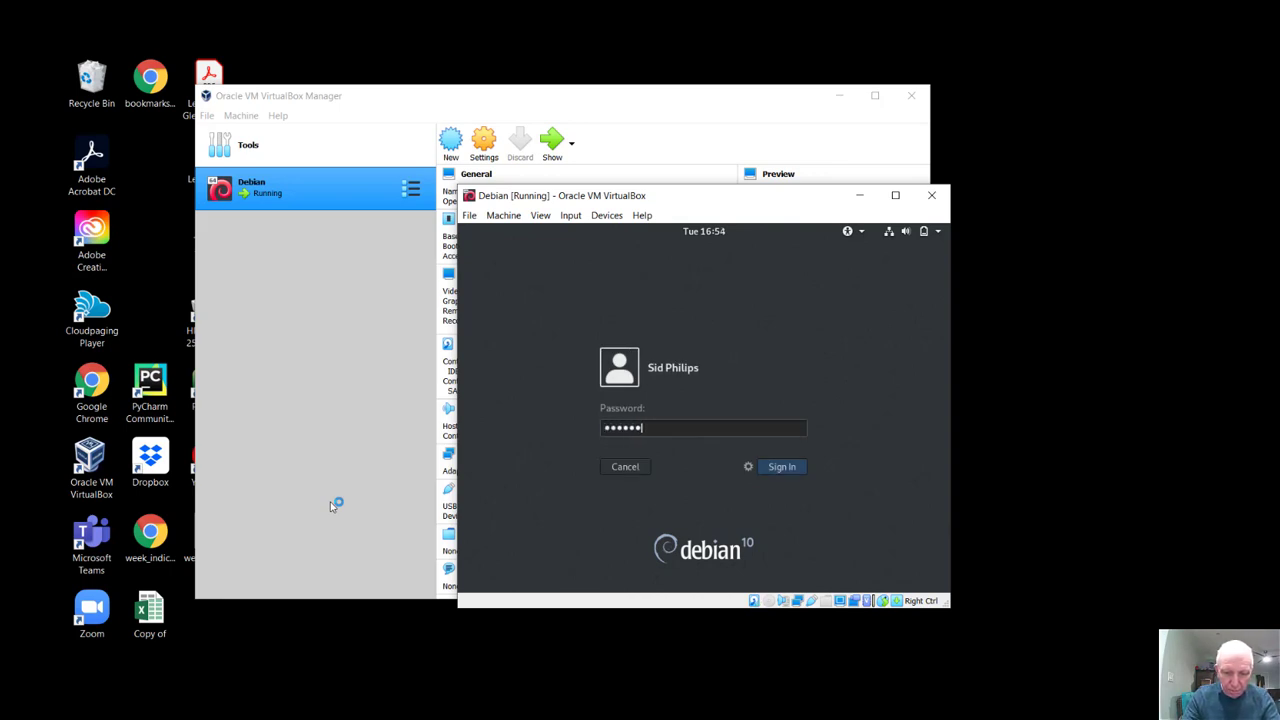
text(**)
key(Return)
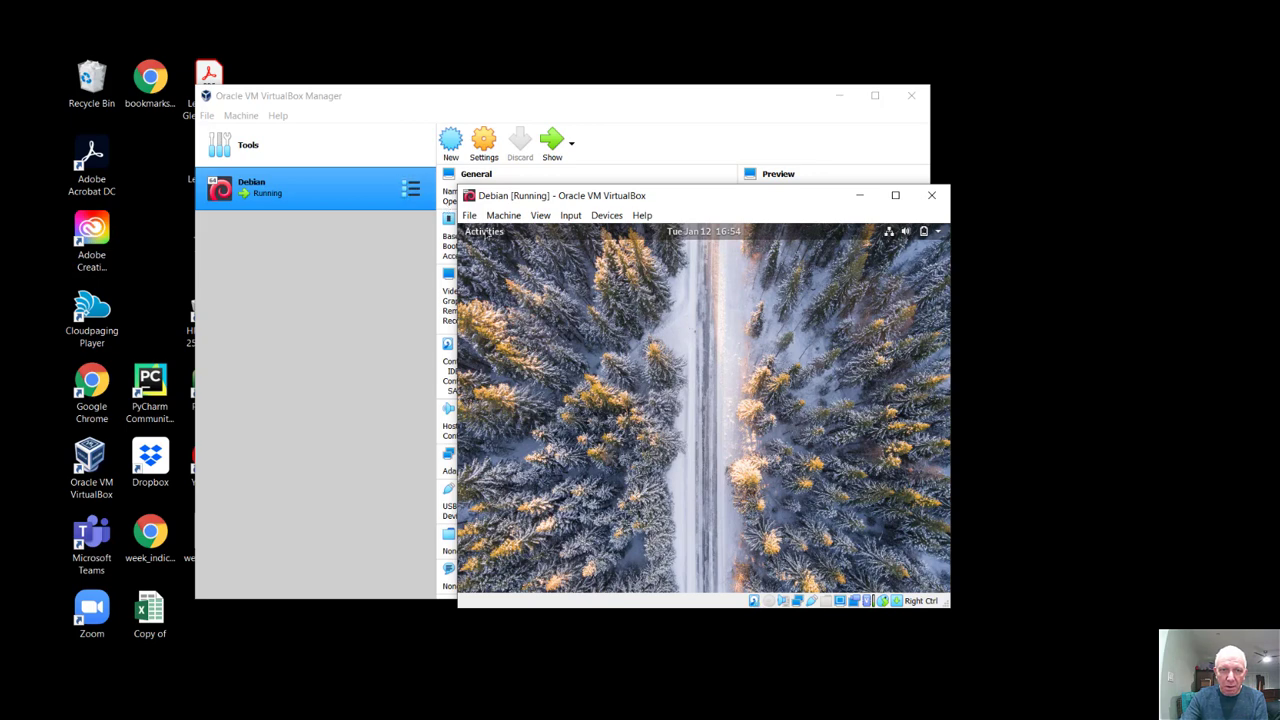
Step: Show the Activities overview on the Debian guest's desktop
click(486, 232)
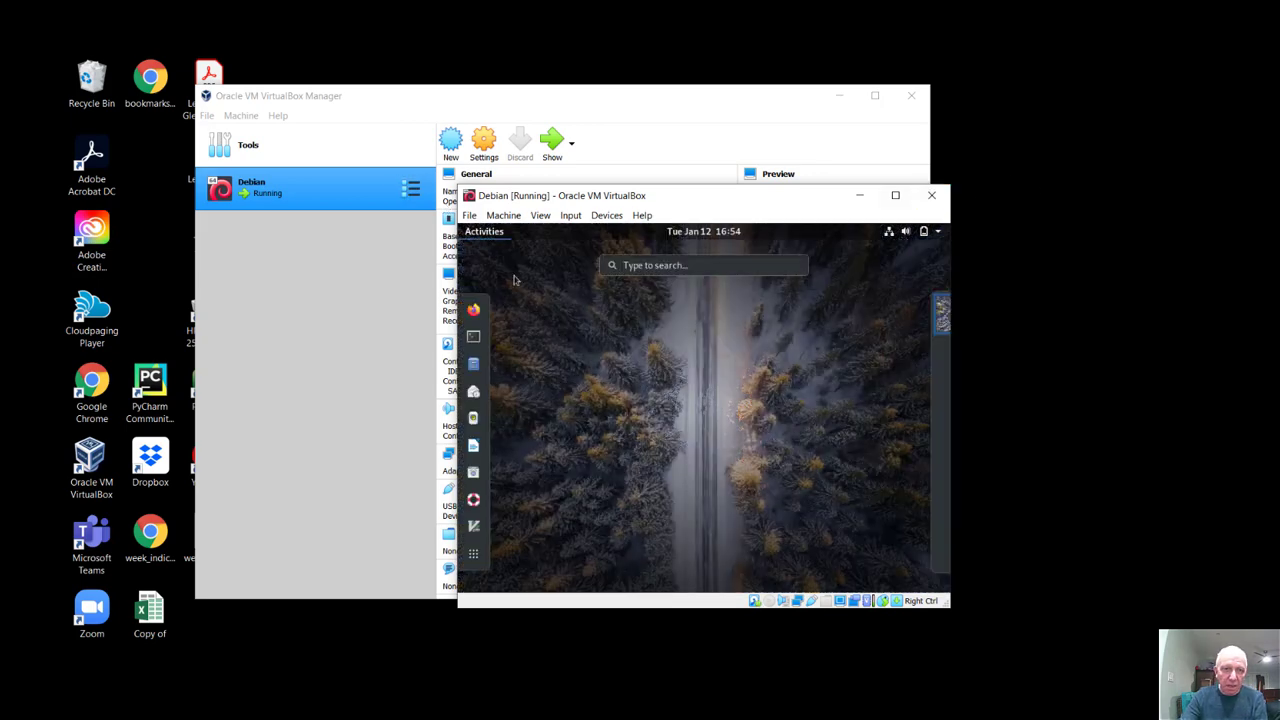
mouse_move(888, 520)
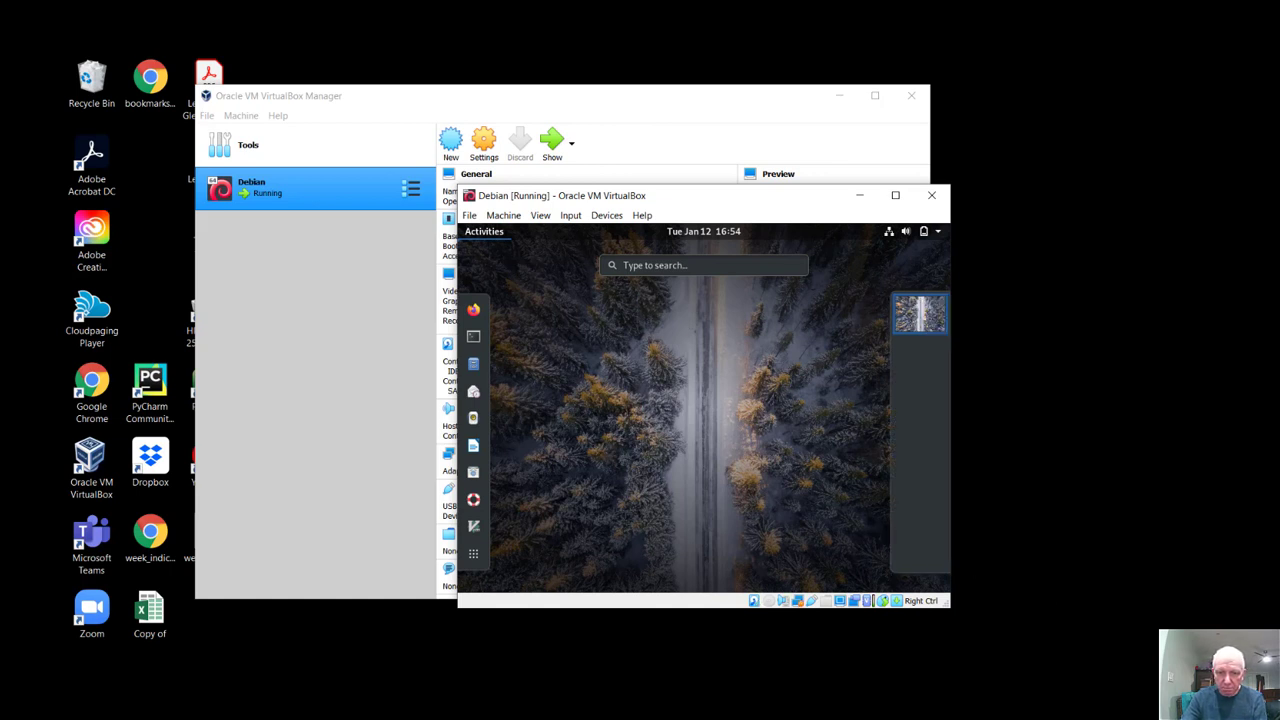
key(F10)
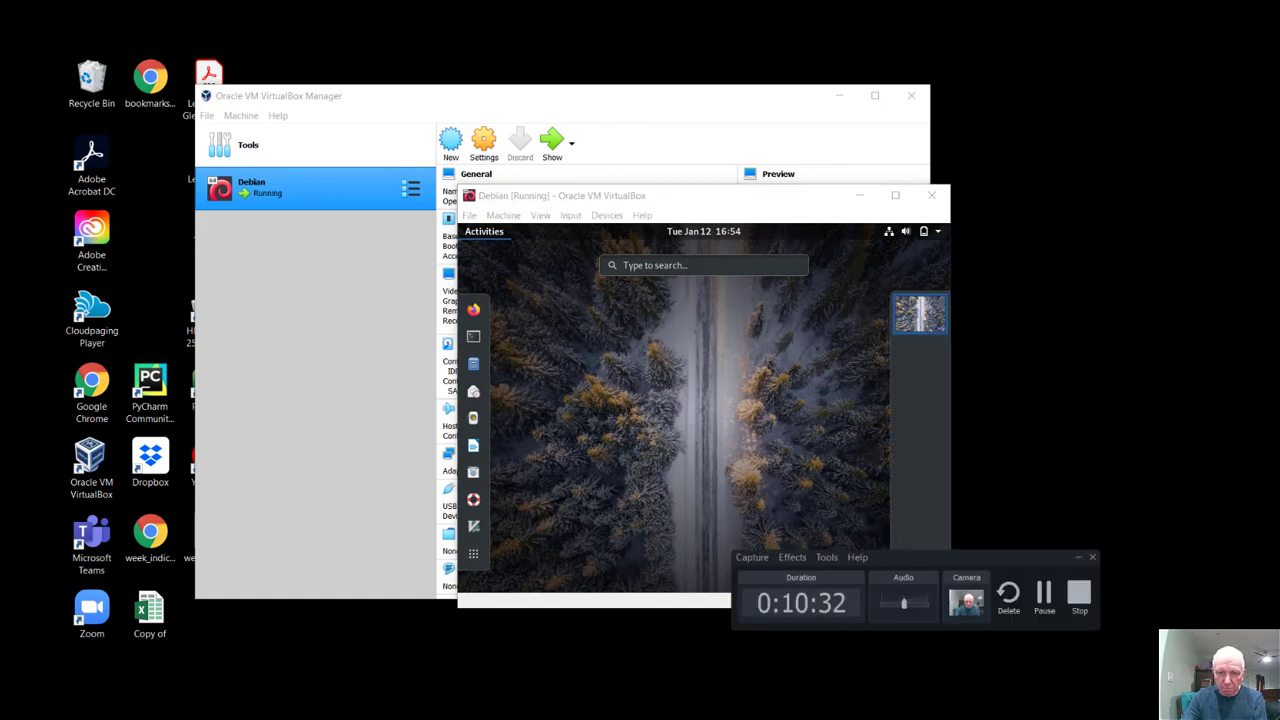
click(1043, 595)
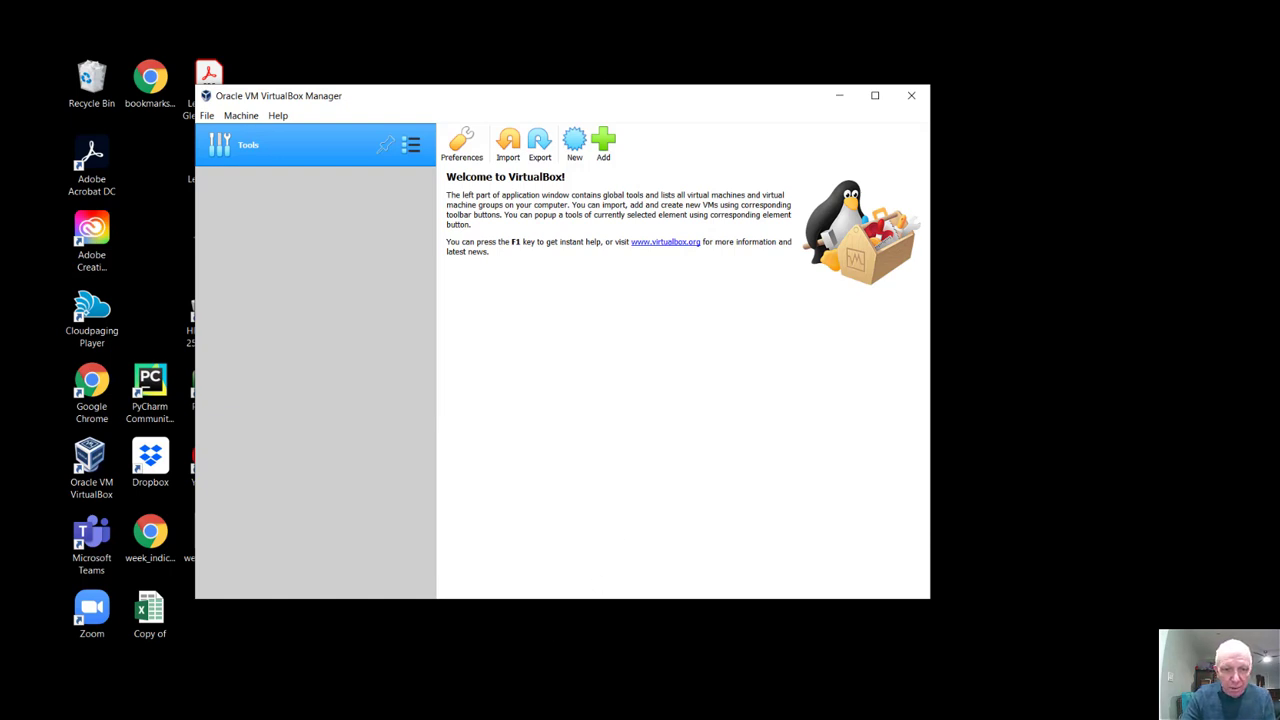
Step: Switch to File Explorer, browse to COMP-10041_images inside Virtual_Images on drive D and select AcmeCoreDC20191.ova
key(alt+Tab)
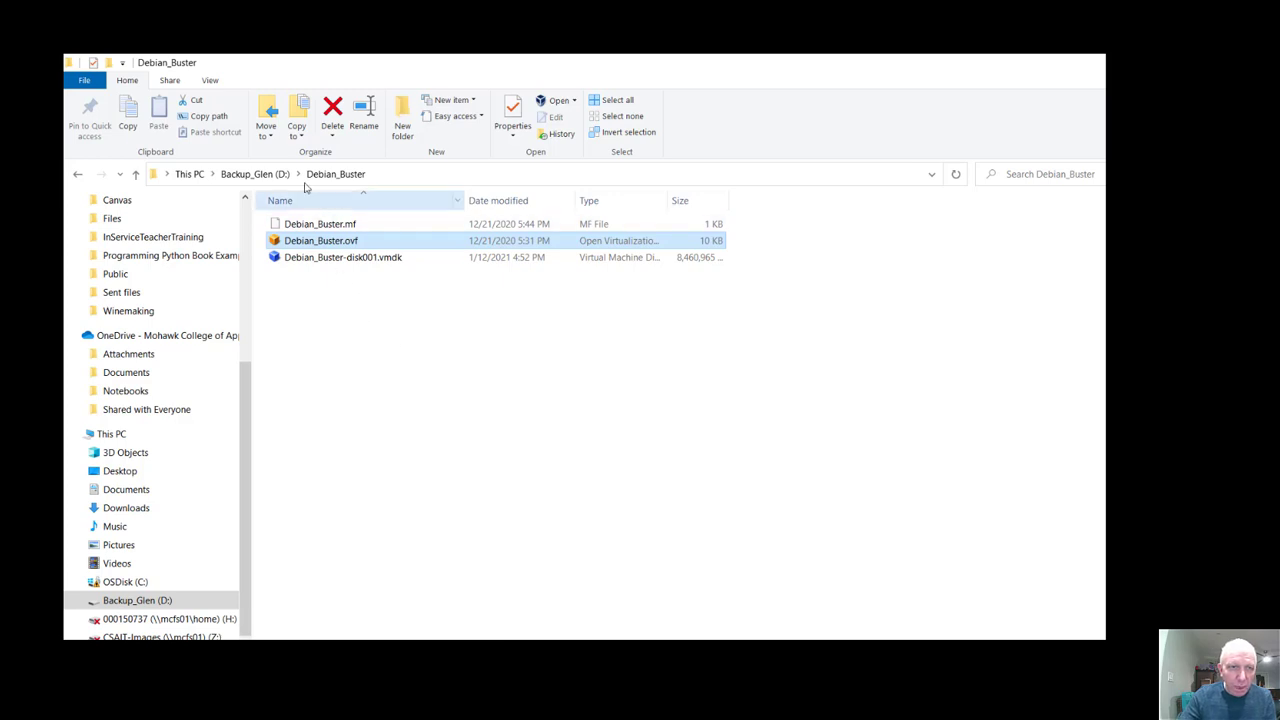
click(274, 176)
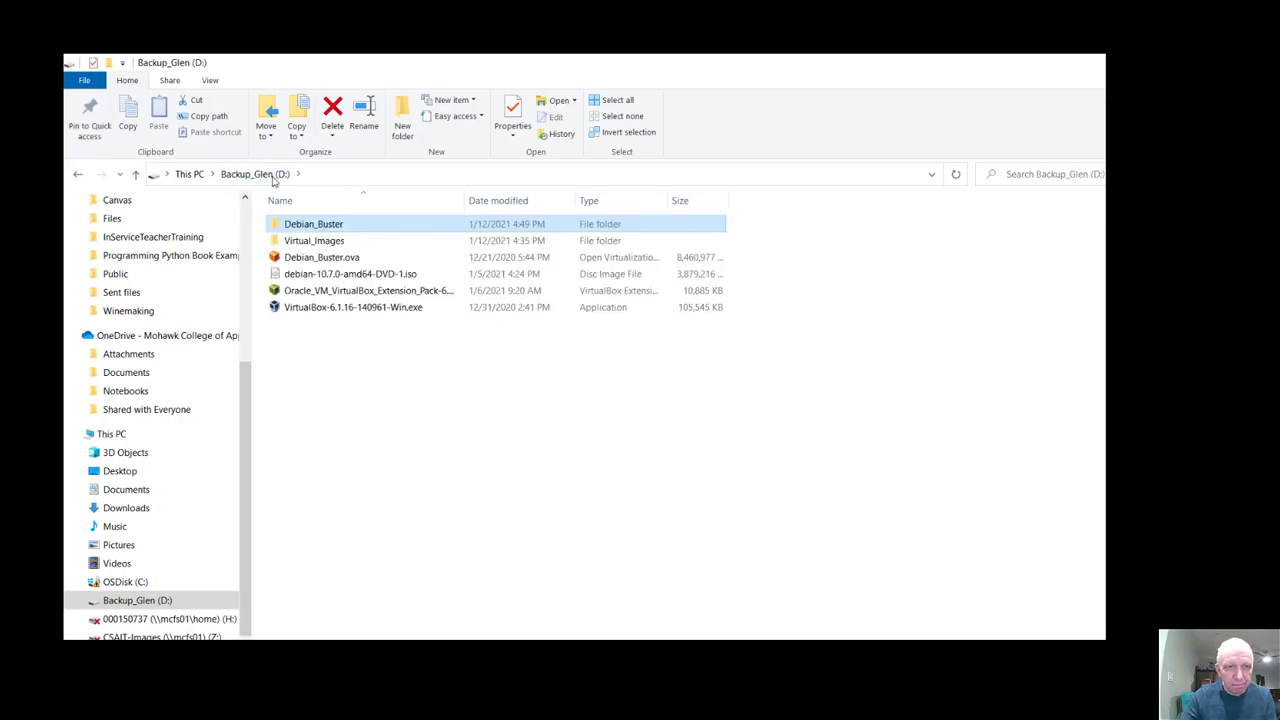
click(327, 246)
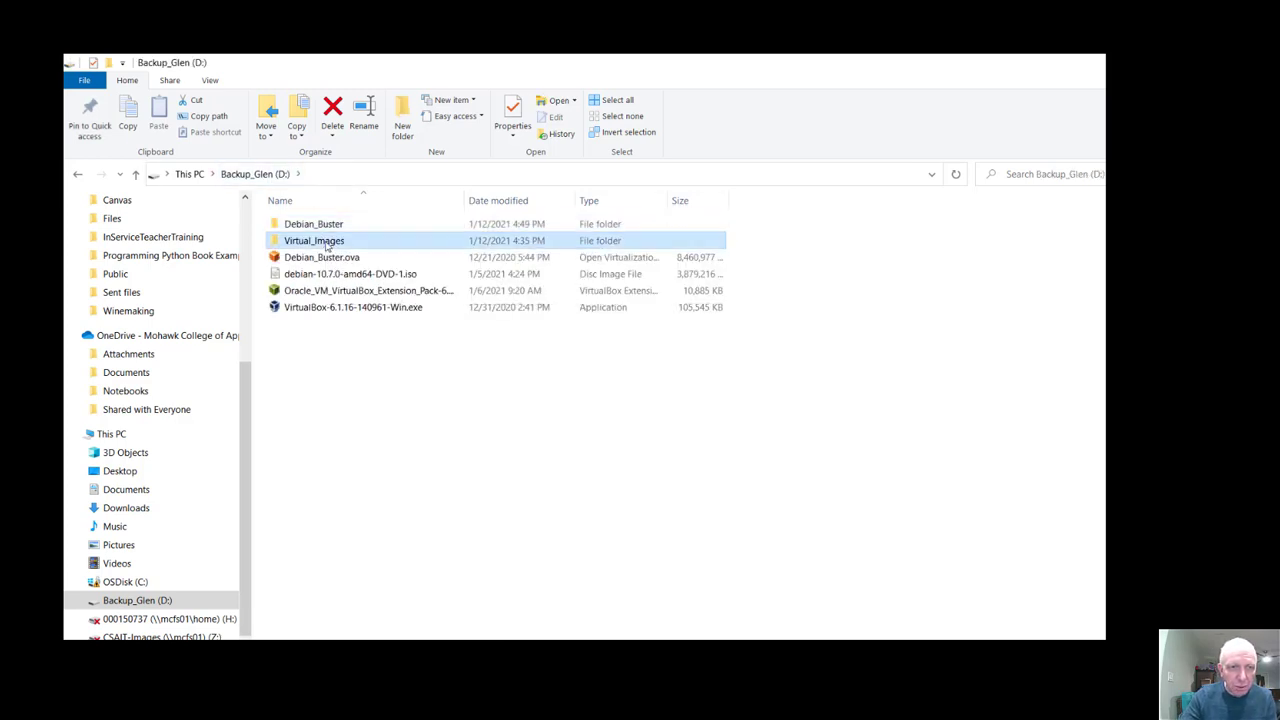
double_click(327, 246)
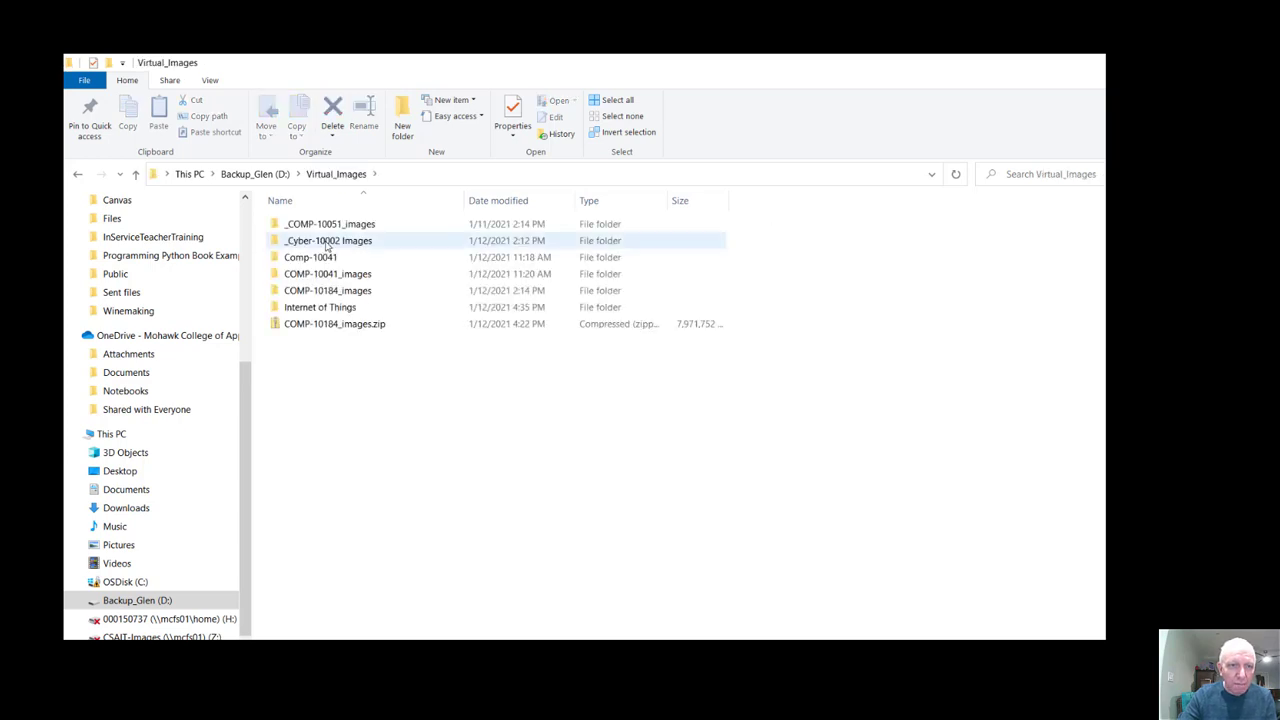
double_click(322, 291)
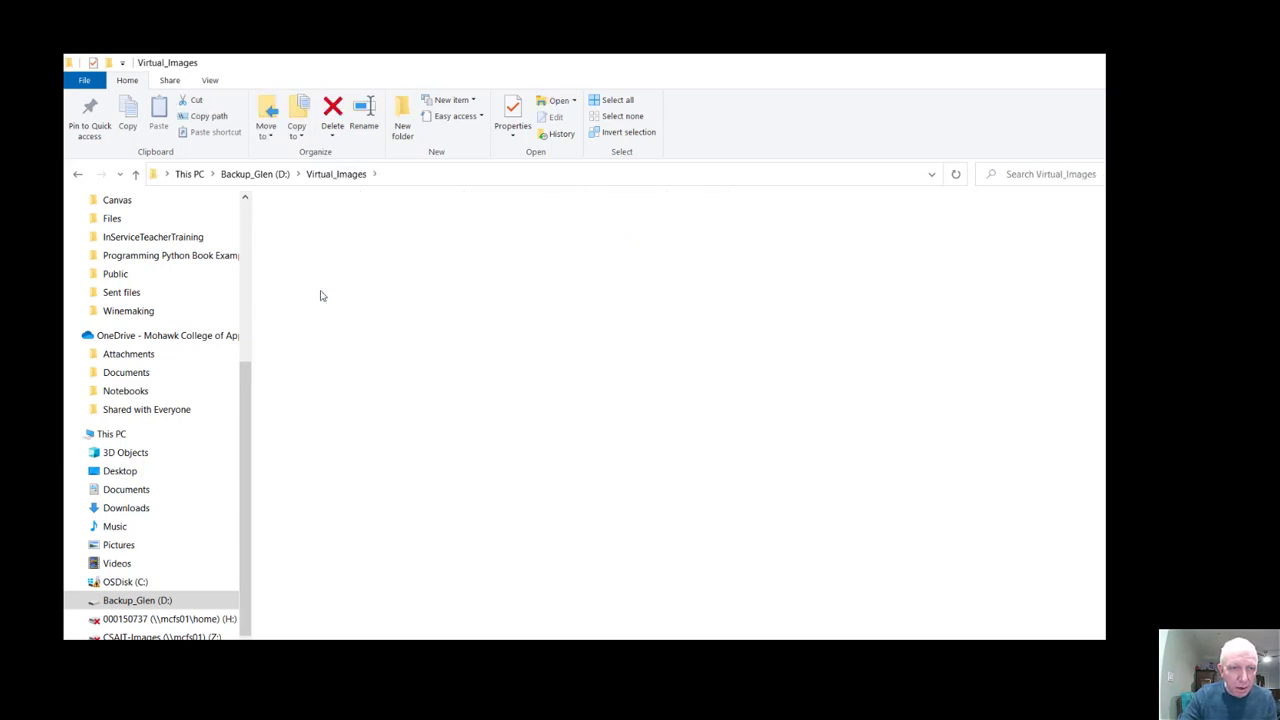
click(345, 178)
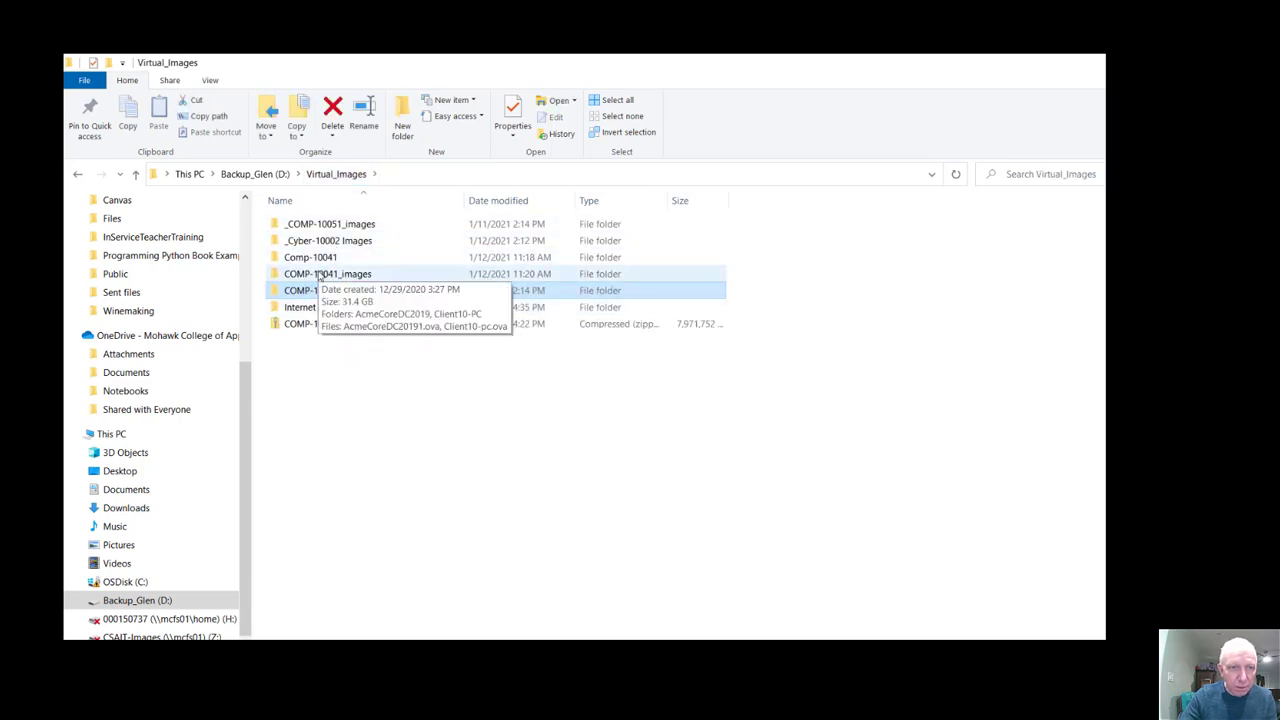
double_click(322, 274)
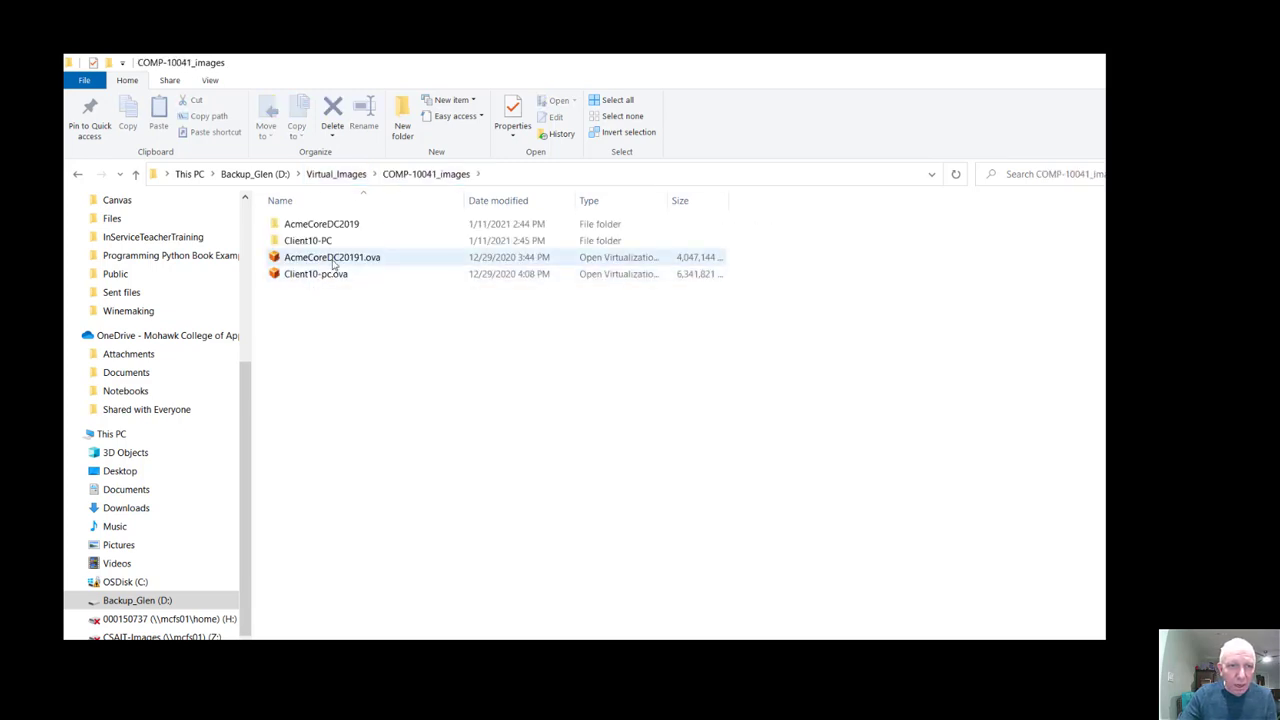
click(335, 258)
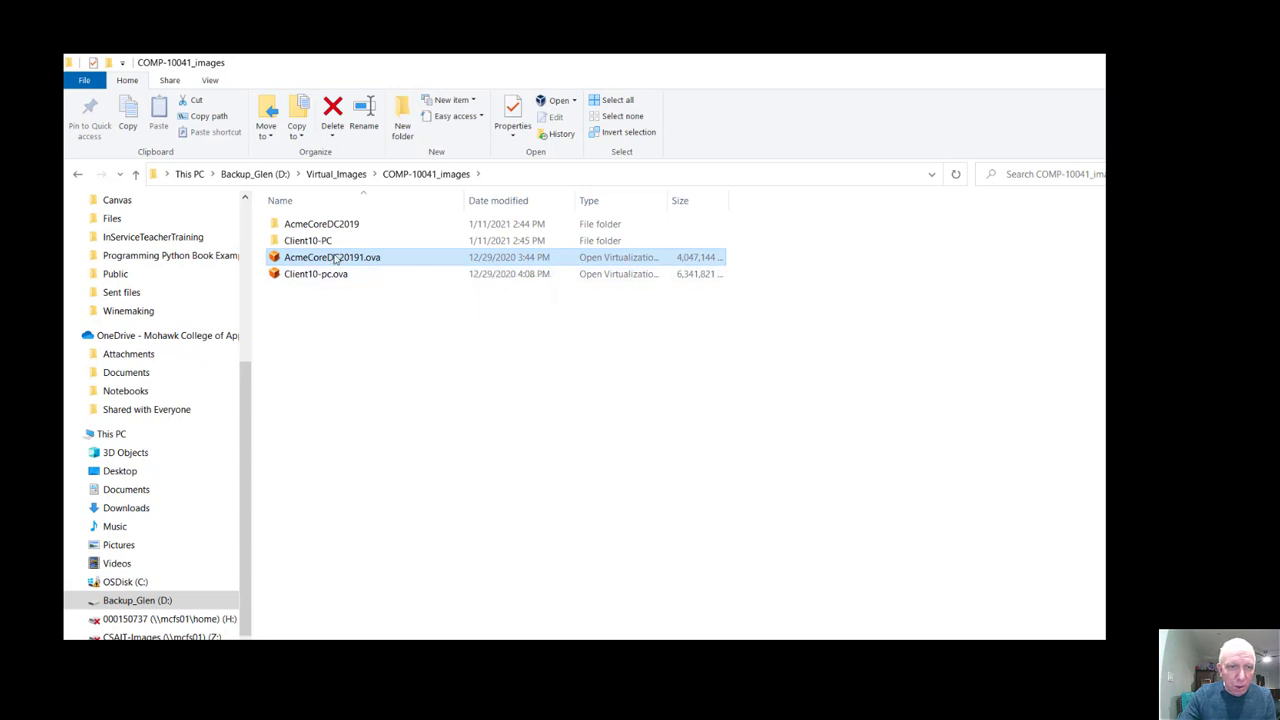
Step: Extract AcmeCoreDC20191.ova with 7-Zip into its own subfolder of COMP-10041_images and dismiss the extraction window
right_click(336, 259)
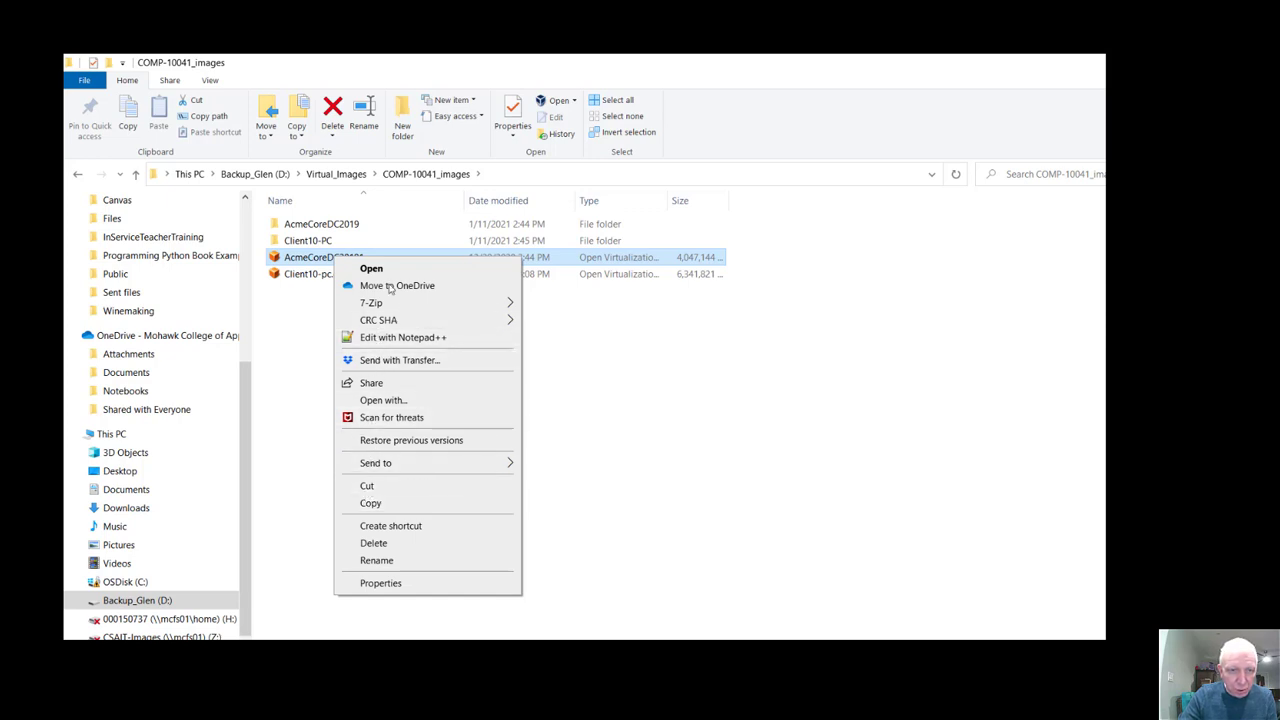
mouse_move(385, 303)
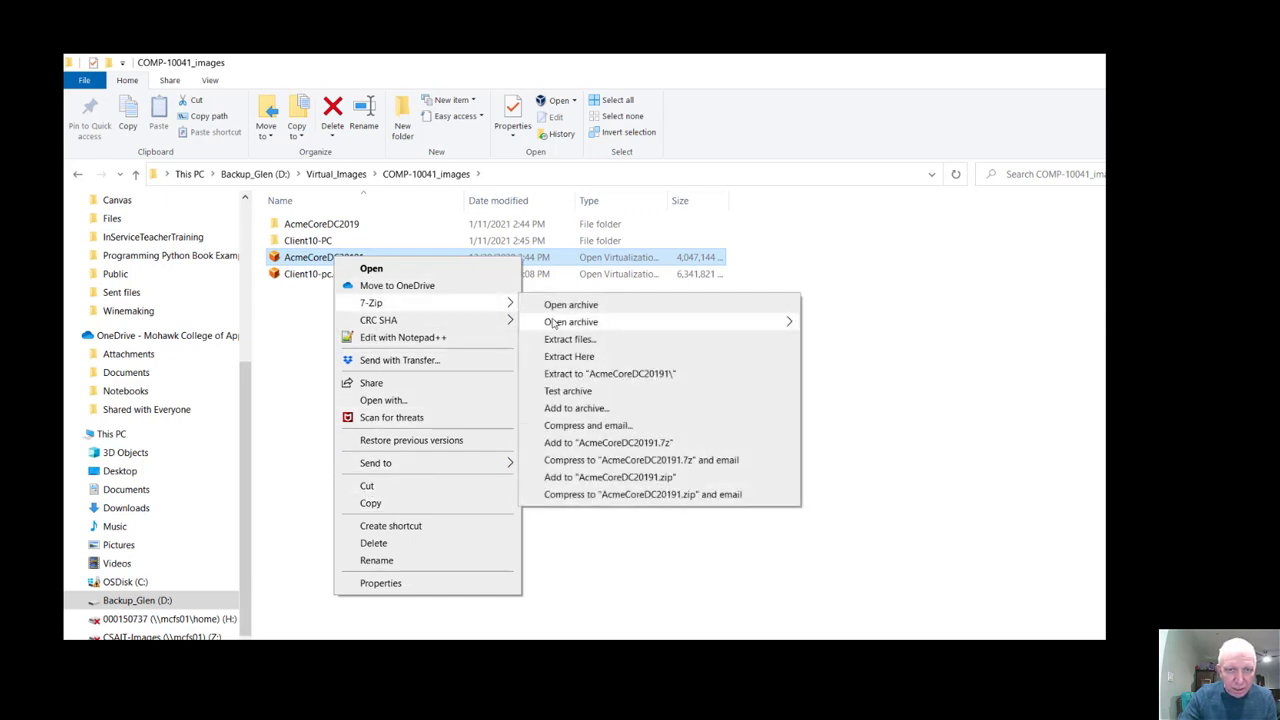
click(610, 373)
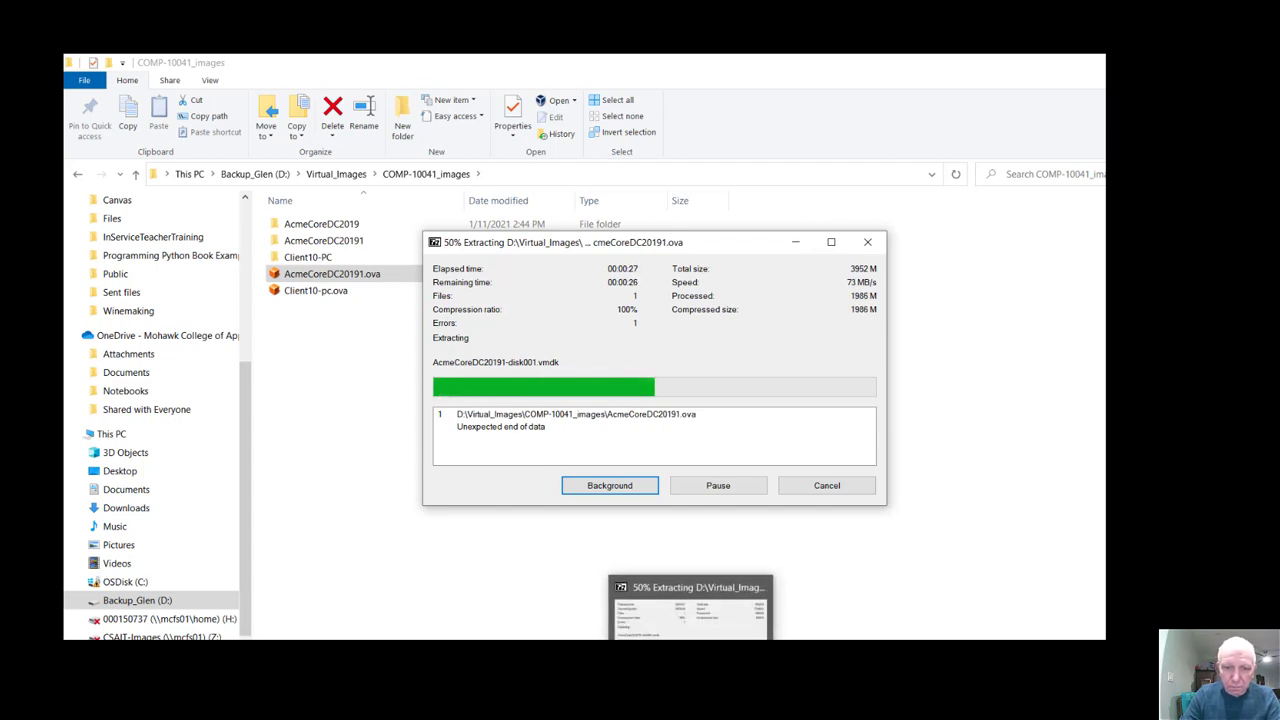
click(684, 620)
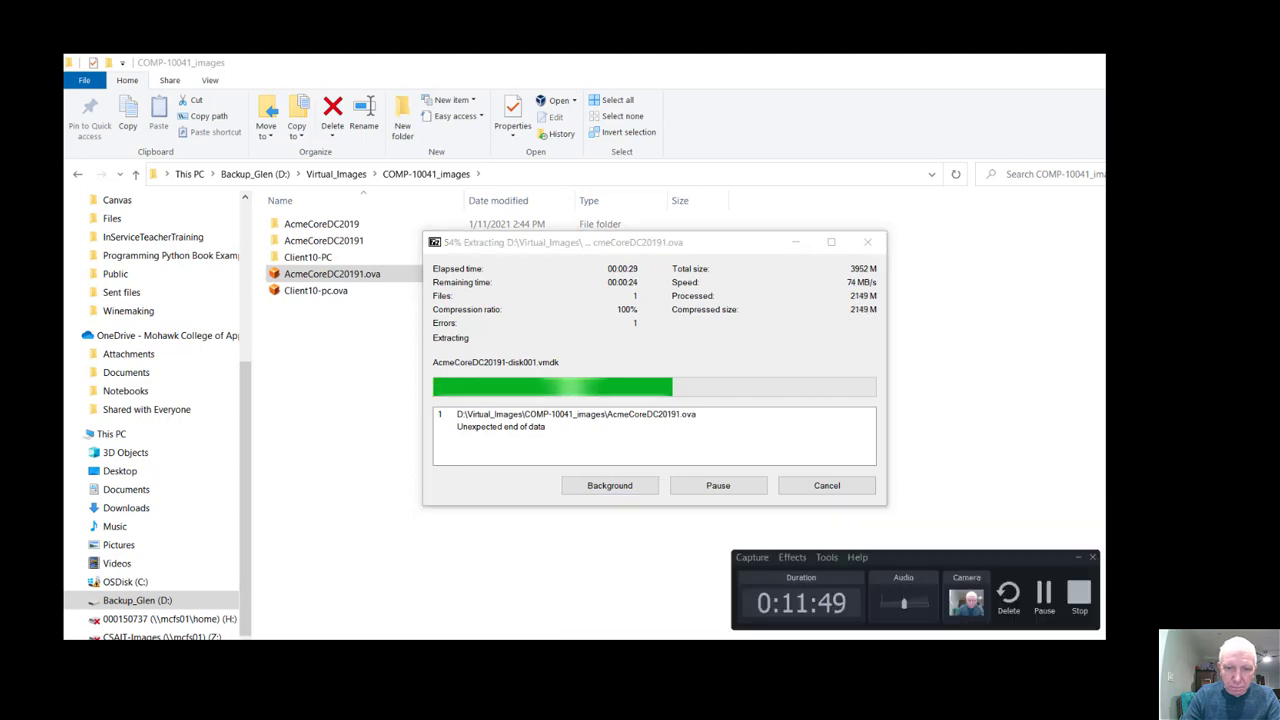
click(1044, 596)
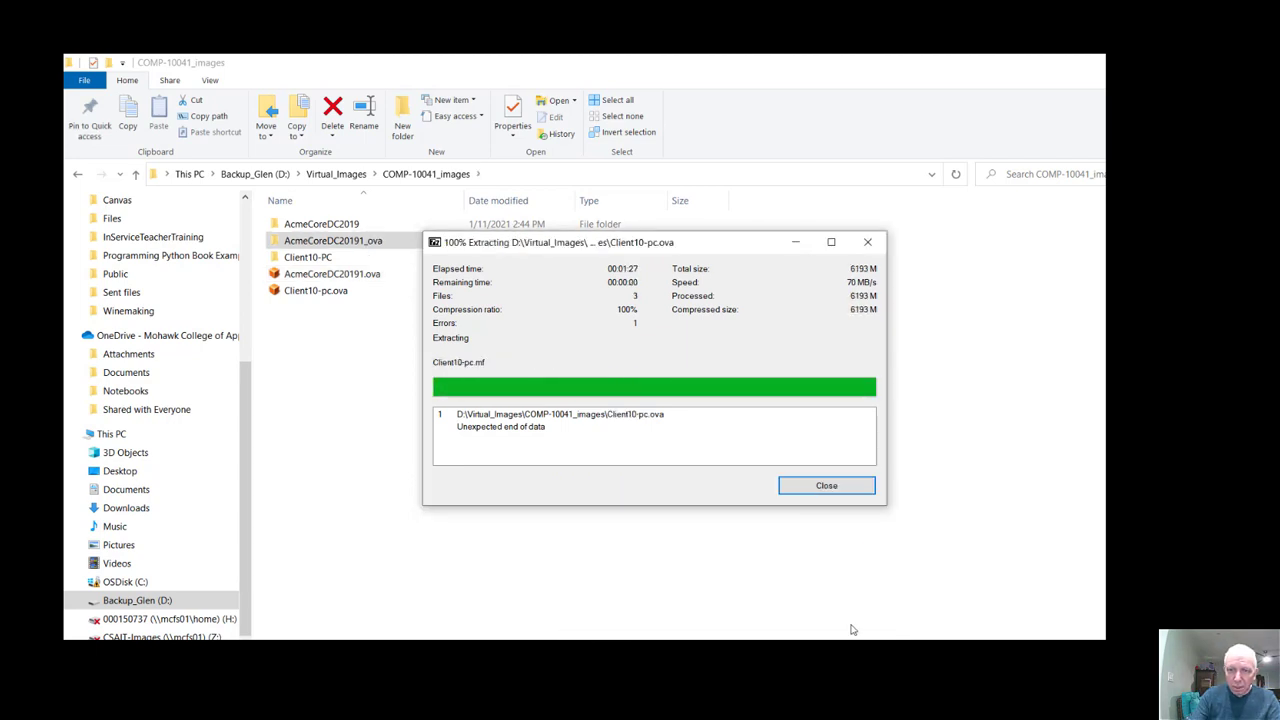
click(827, 487)
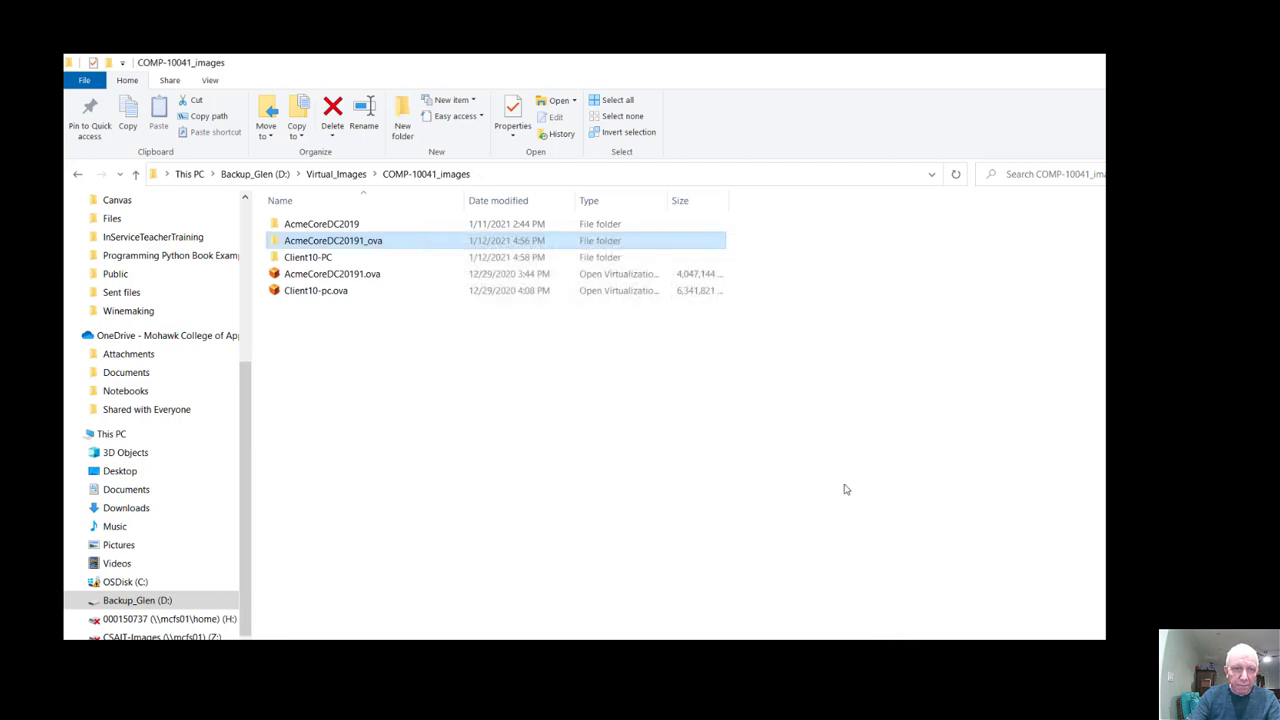
Step: Look through the extracted files in the Client10-PC folder, then return to COMP-10041_images and select the AcmeCoreDC20191_ova folder
double_click(327, 258)
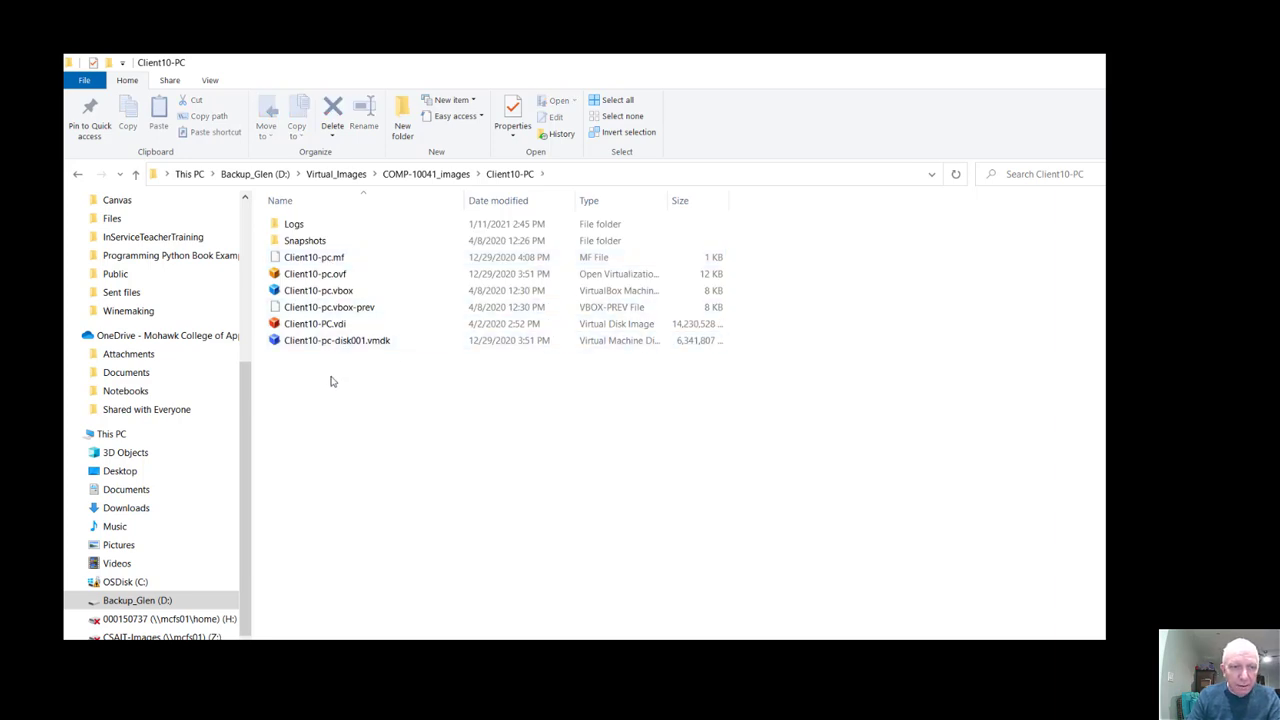
click(426, 176)
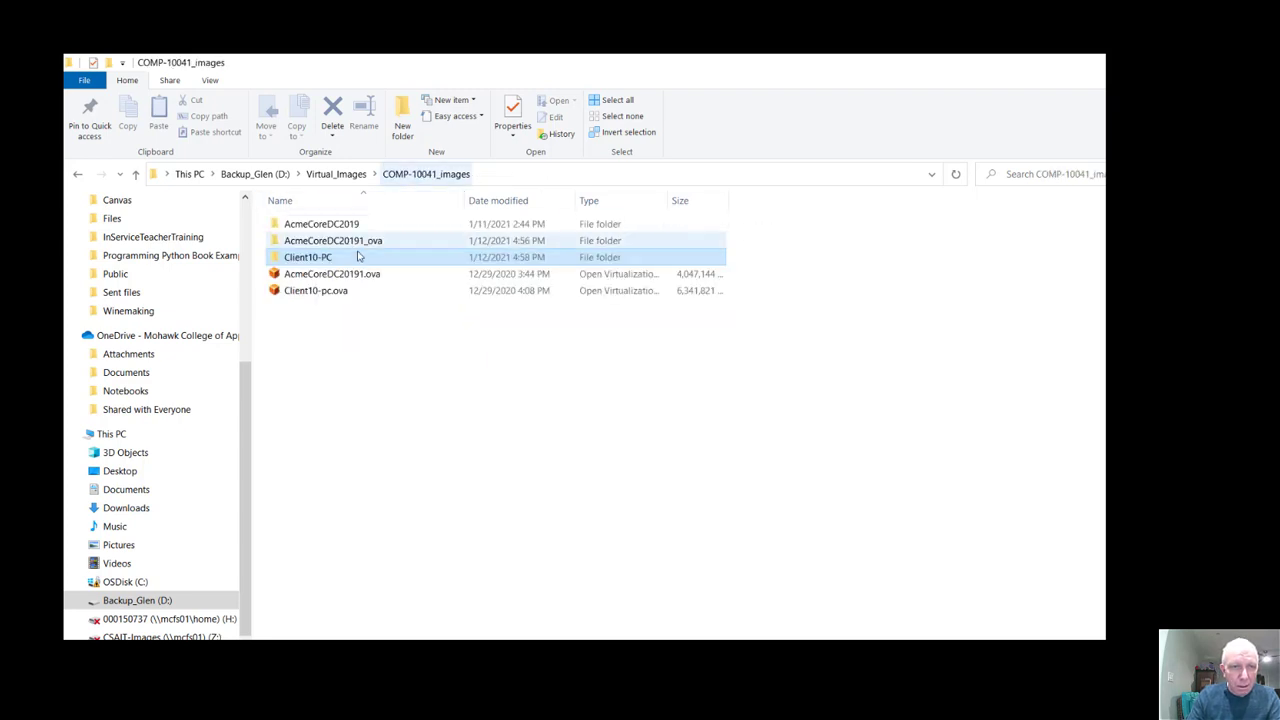
click(332, 244)
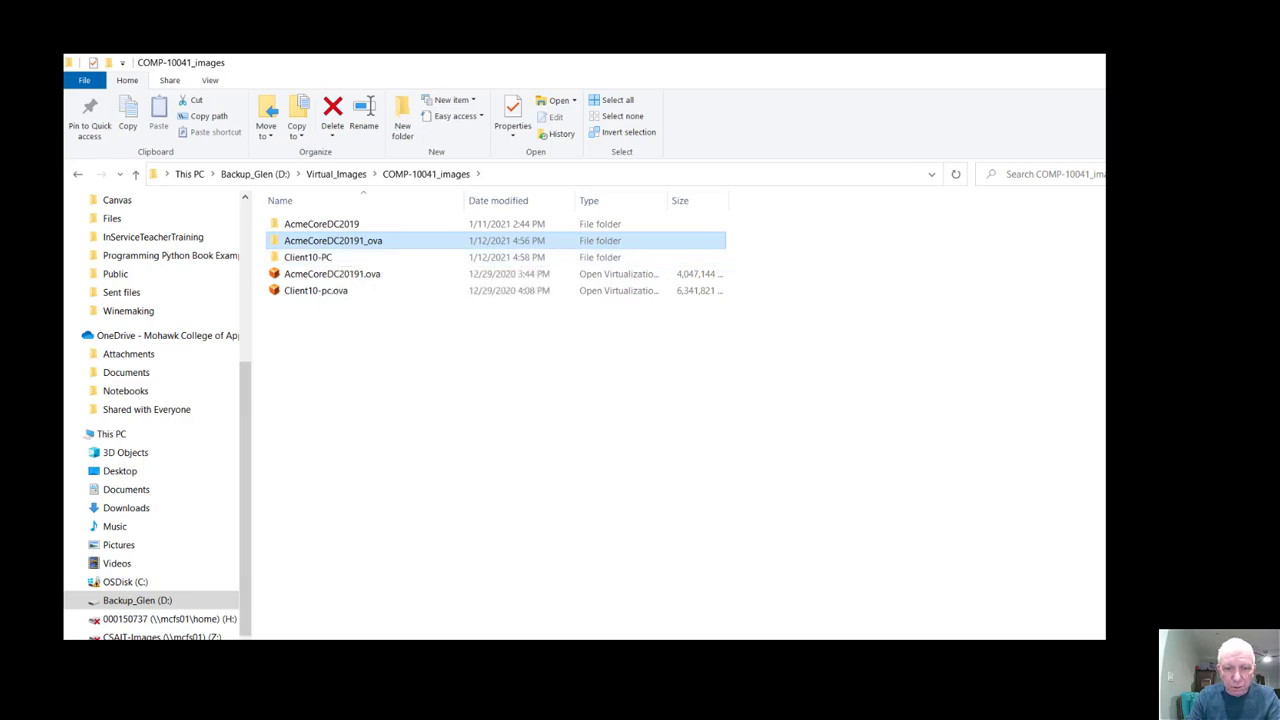
Step: Switch to VirtualBox and begin creating a new virtual machine named AcmeServer
click(579, 648)
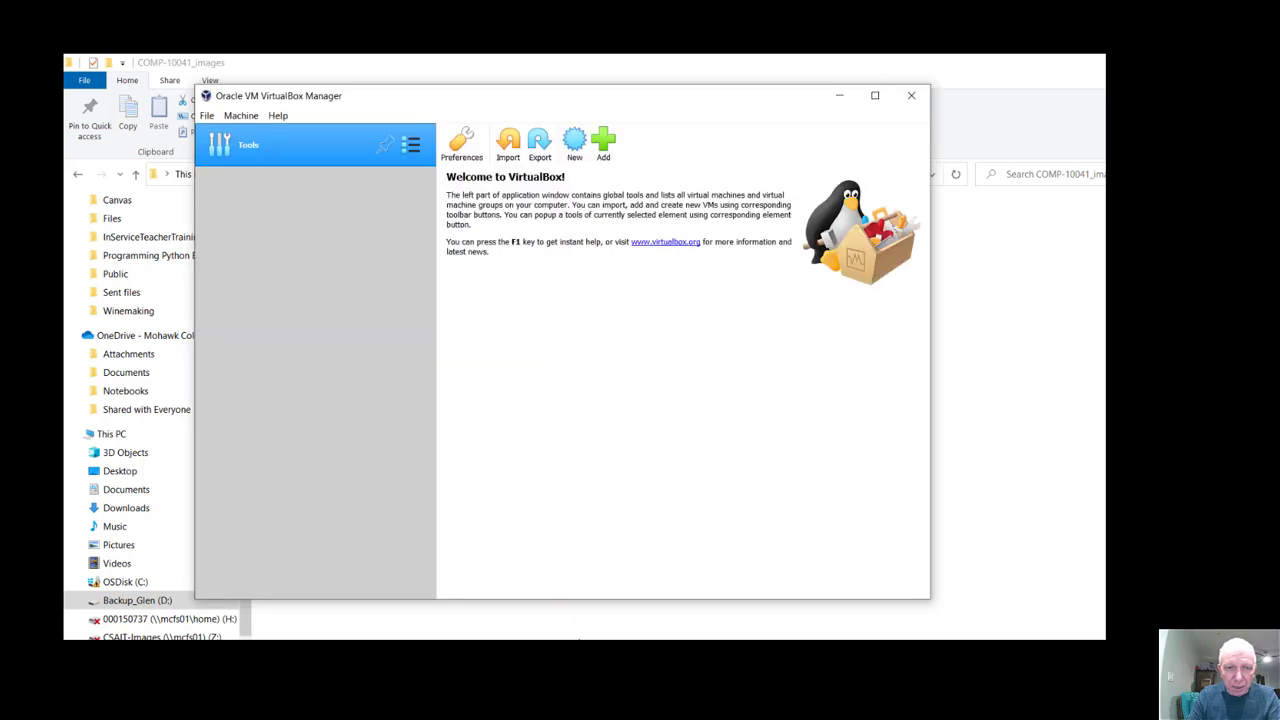
click(575, 150)
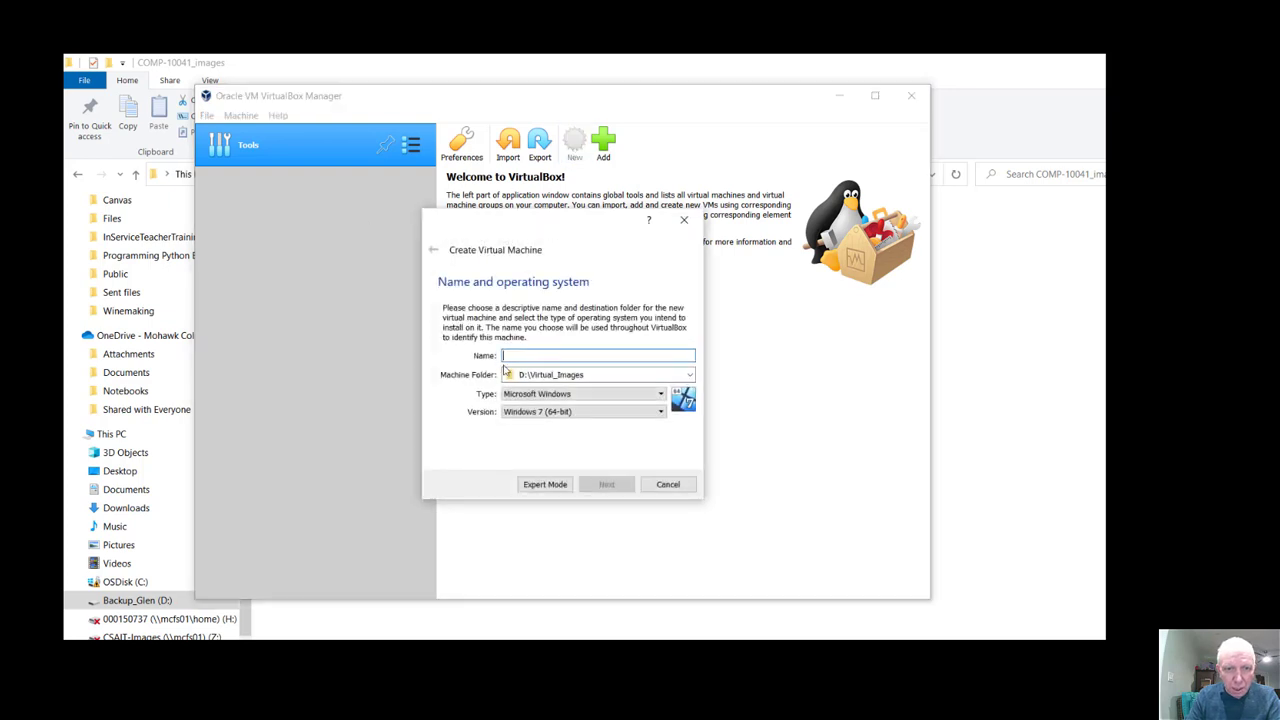
text(Acm)
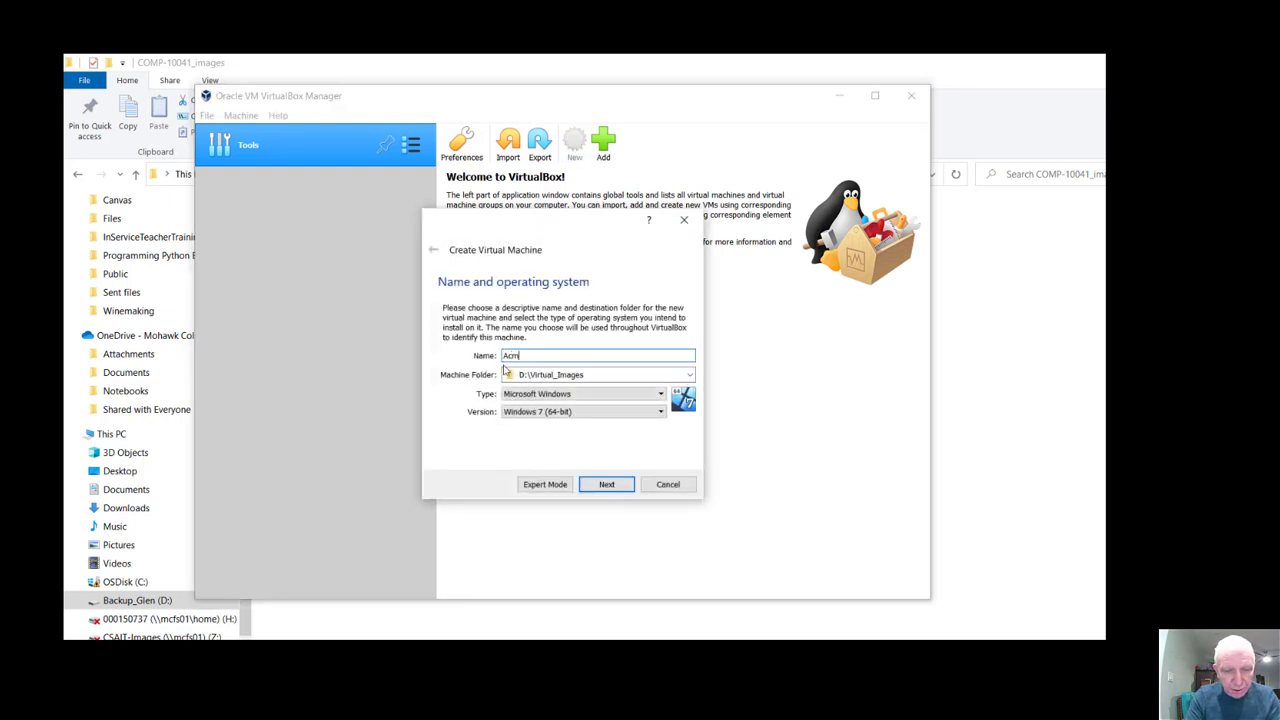
text(eServer)
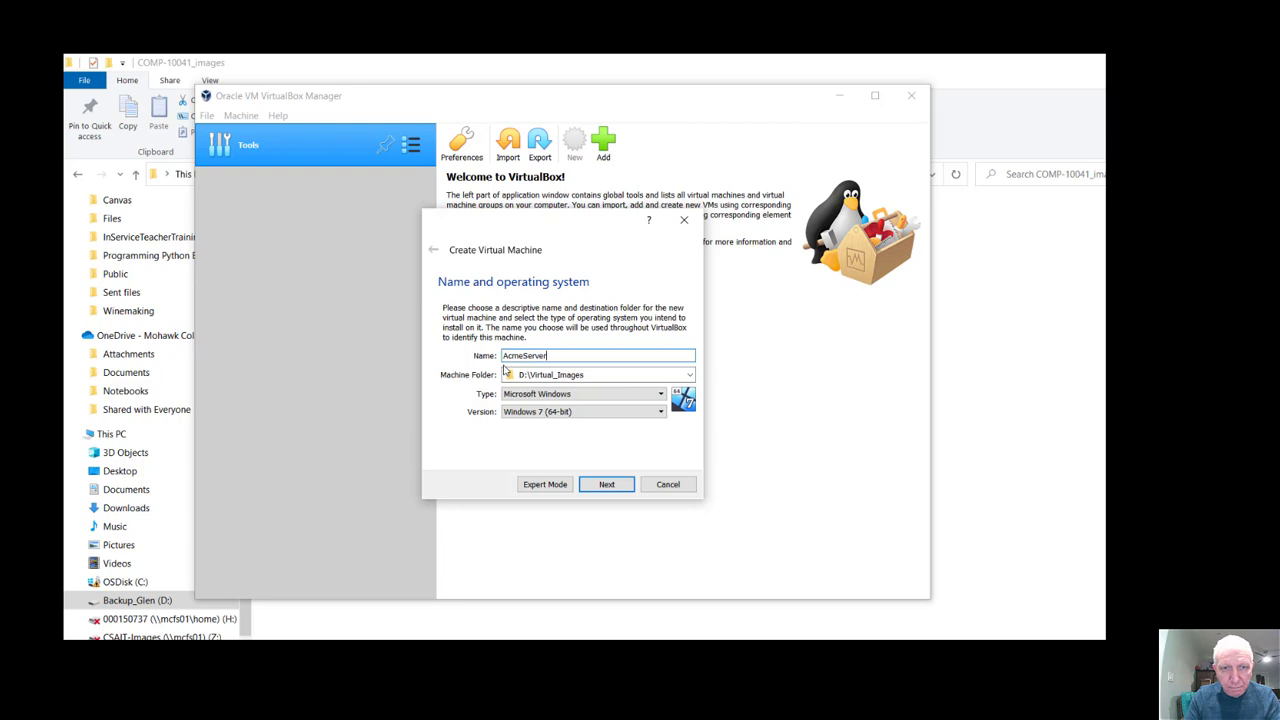
Step: Change the machine folder from the default to the personal folder at the root of drive C
click(690, 375)
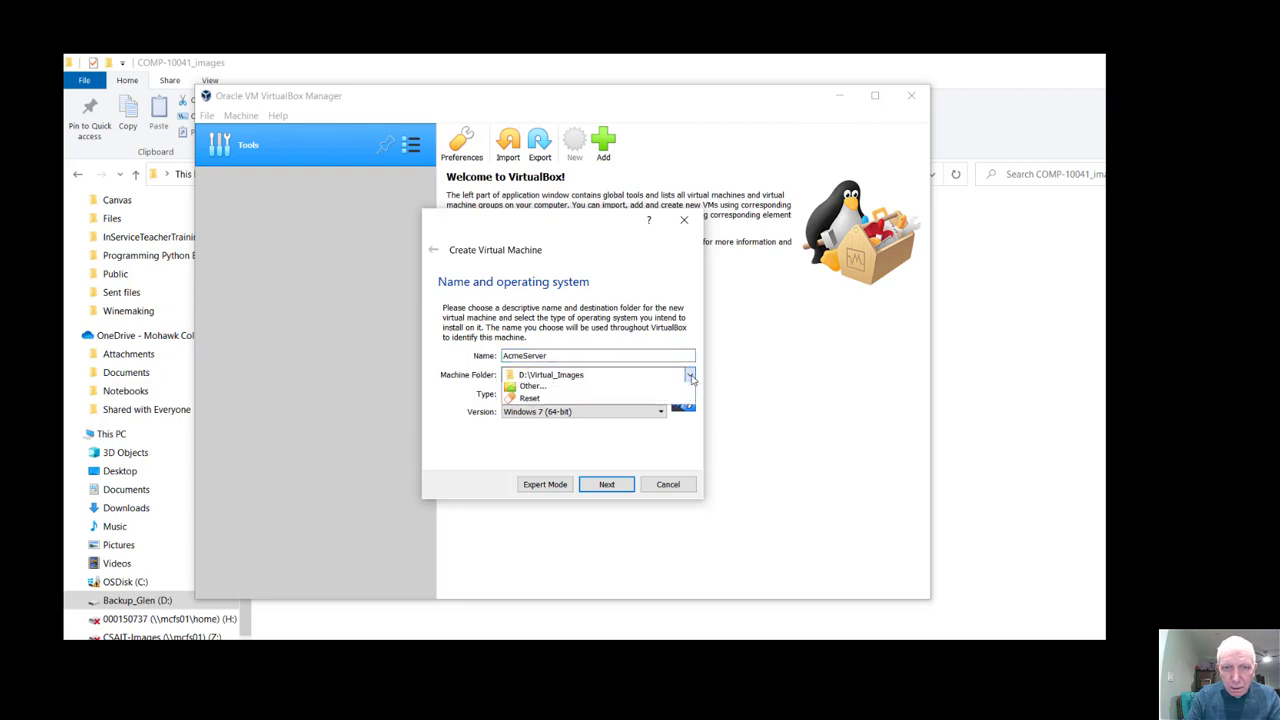
click(634, 399)
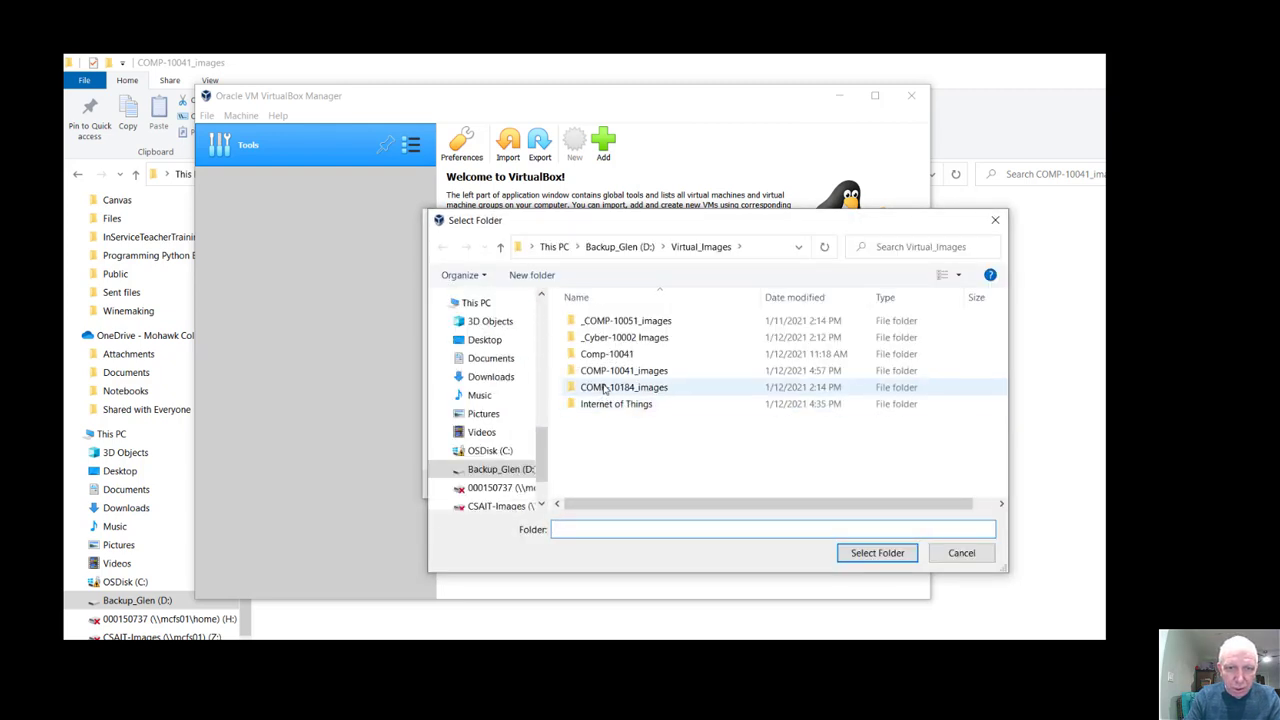
click(543, 314)
click(543, 314)
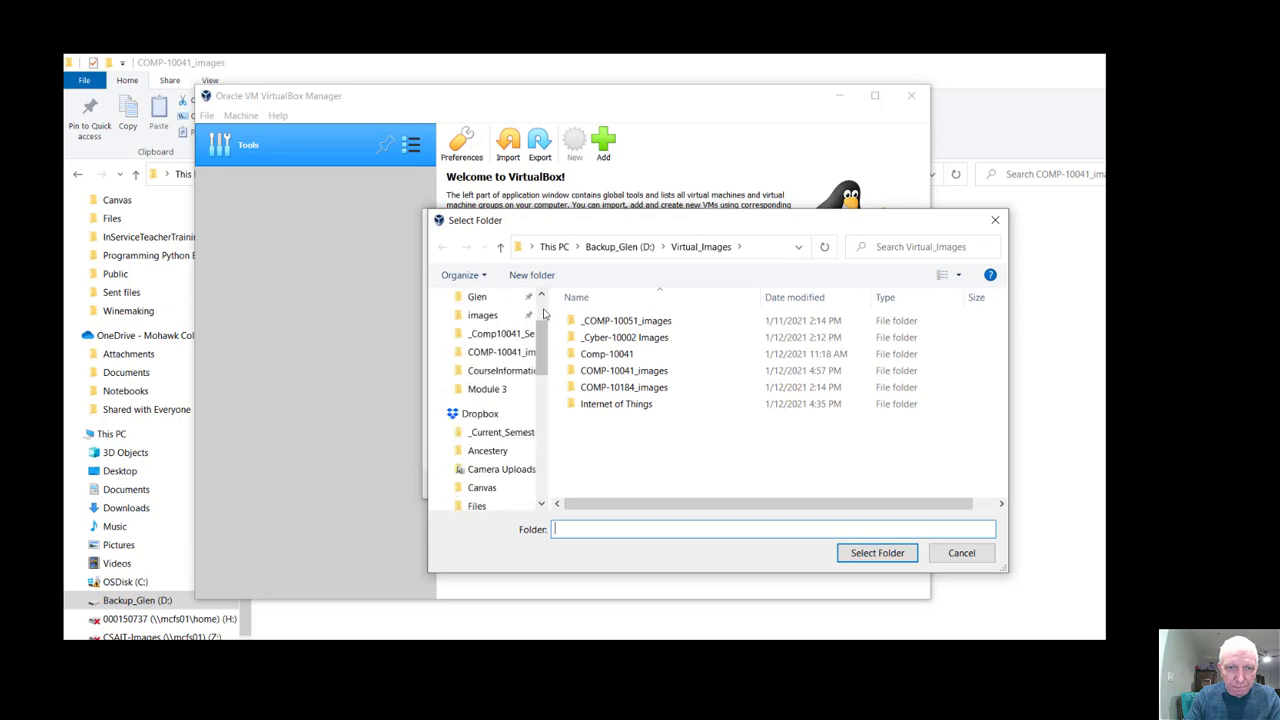
click(510, 298)
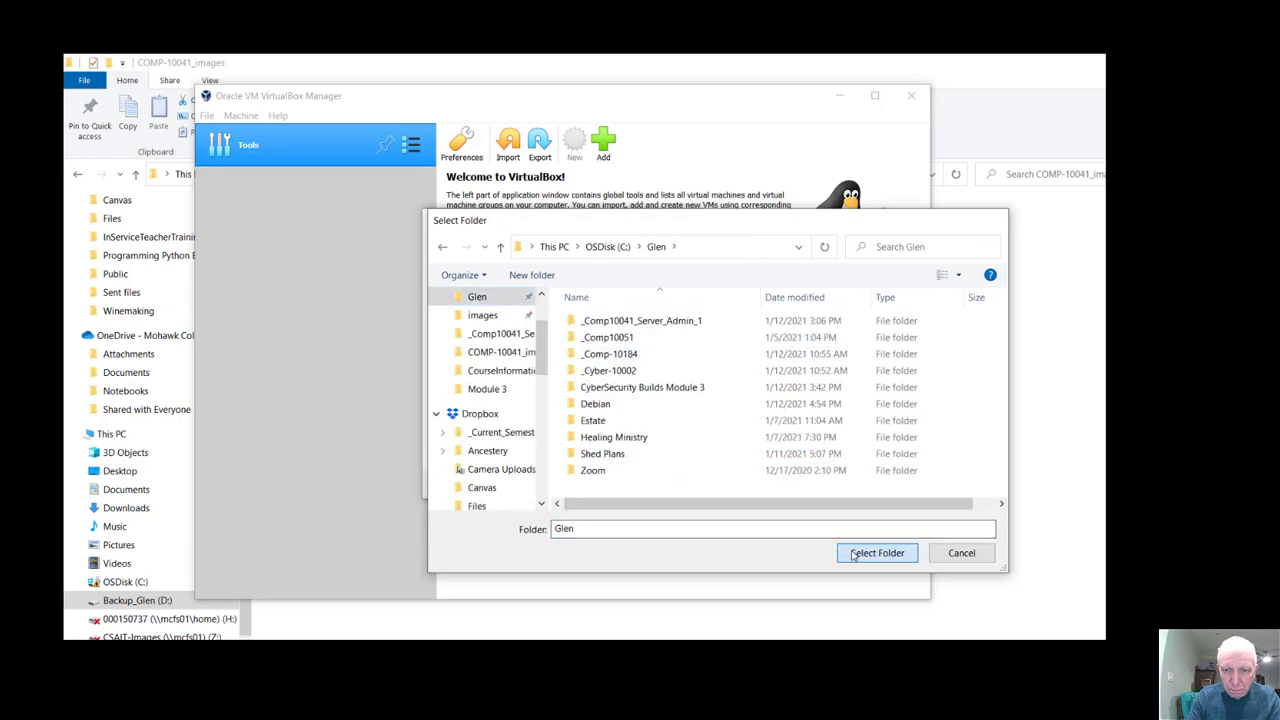
click(876, 553)
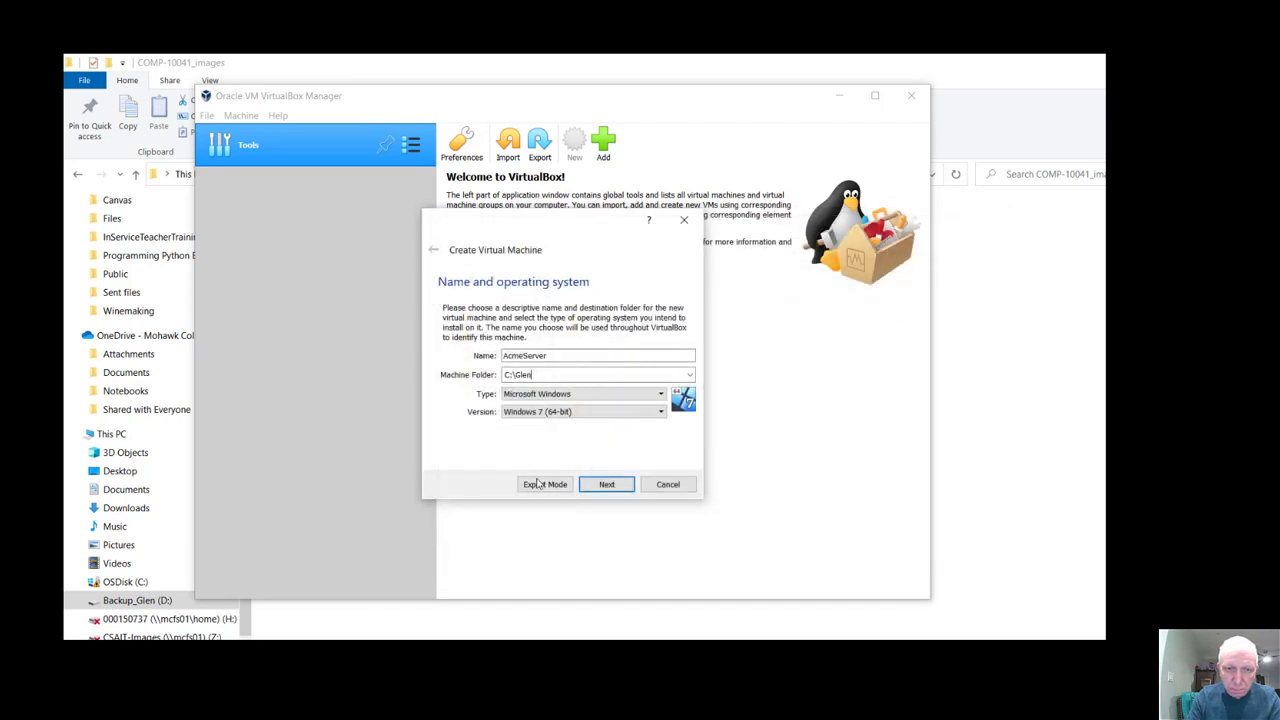
Step: Set the guest version to Windows 2019 (64-bit) and accept the memory size of 2048 MB
click(543, 414)
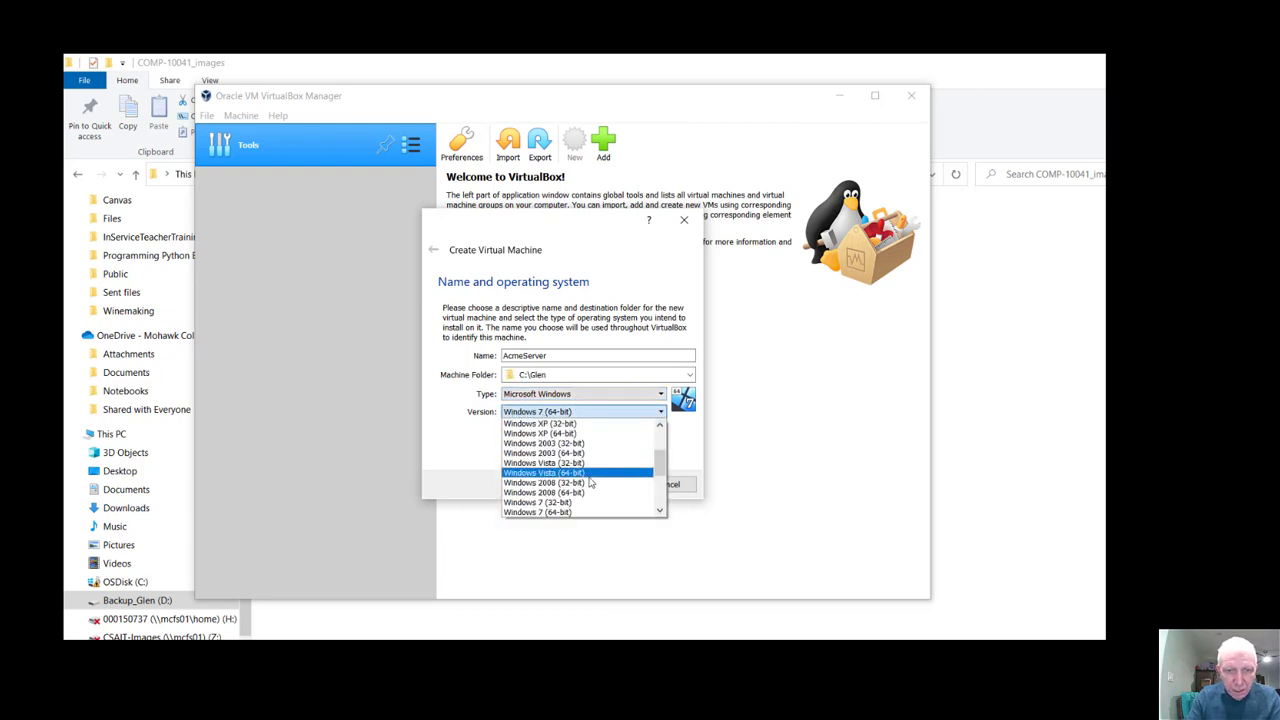
scroll(590, 483, down, 4)
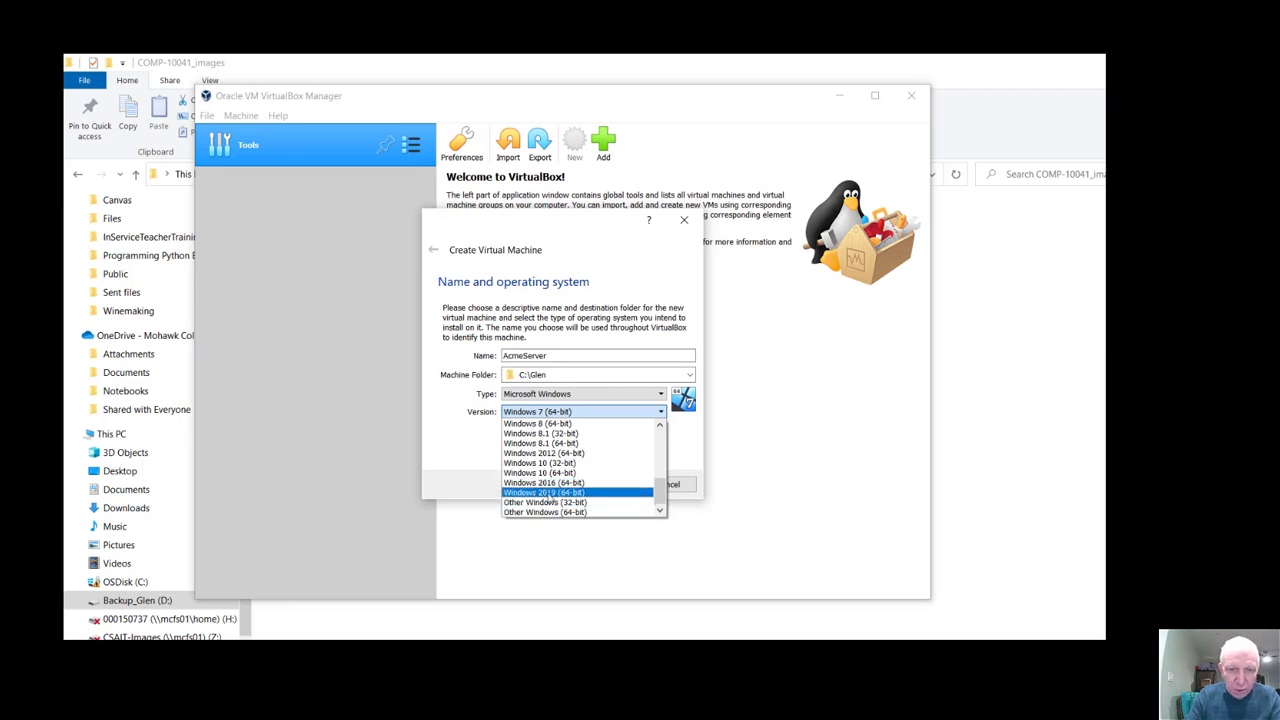
click(557, 493)
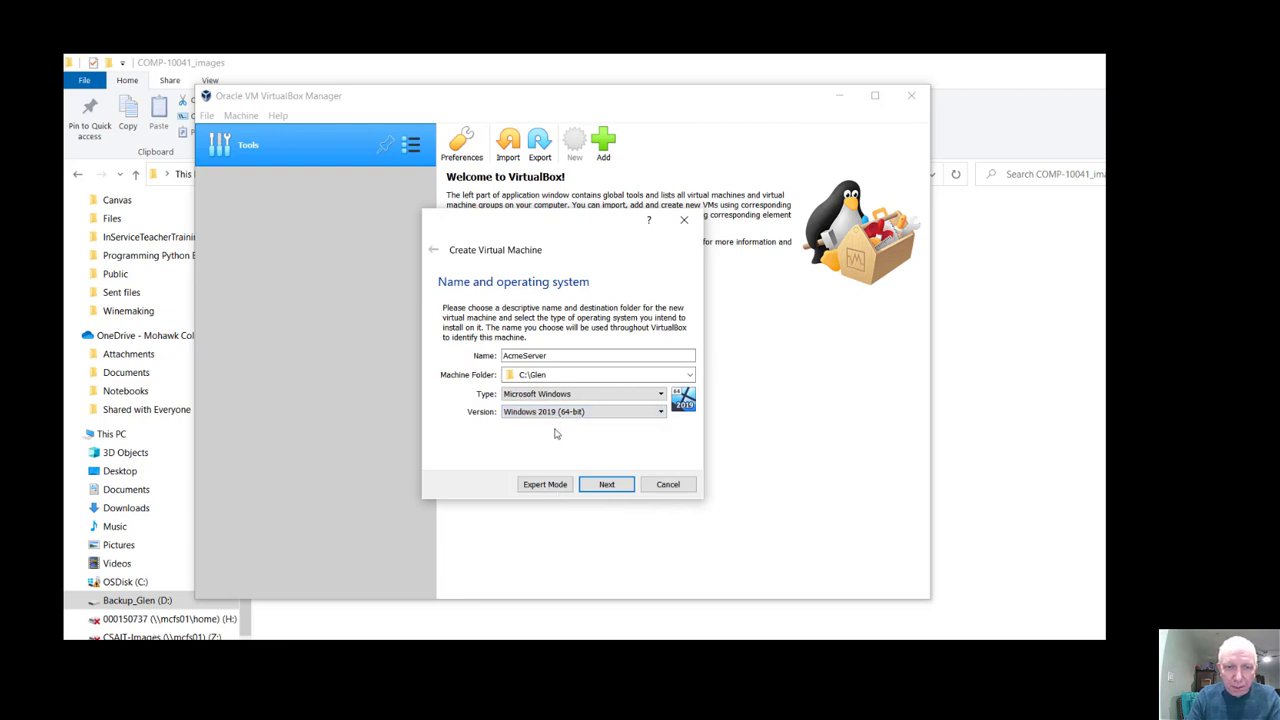
click(606, 485)
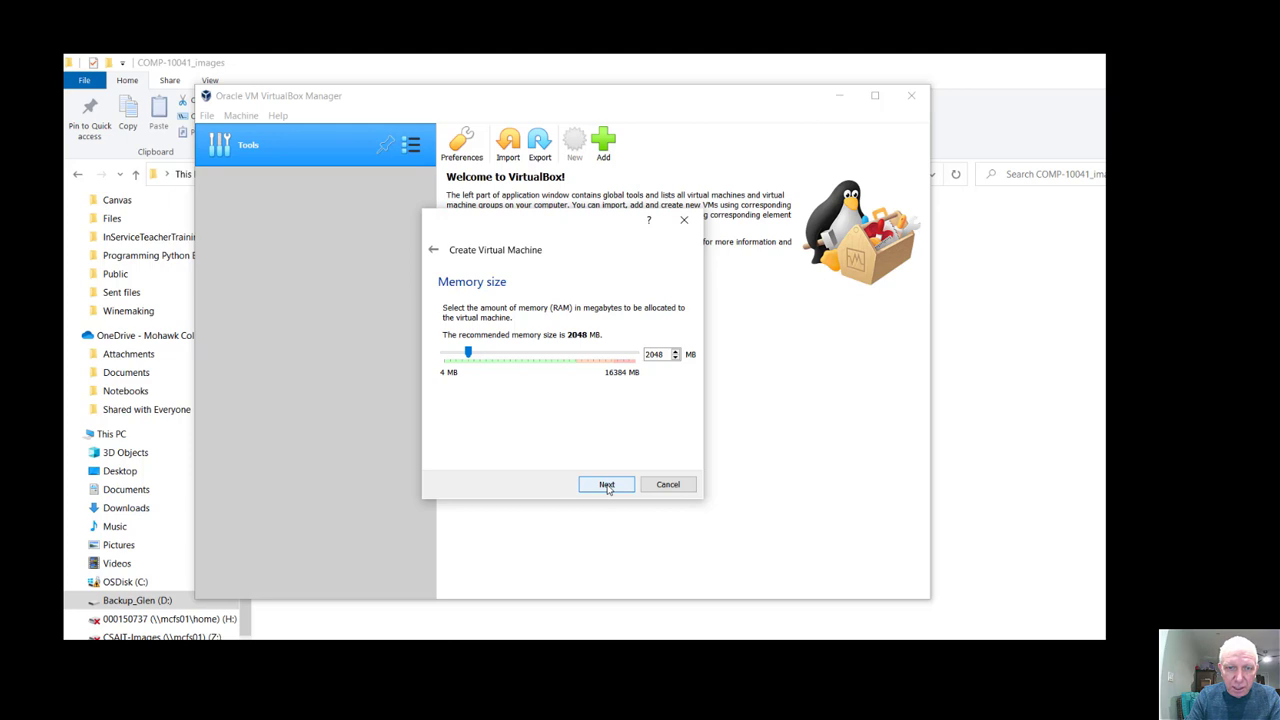
click(606, 485)
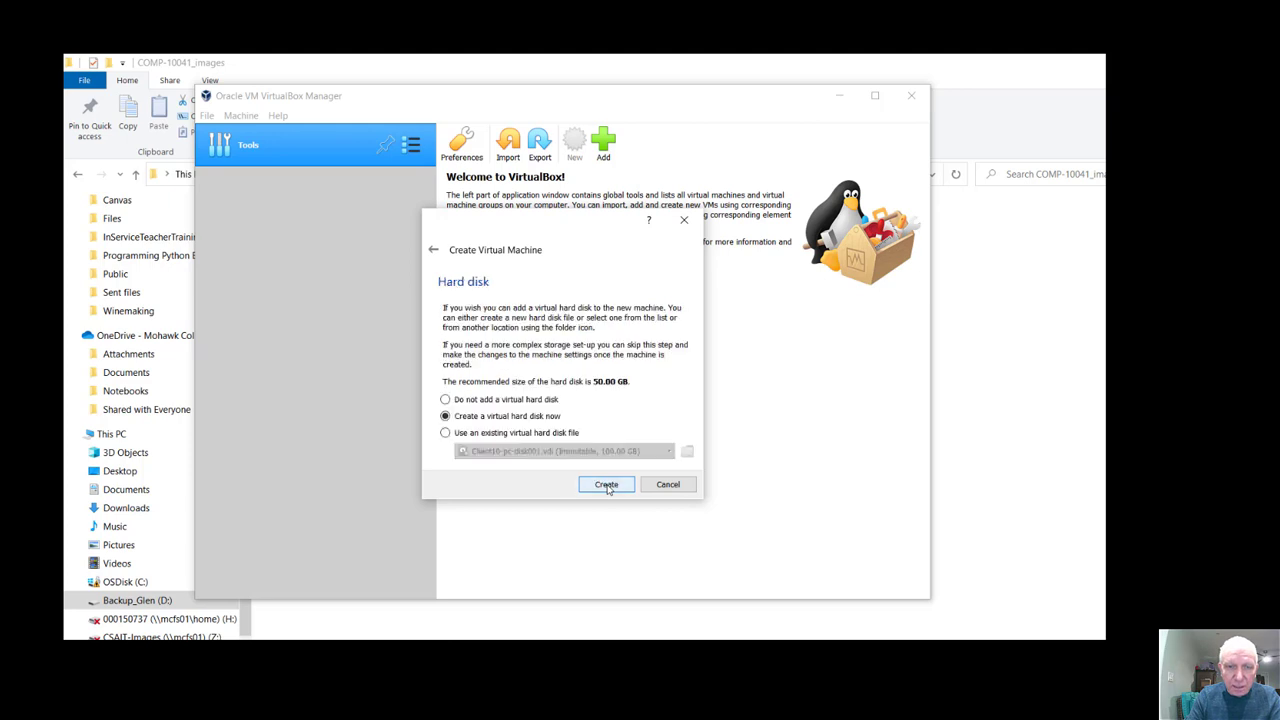
Step: Use an existing virtual hard disk and add AcmeCoreDC20191-disk001.vmdk from Virtual_Images\COMP-10041_images\AcmeCoreDC20191_ova on drive D to the disk list
click(485, 436)
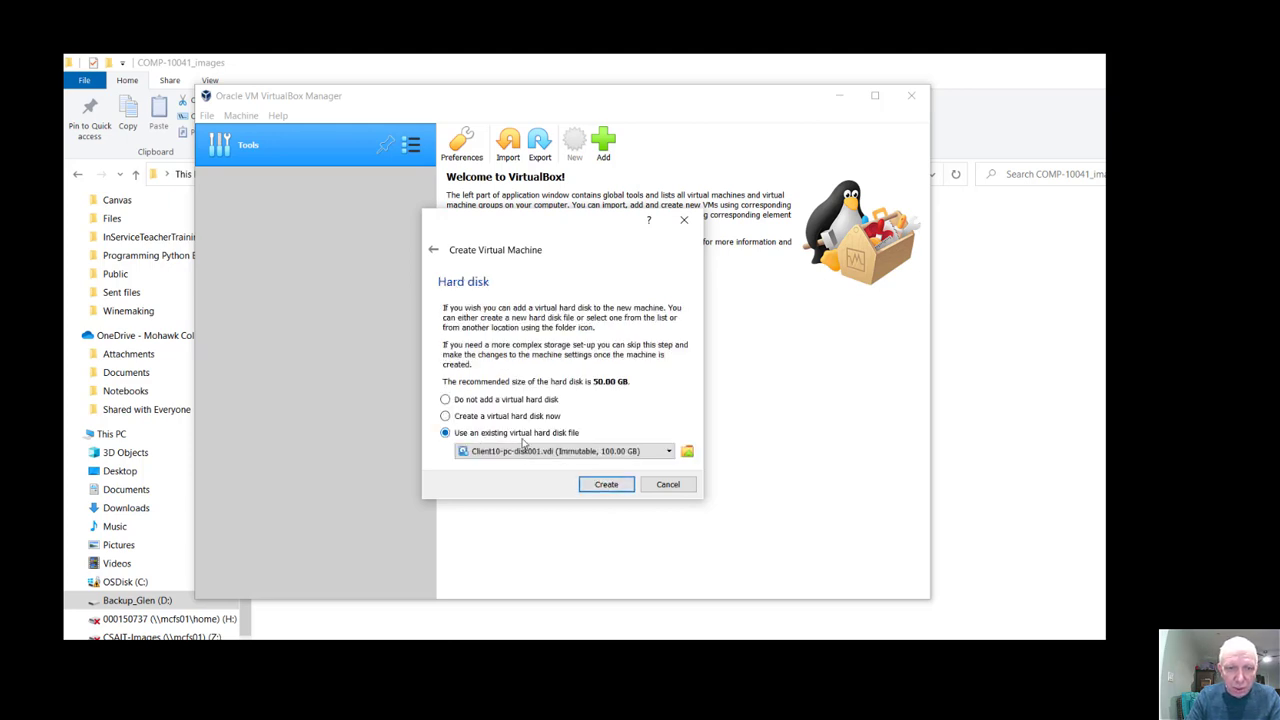
click(687, 451)
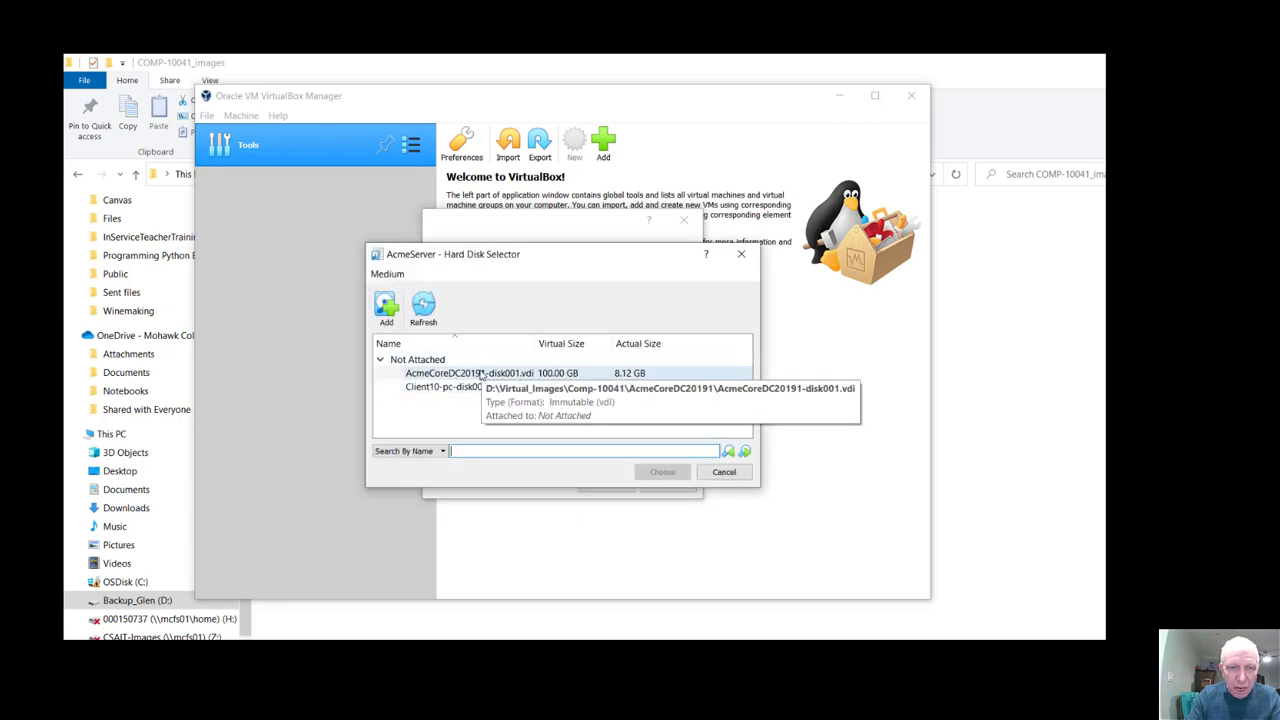
click(386, 308)
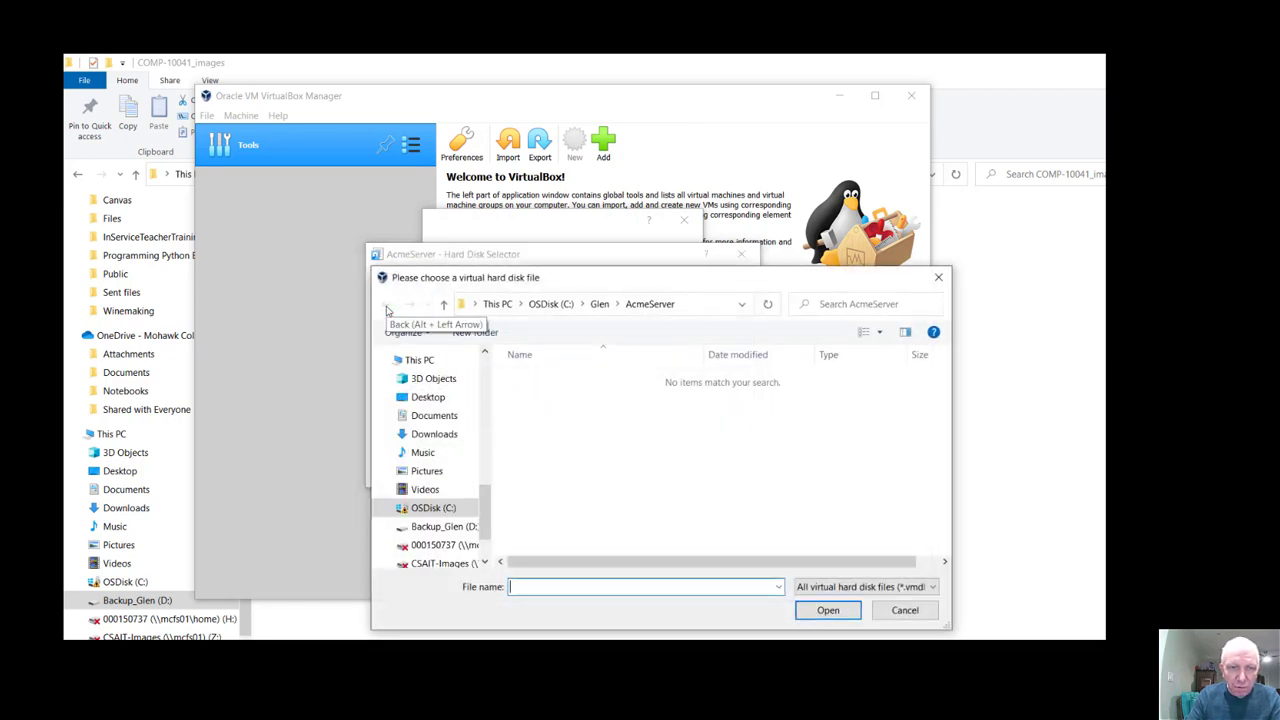
click(447, 529)
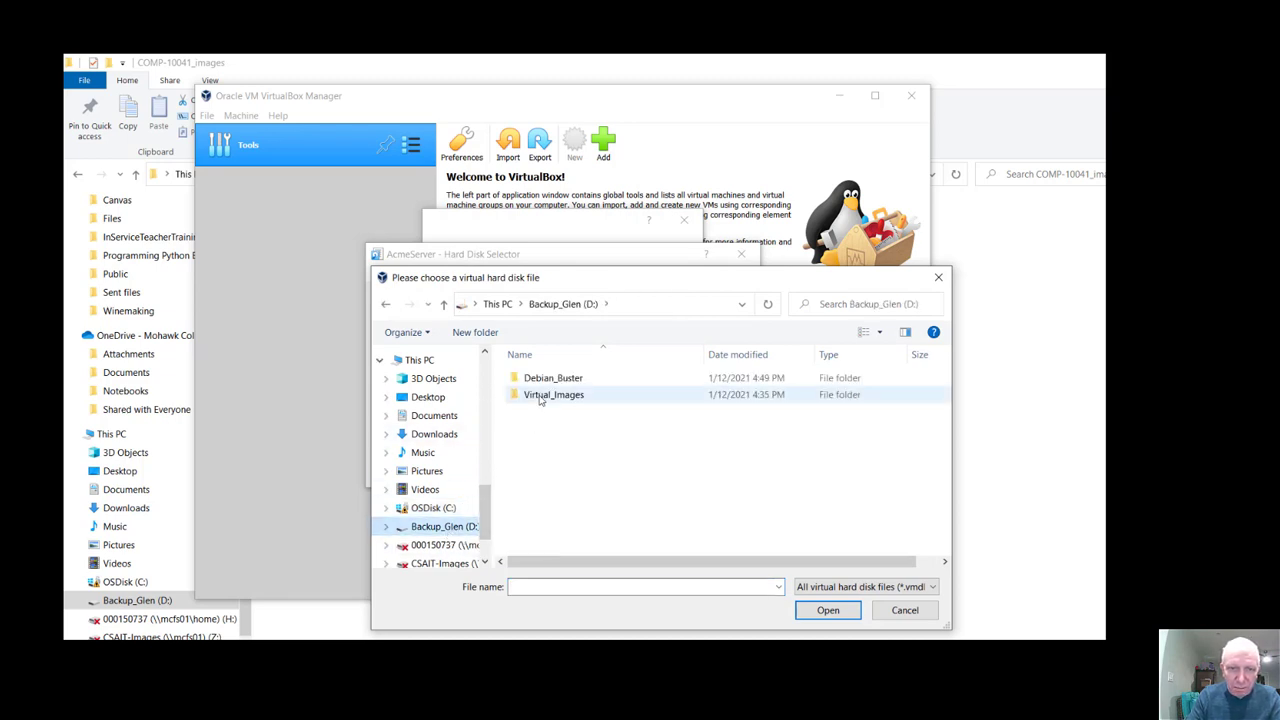
double_click(540, 399)
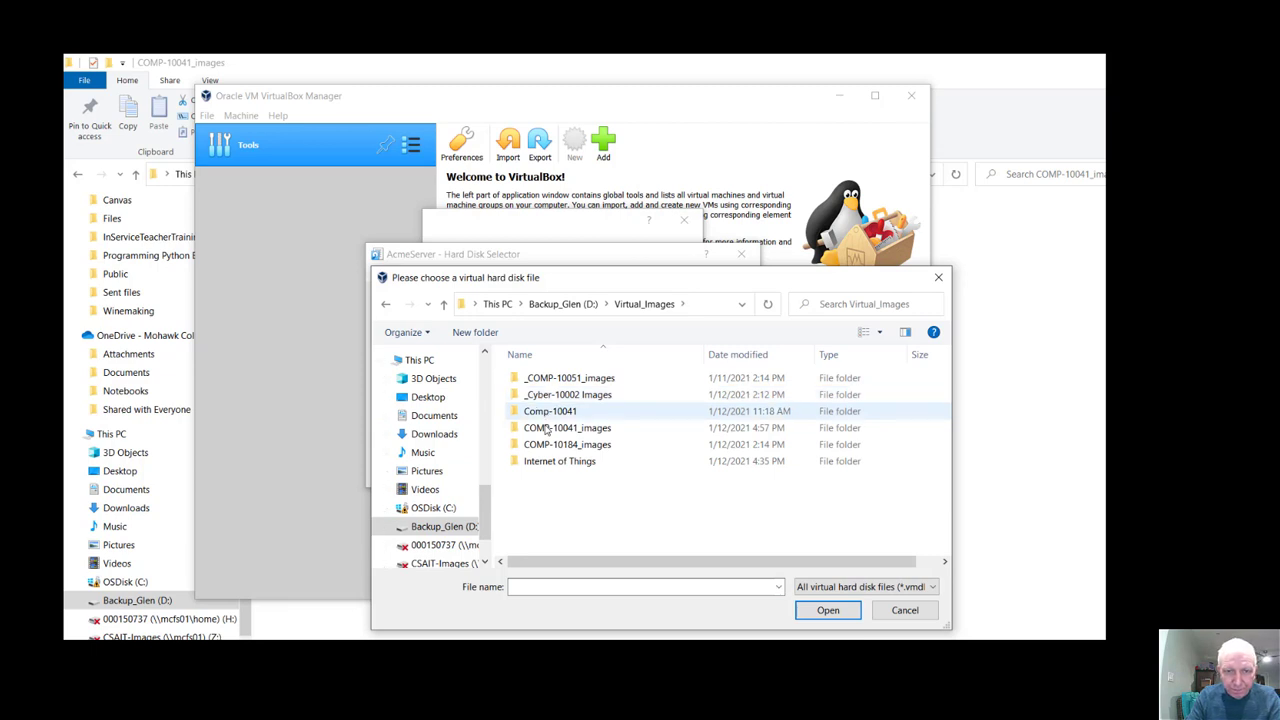
double_click(546, 428)
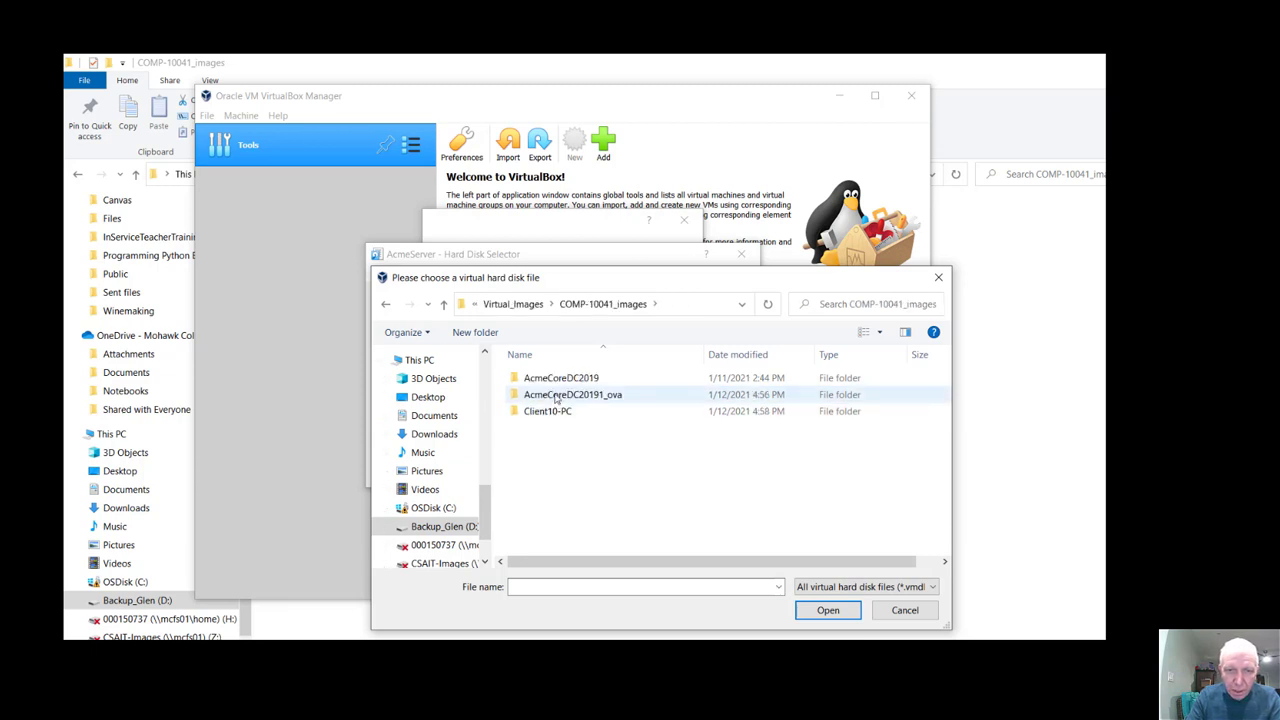
double_click(556, 395)
click(565, 384)
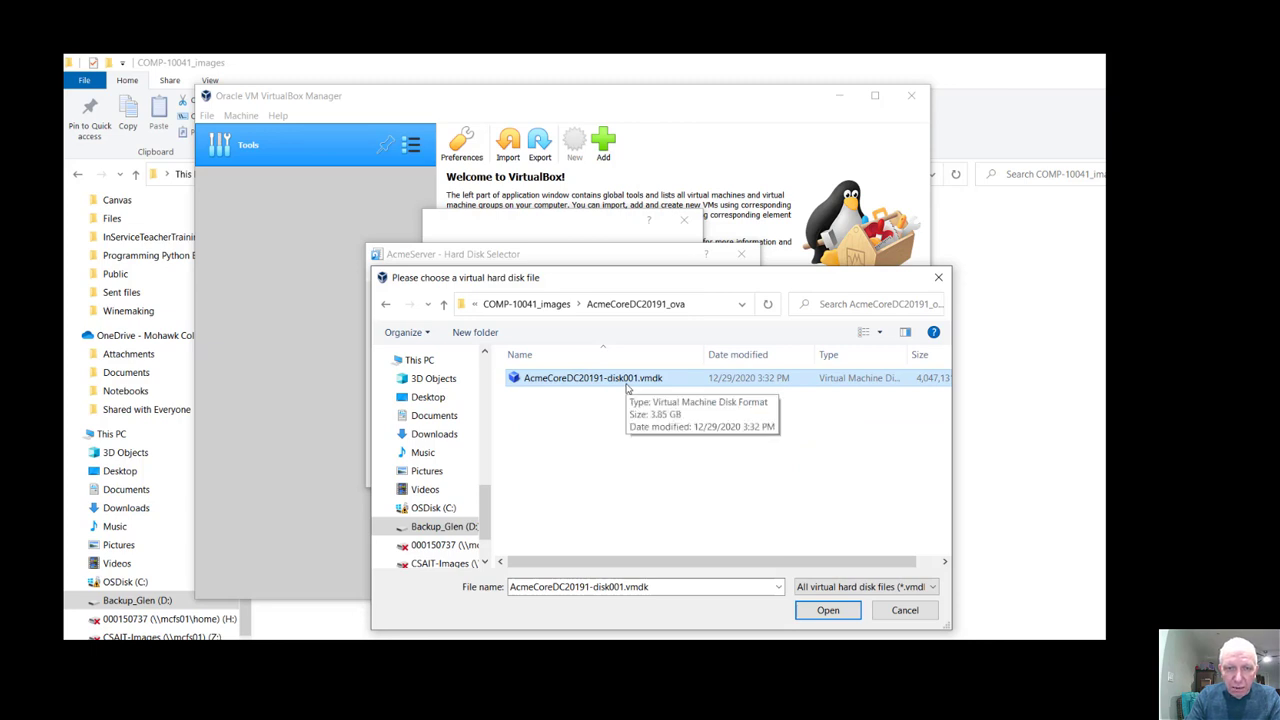
click(832, 610)
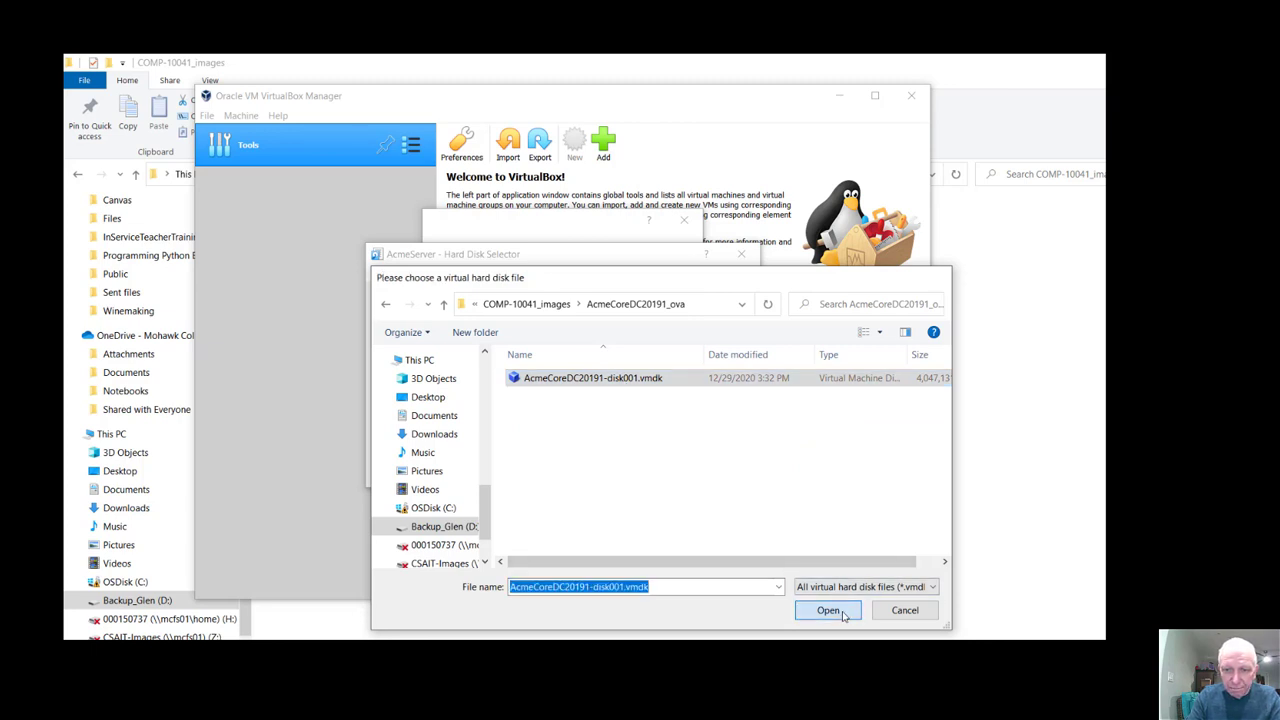
Step: Choose AcmeCoreDC20191-disk001.vmdk as AcmeServer's hard disk and create the machine
click(475, 388)
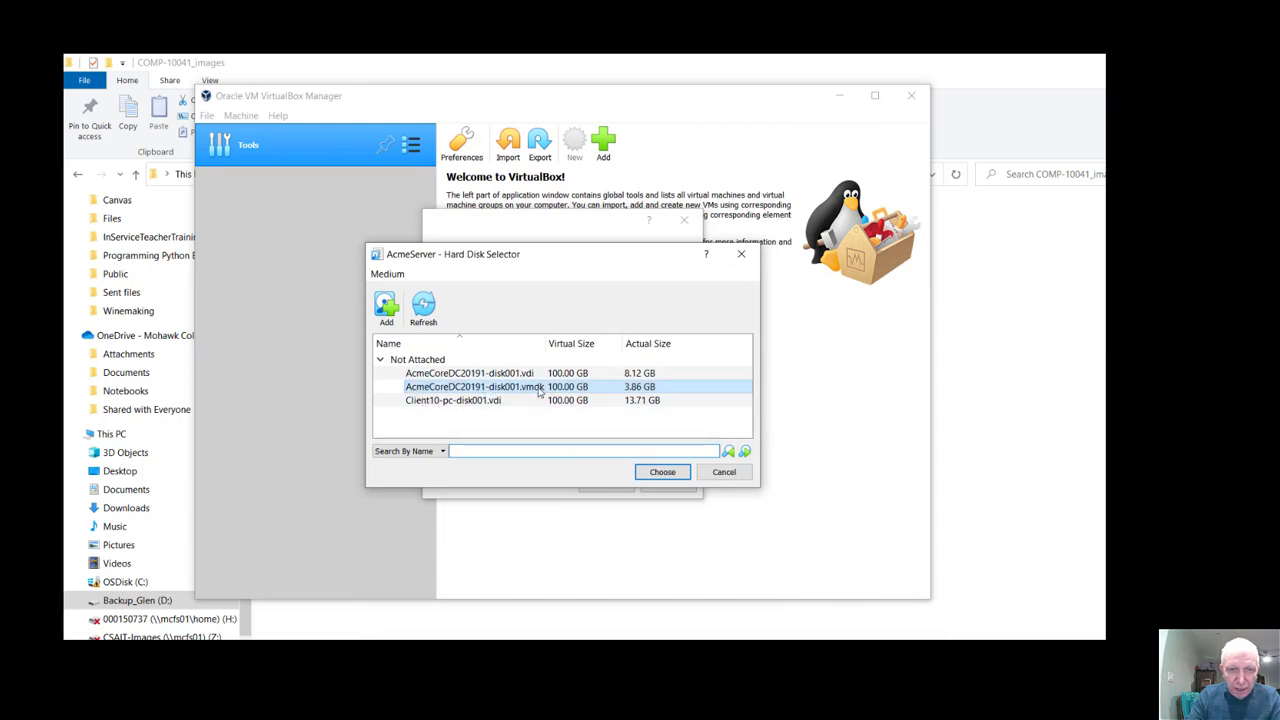
click(662, 473)
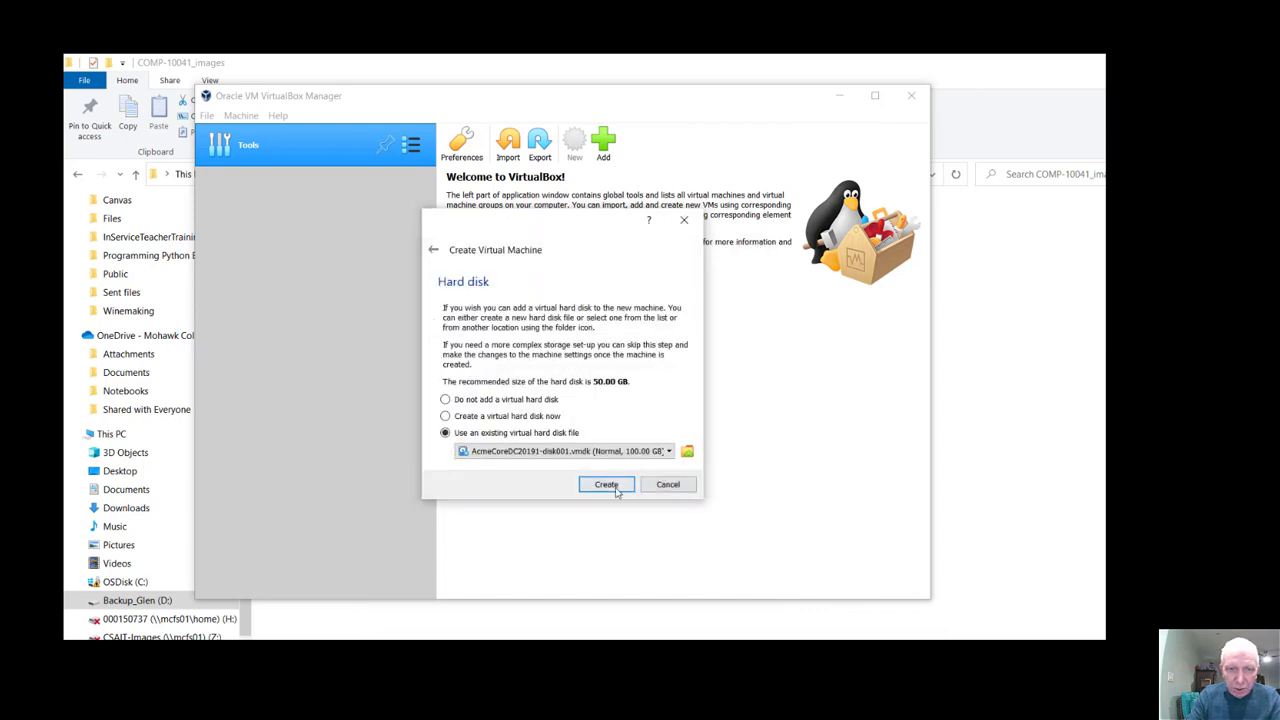
click(607, 485)
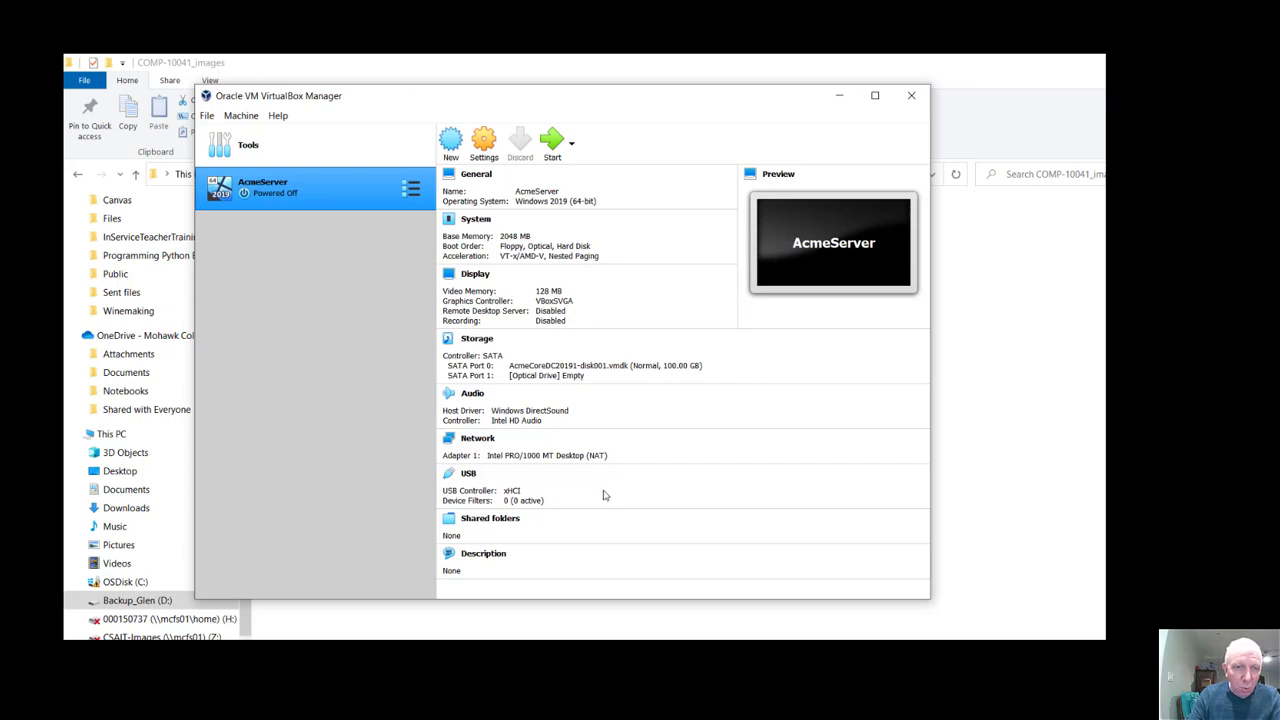
Step: Try Host-only Adapter for AcmeServer's network Adapter 1, then settle on Internal Network with the name intnet and save the settings
click(490, 440)
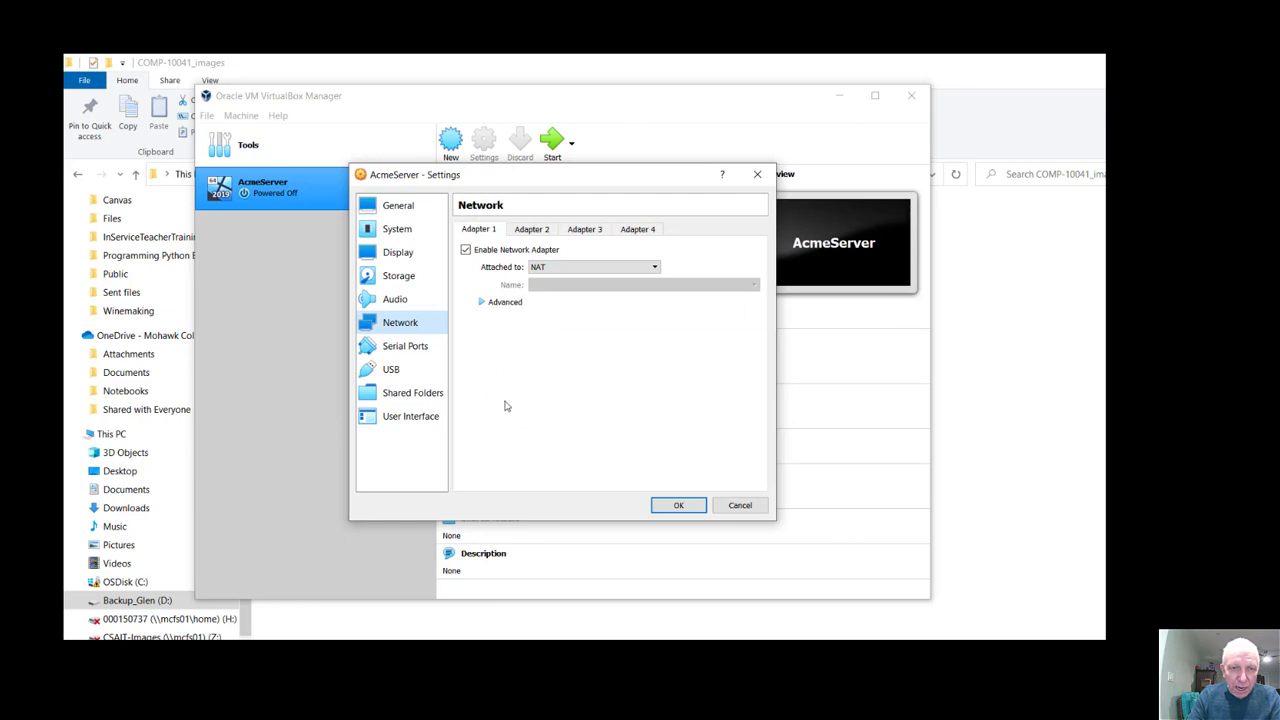
click(556, 268)
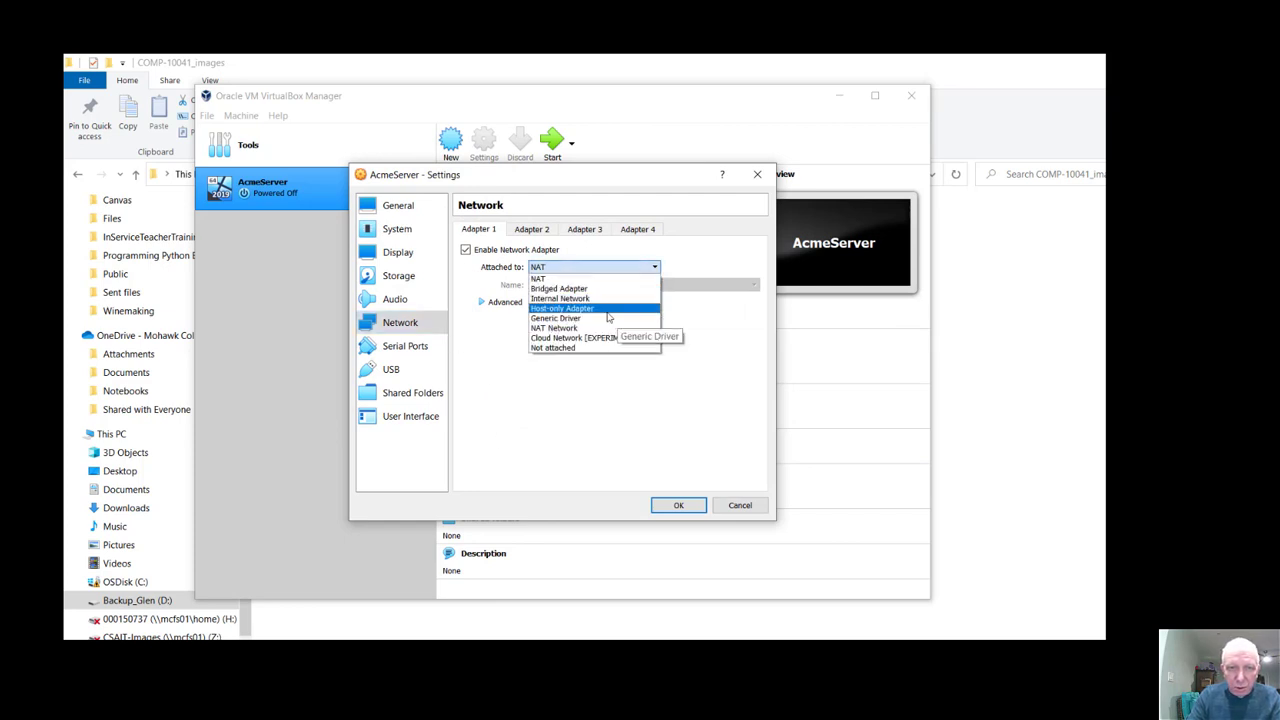
click(578, 309)
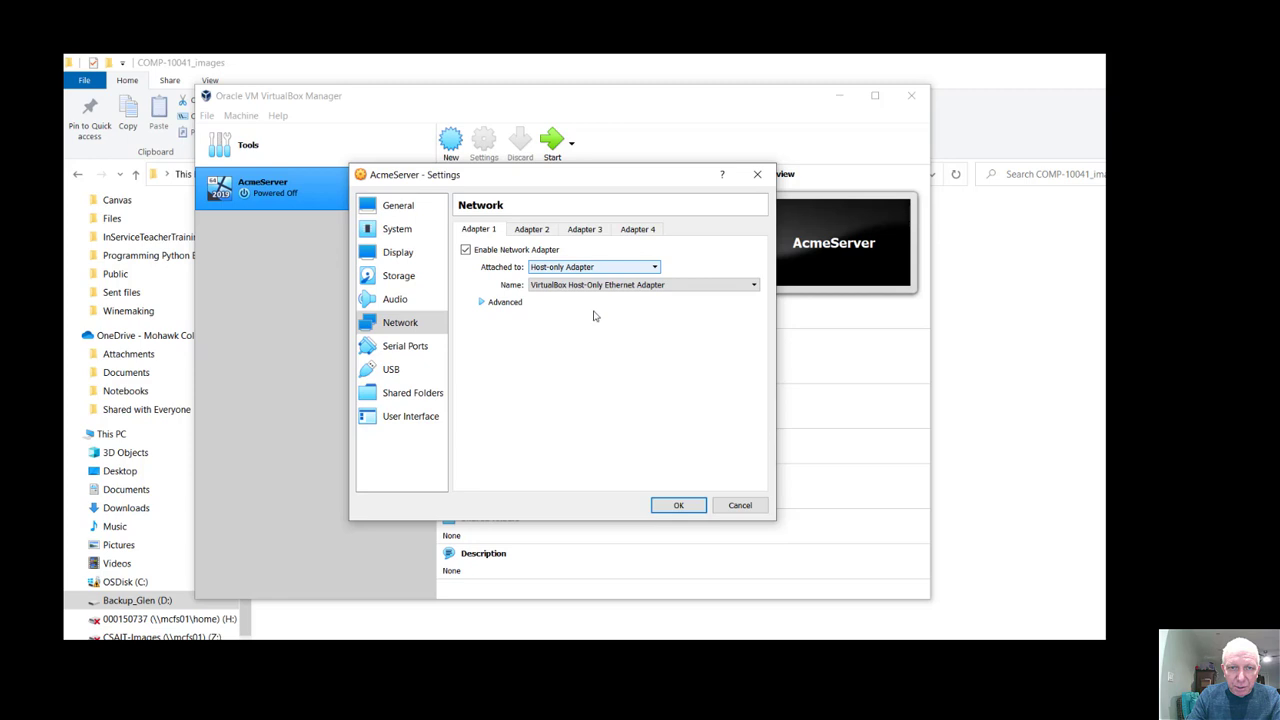
click(651, 267)
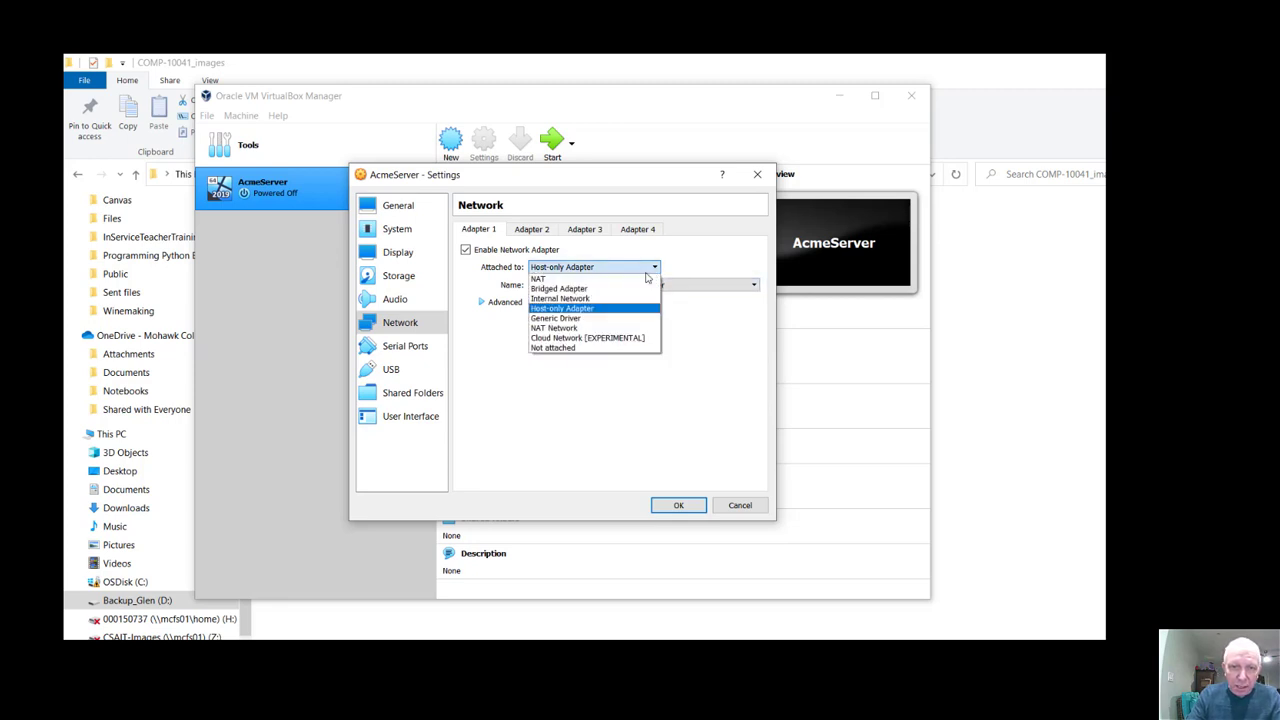
click(575, 299)
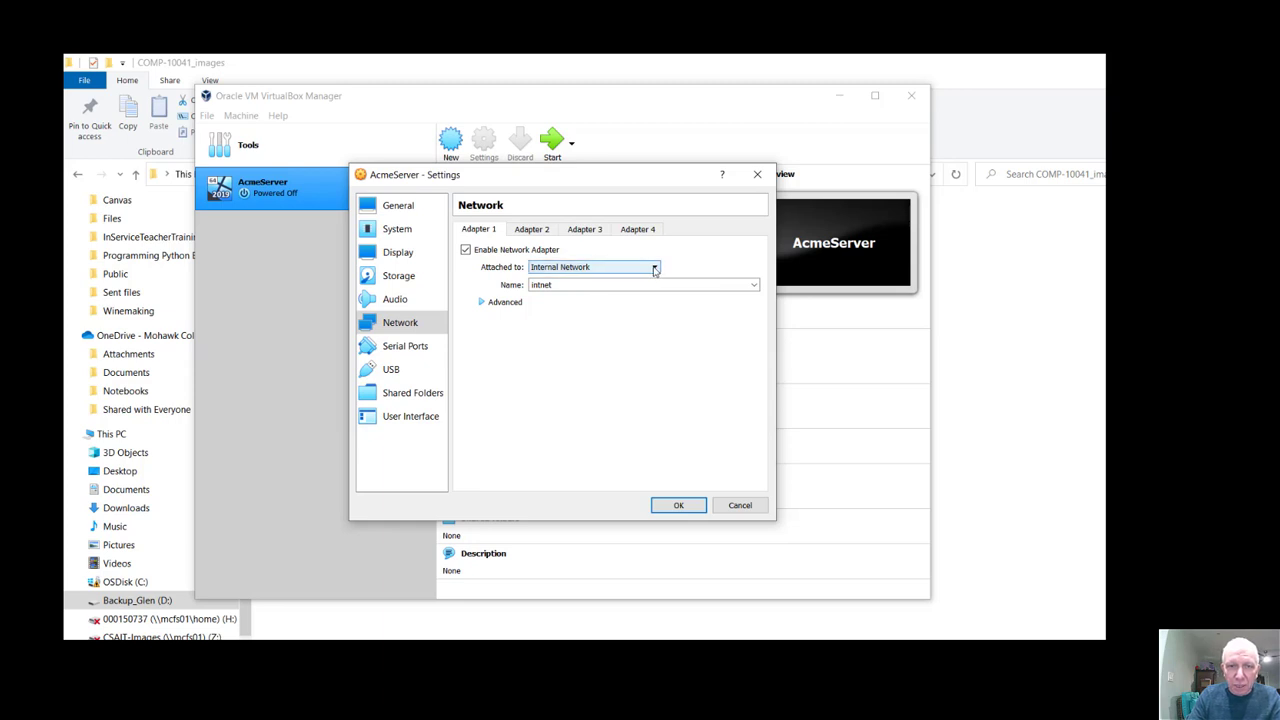
click(654, 268)
click(581, 309)
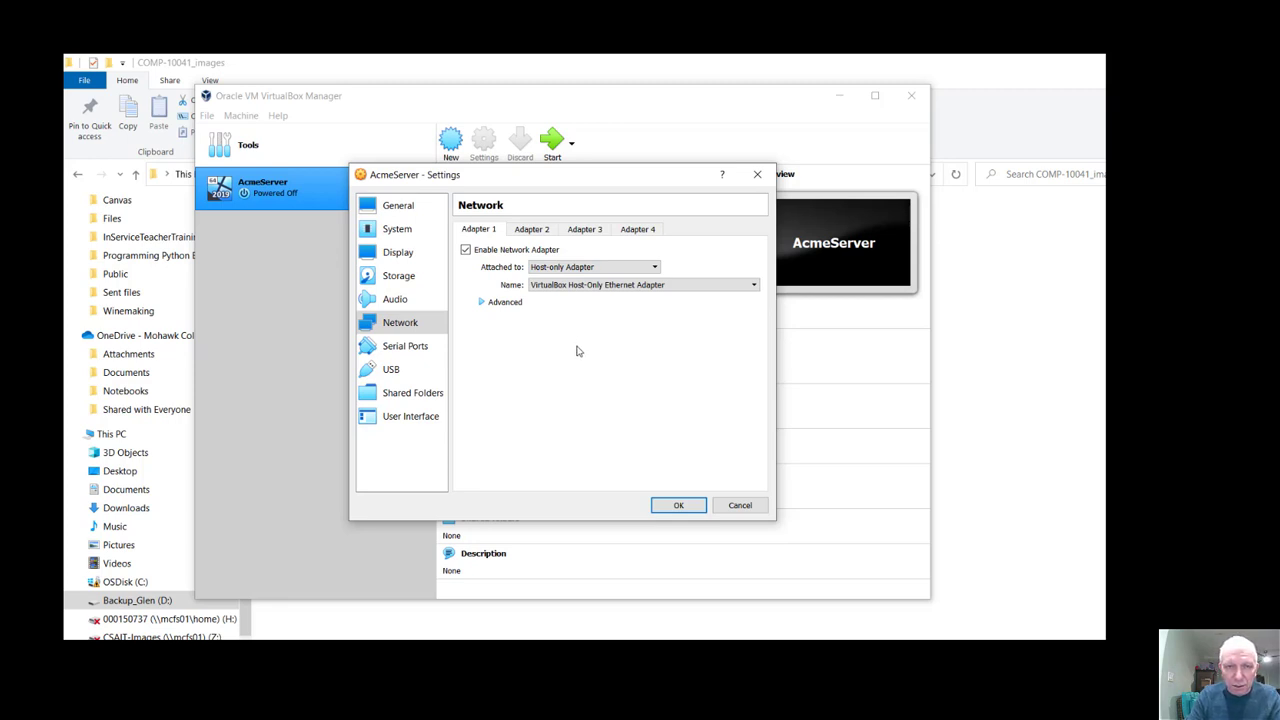
click(652, 268)
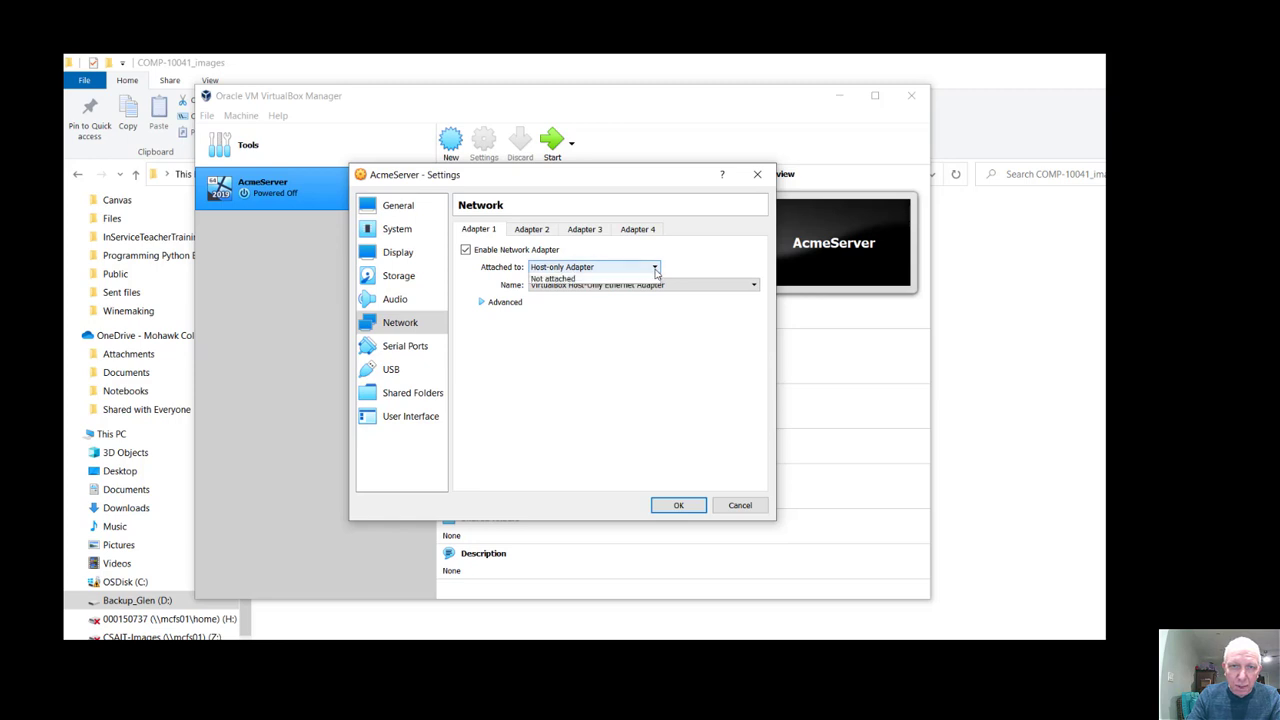
click(597, 301)
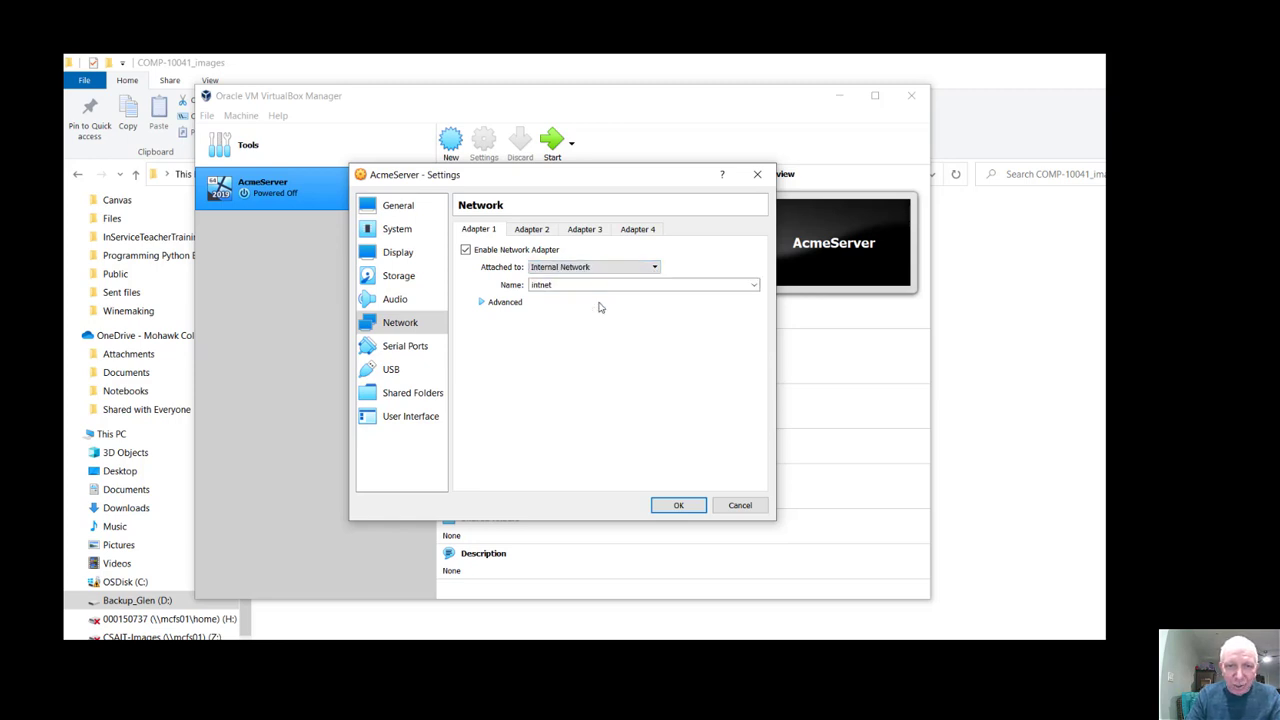
click(677, 506)
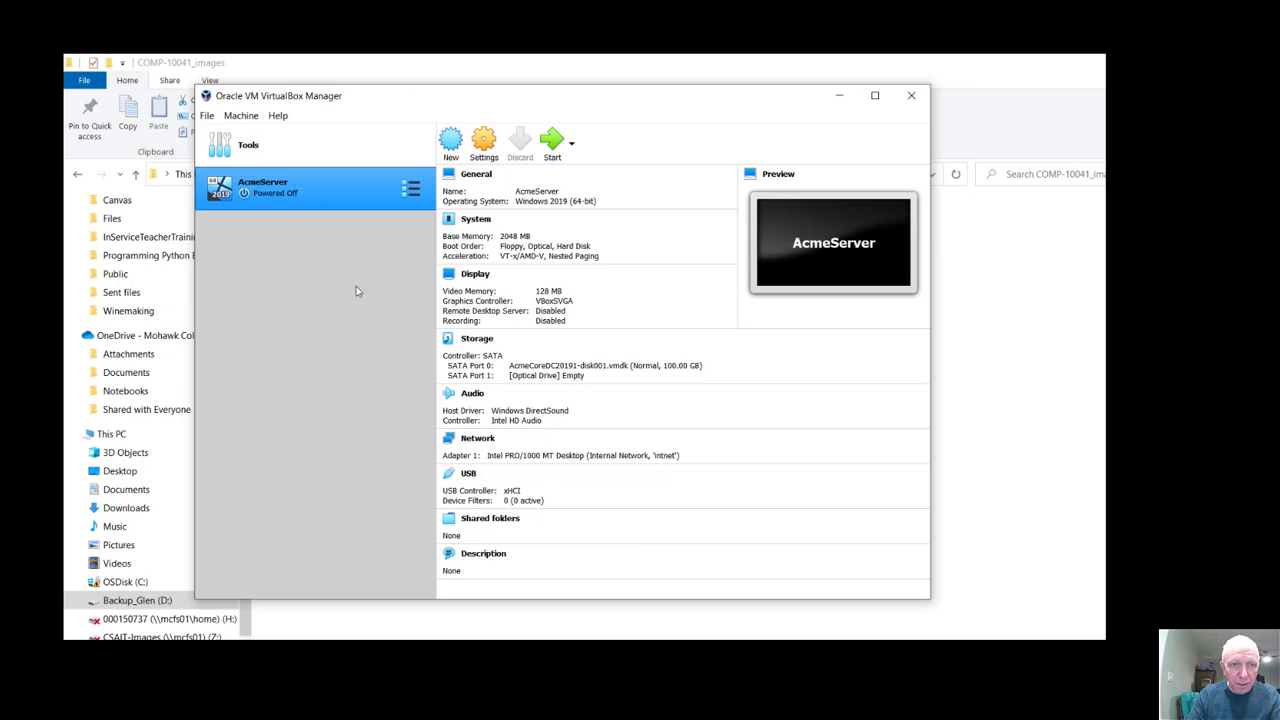
Step: Set up a new virtual machine named Client10 in D:\Virtual_Images with version Windows 10 (64-bit) and accept the memory size of 2048 MB
click(451, 145)
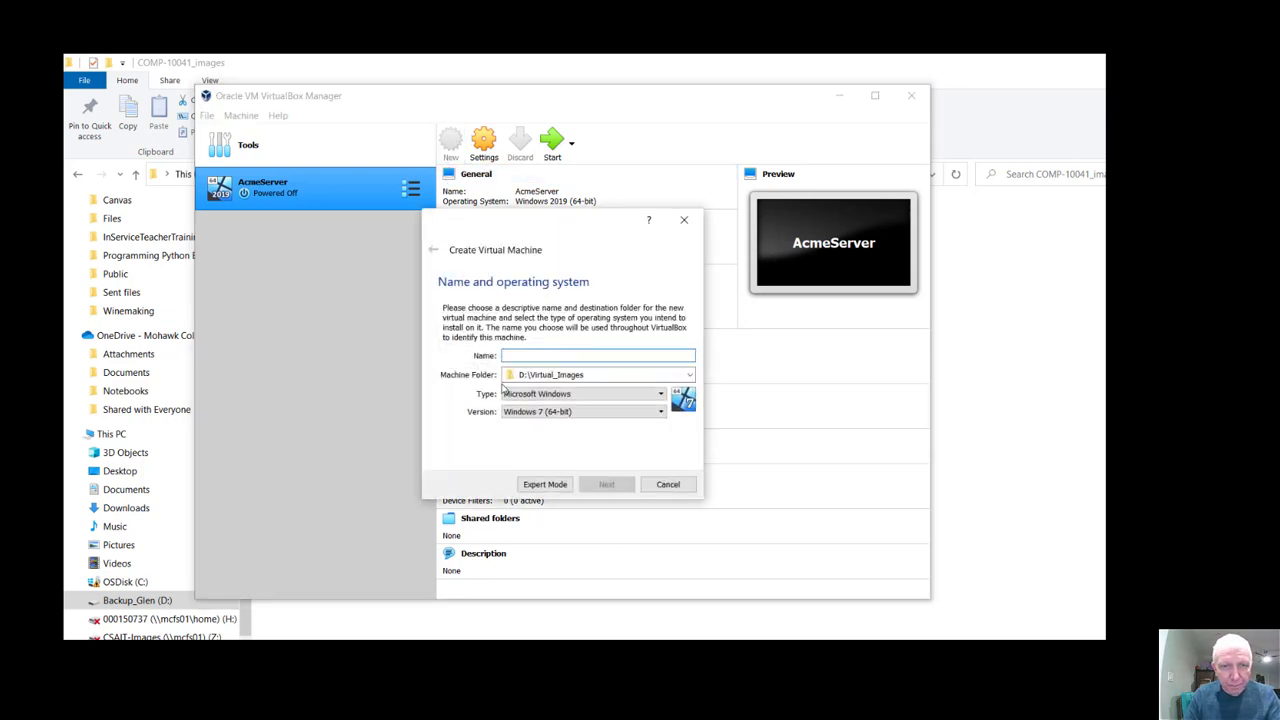
text(Cli)
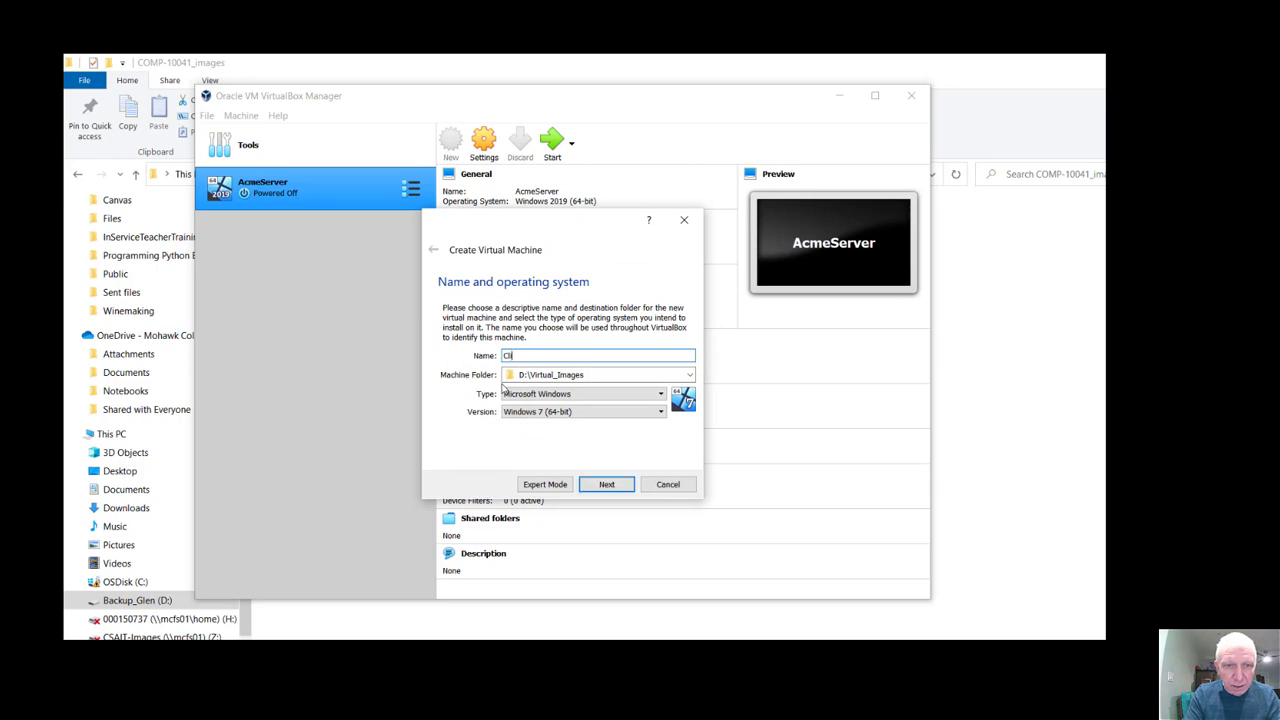
text(ent10)
click(545, 412)
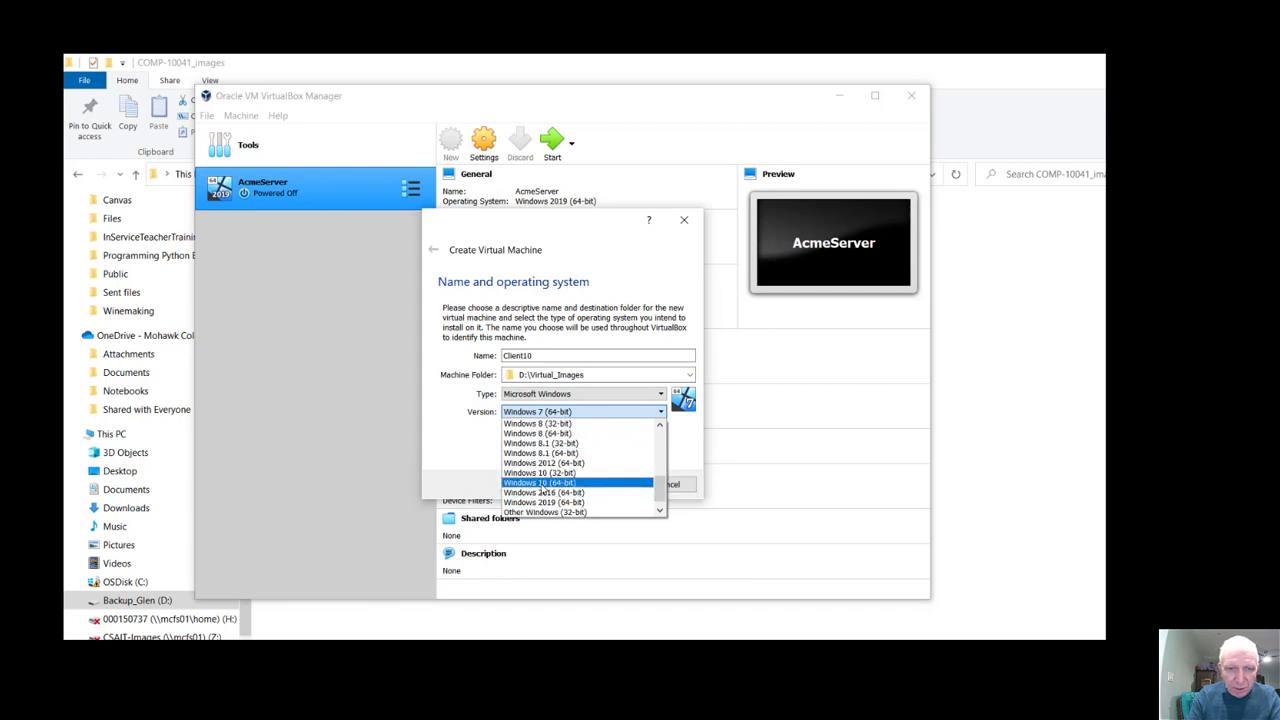
click(541, 486)
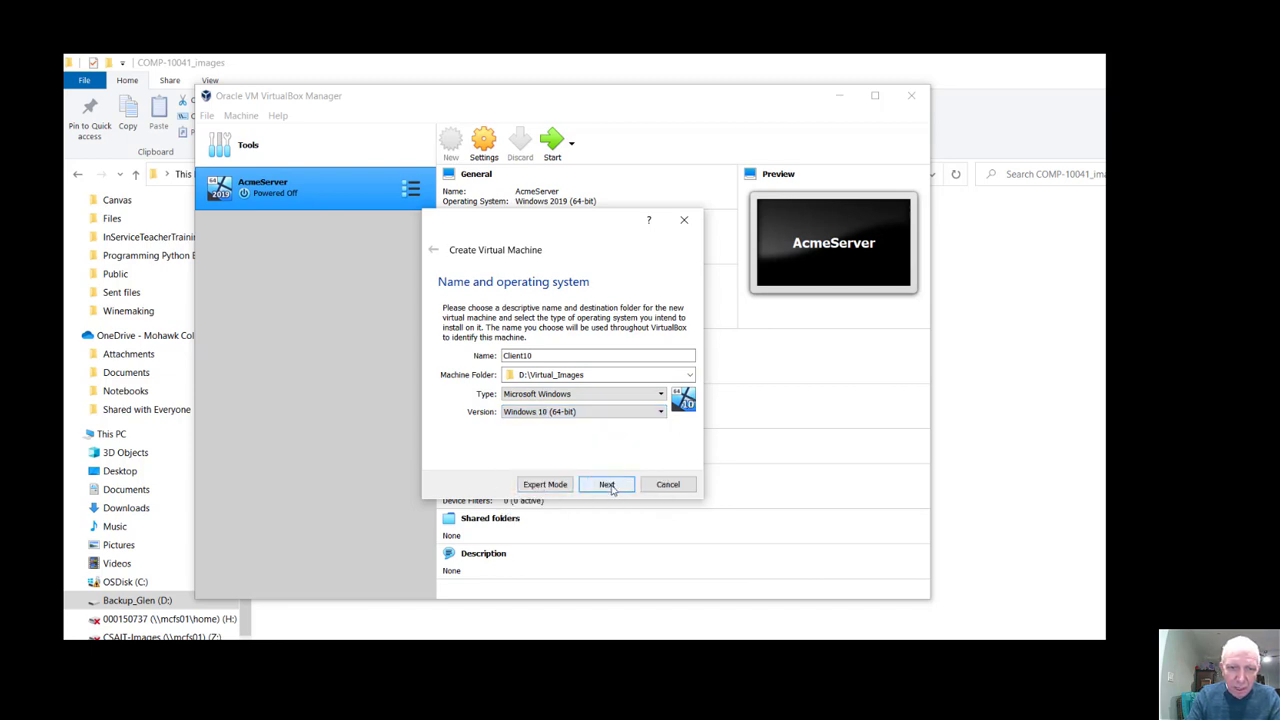
click(606, 484)
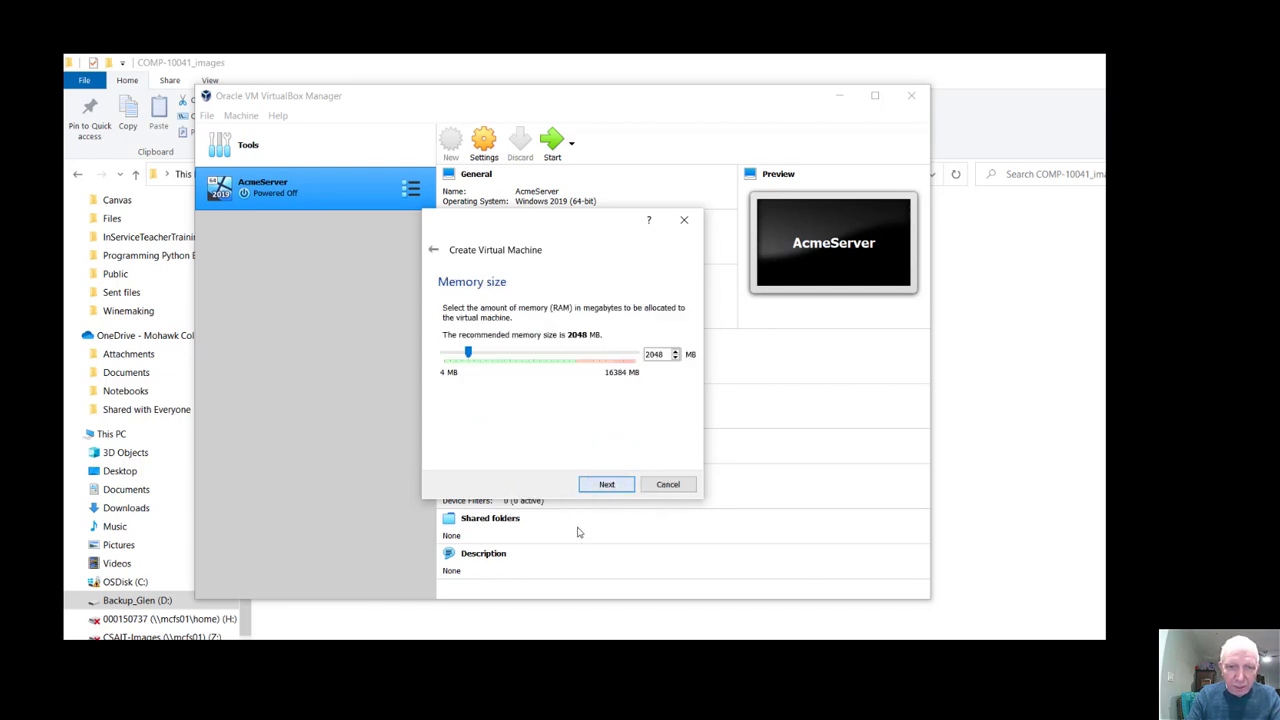
click(614, 488)
Step: Add Client10-pc-disk001.vmdk from Virtual_Images\COMP-10041_images\Client10-PC on drive D, use it as Client10's existing hard disk, and create the machine
click(505, 435)
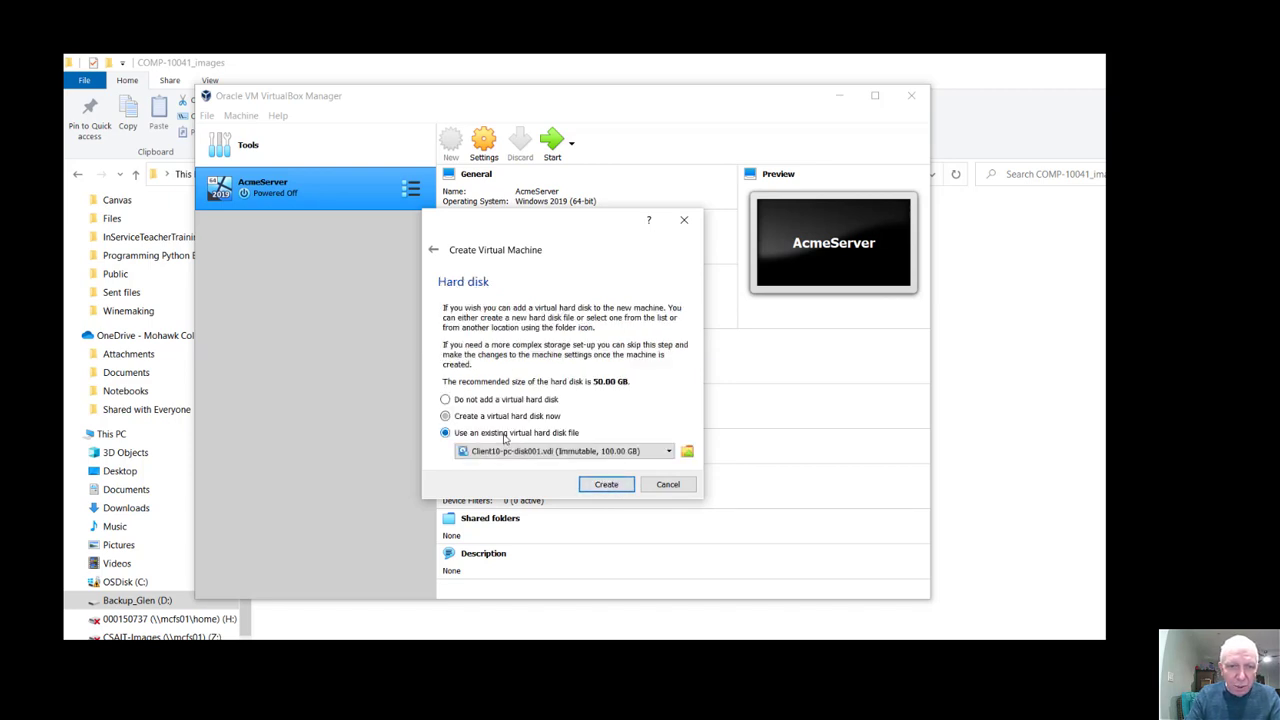
click(687, 453)
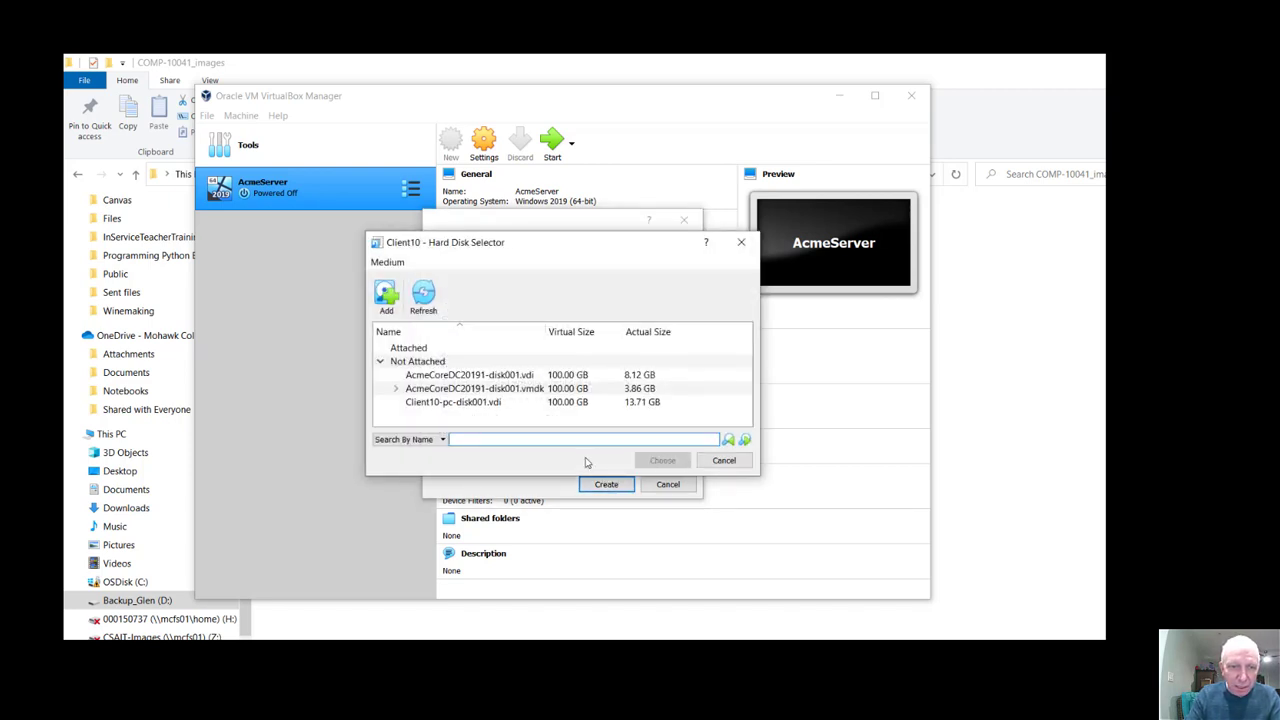
click(387, 300)
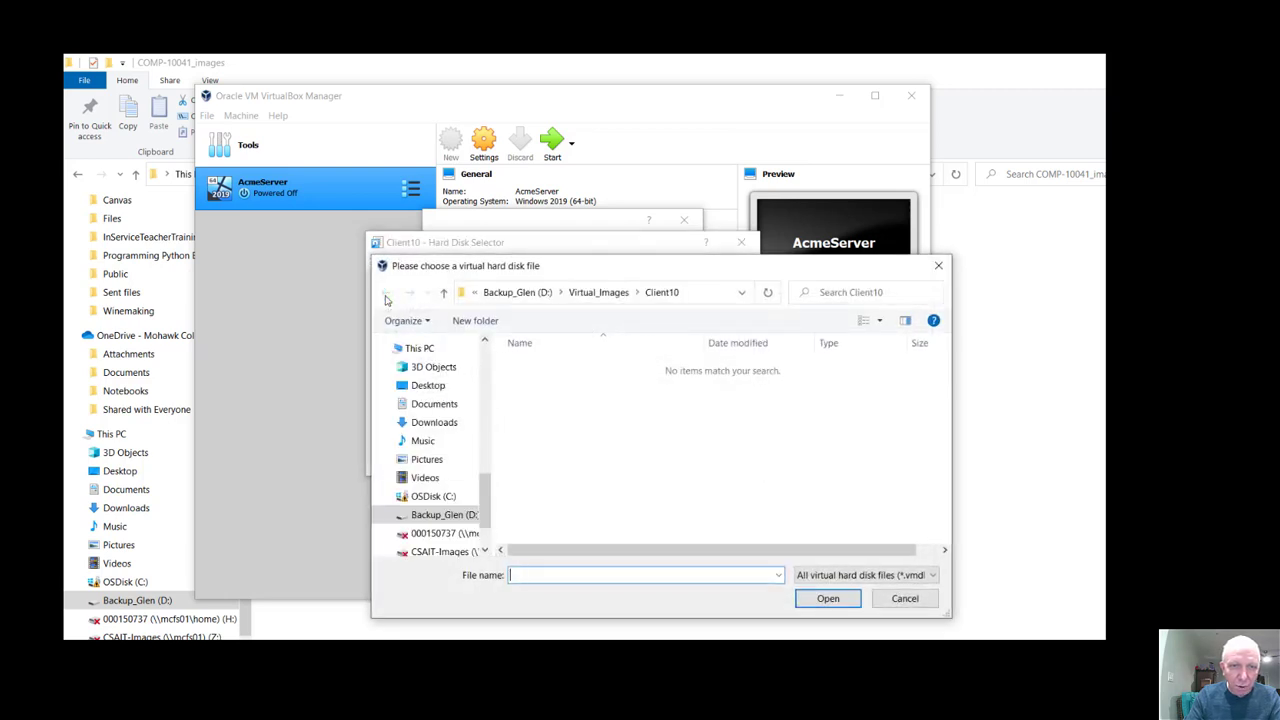
click(583, 294)
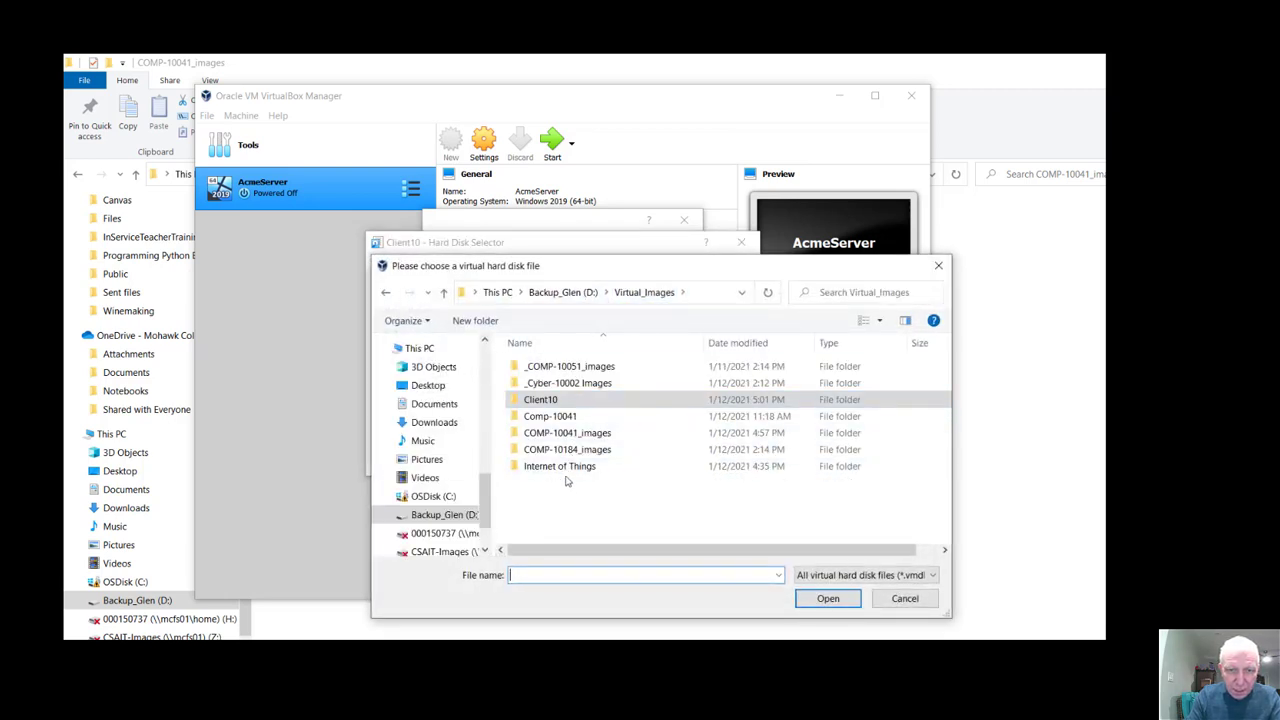
double_click(581, 436)
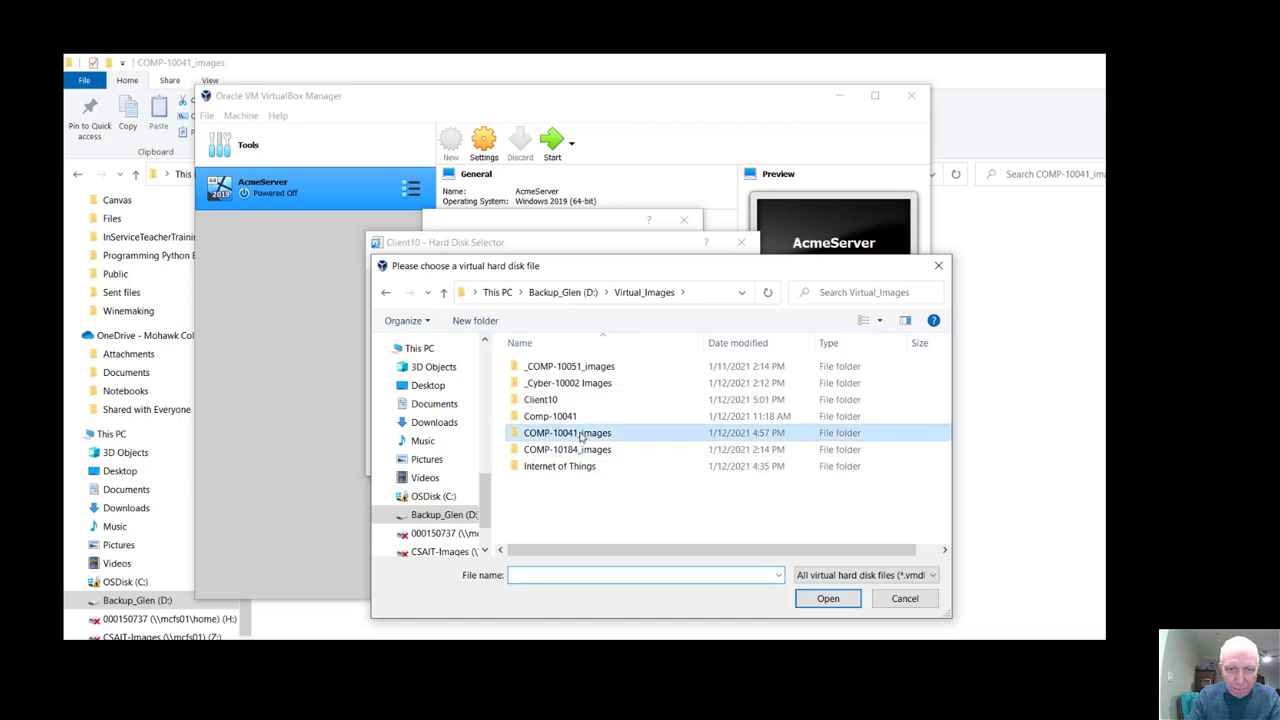
double_click(553, 401)
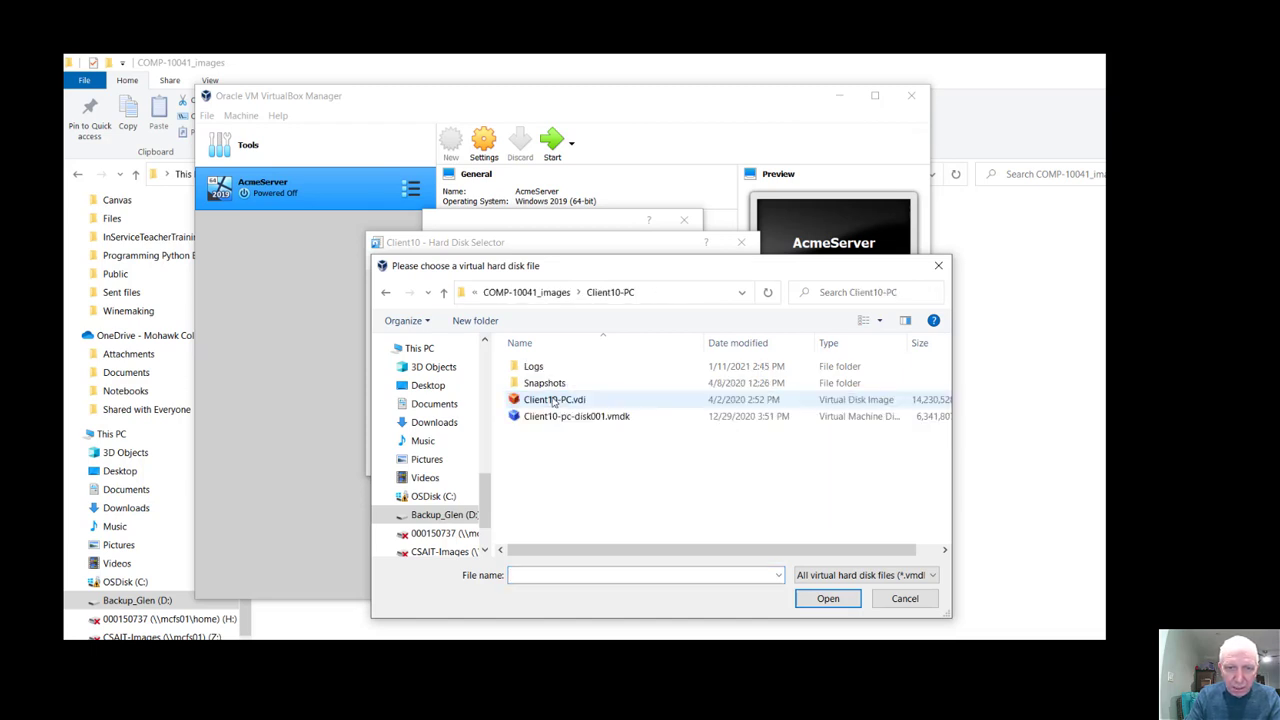
click(570, 416)
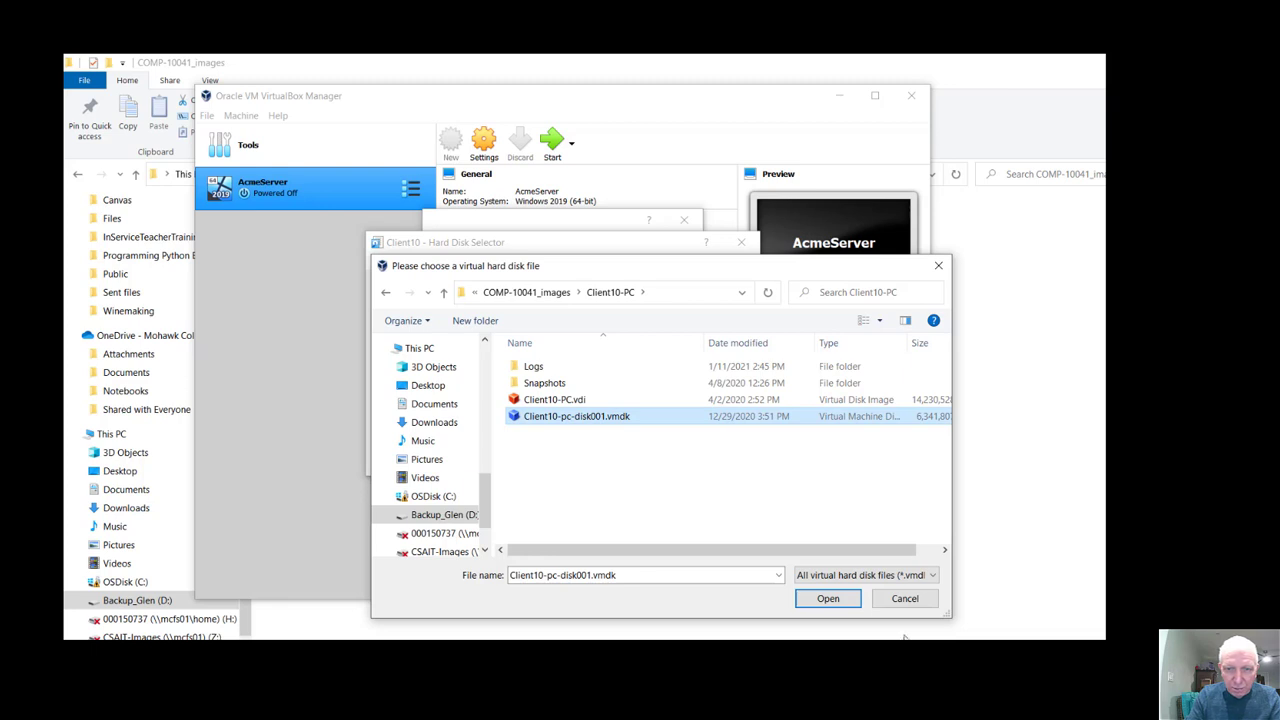
click(830, 599)
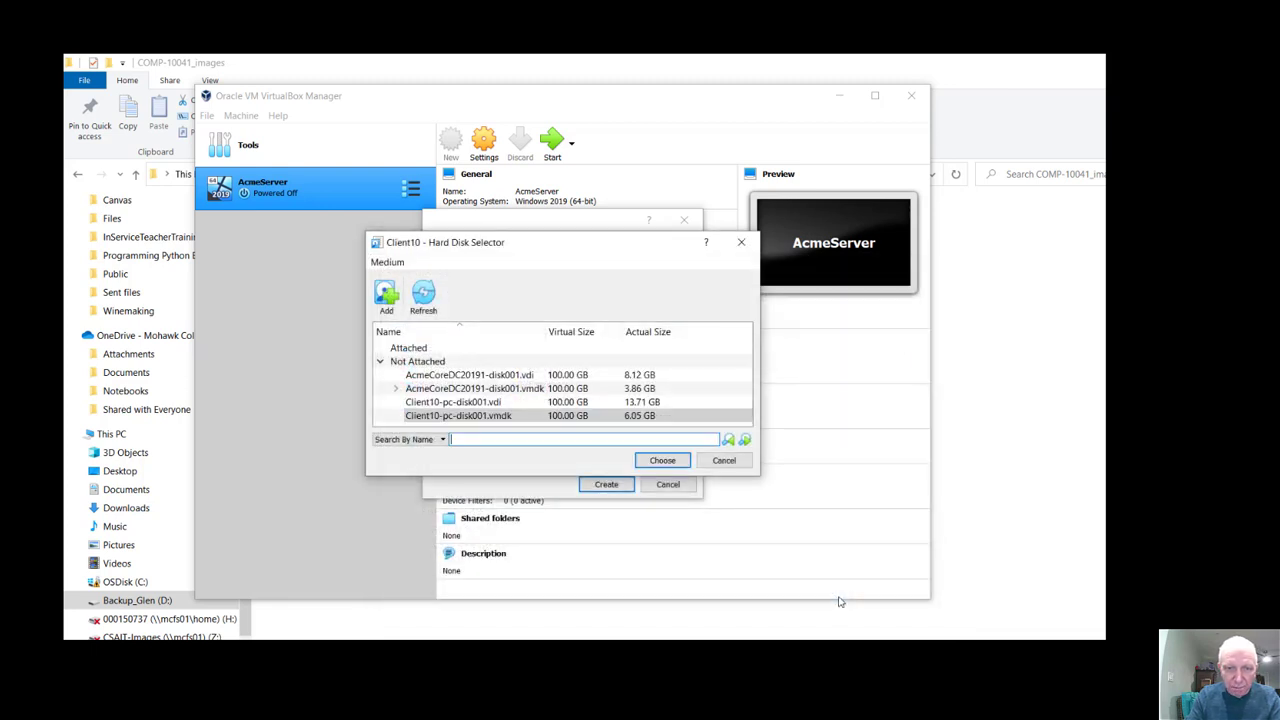
click(666, 460)
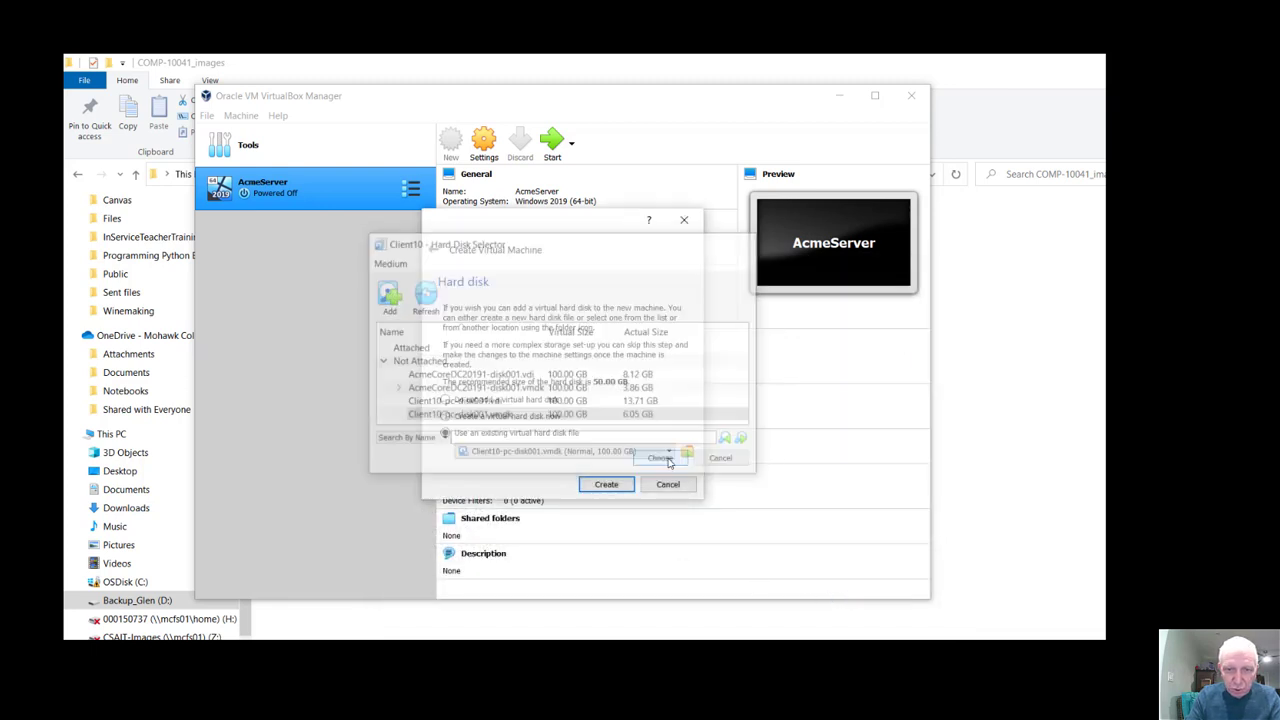
click(620, 488)
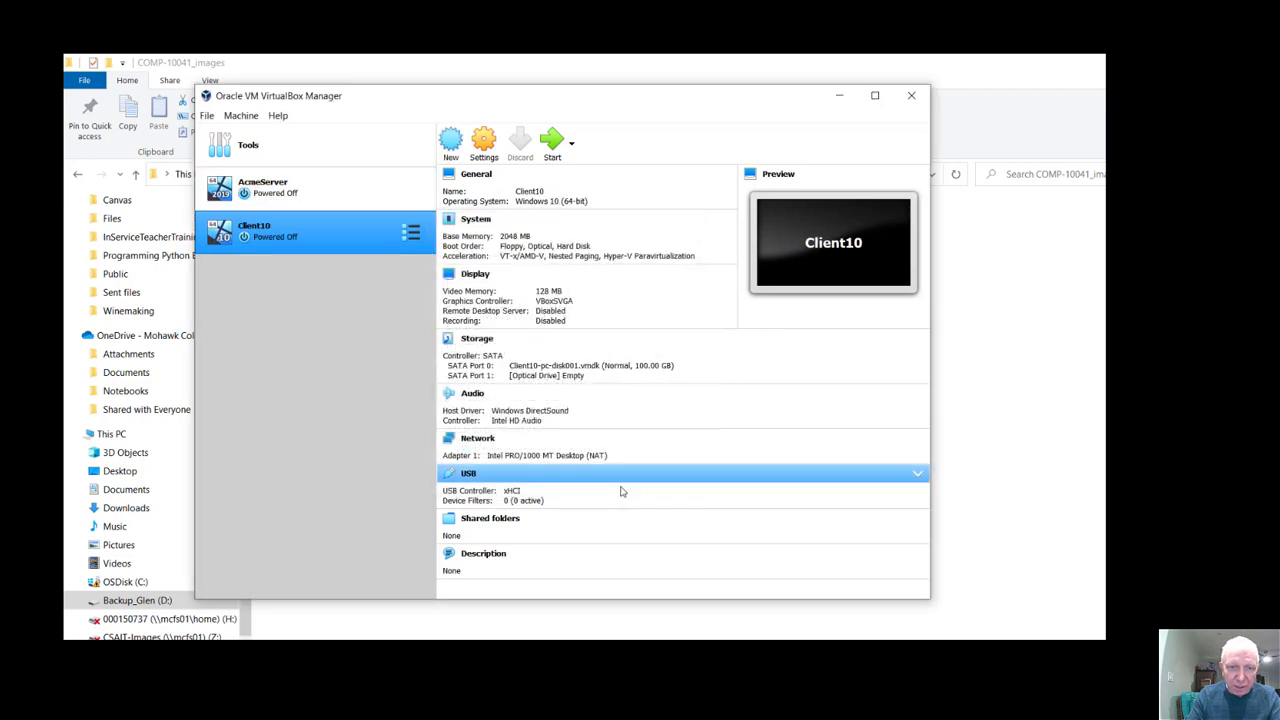
Step: Try Internal Network for Client10's network Adapter 1, settle on Host-only Adapter with VirtualBox Host-Only Ethernet Adapter, and save the settings
click(482, 443)
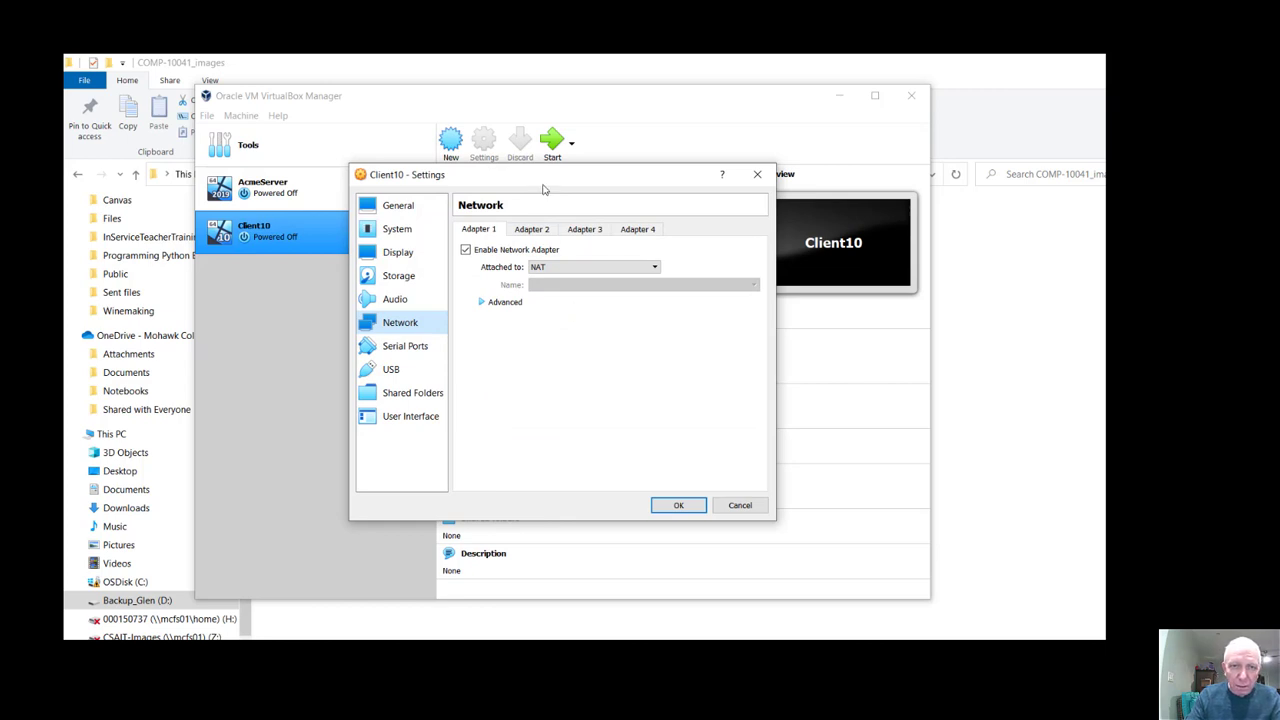
drag(563, 181, 820, 222)
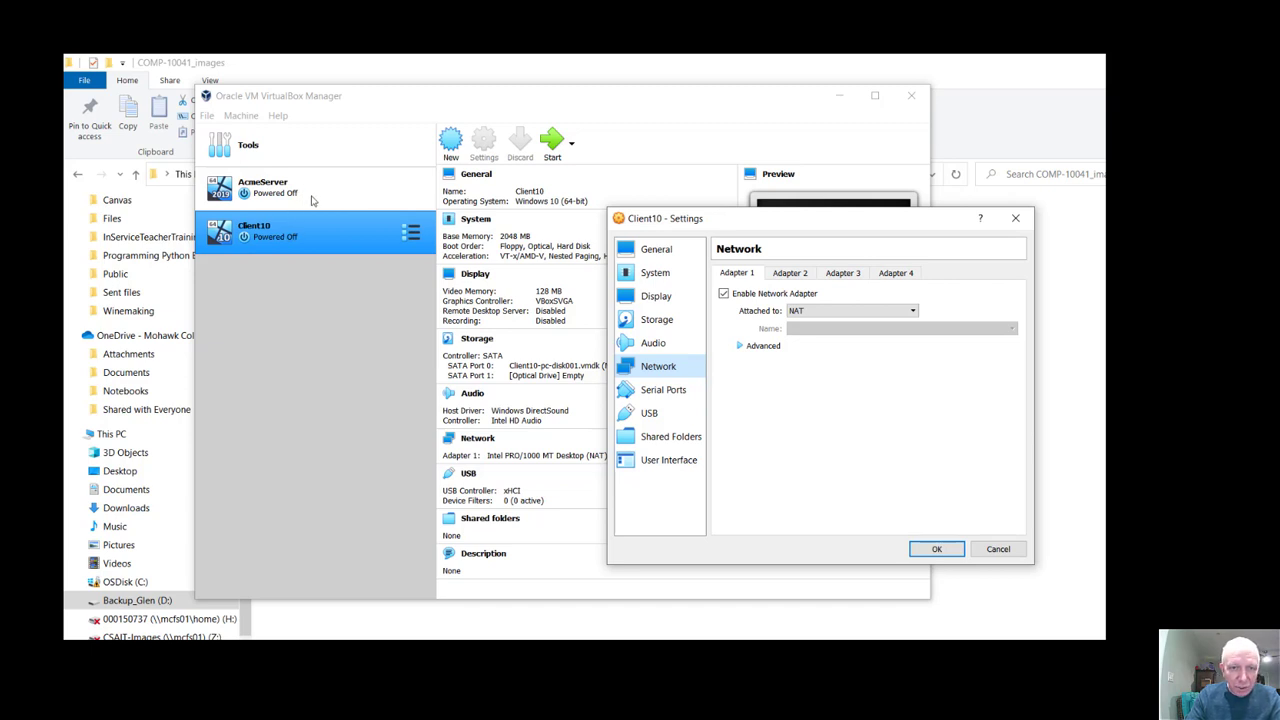
click(805, 313)
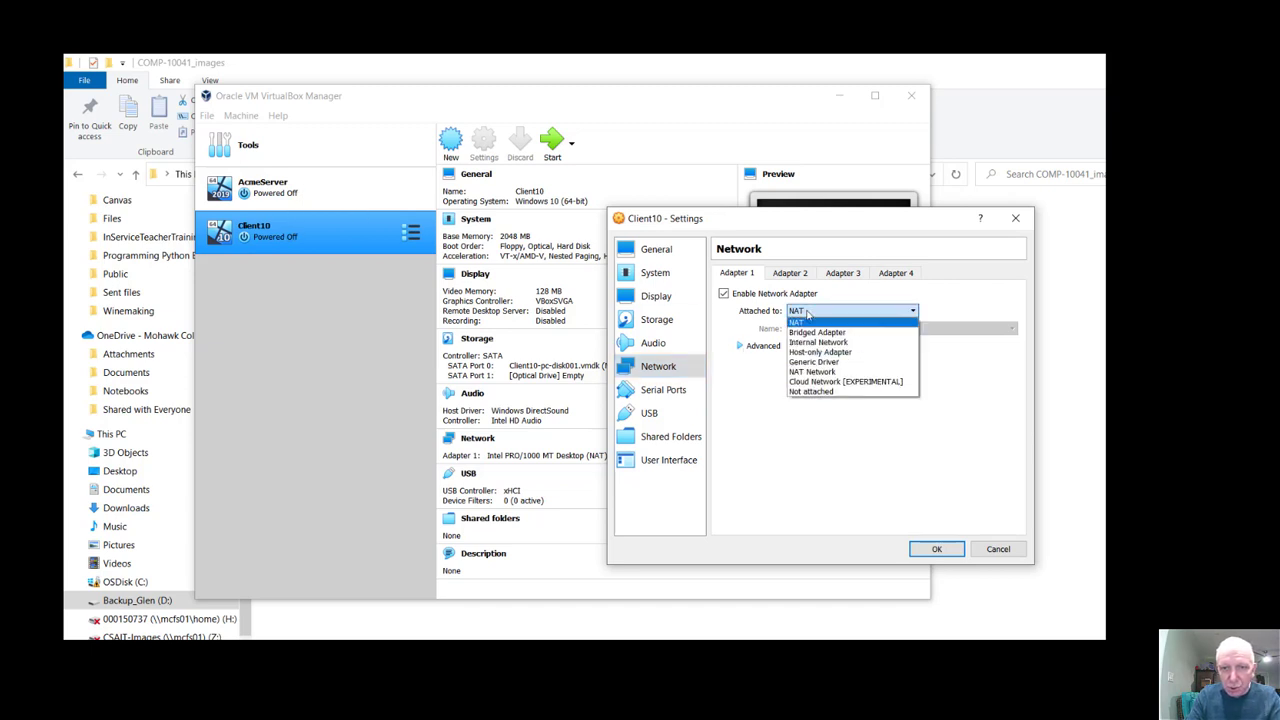
click(805, 342)
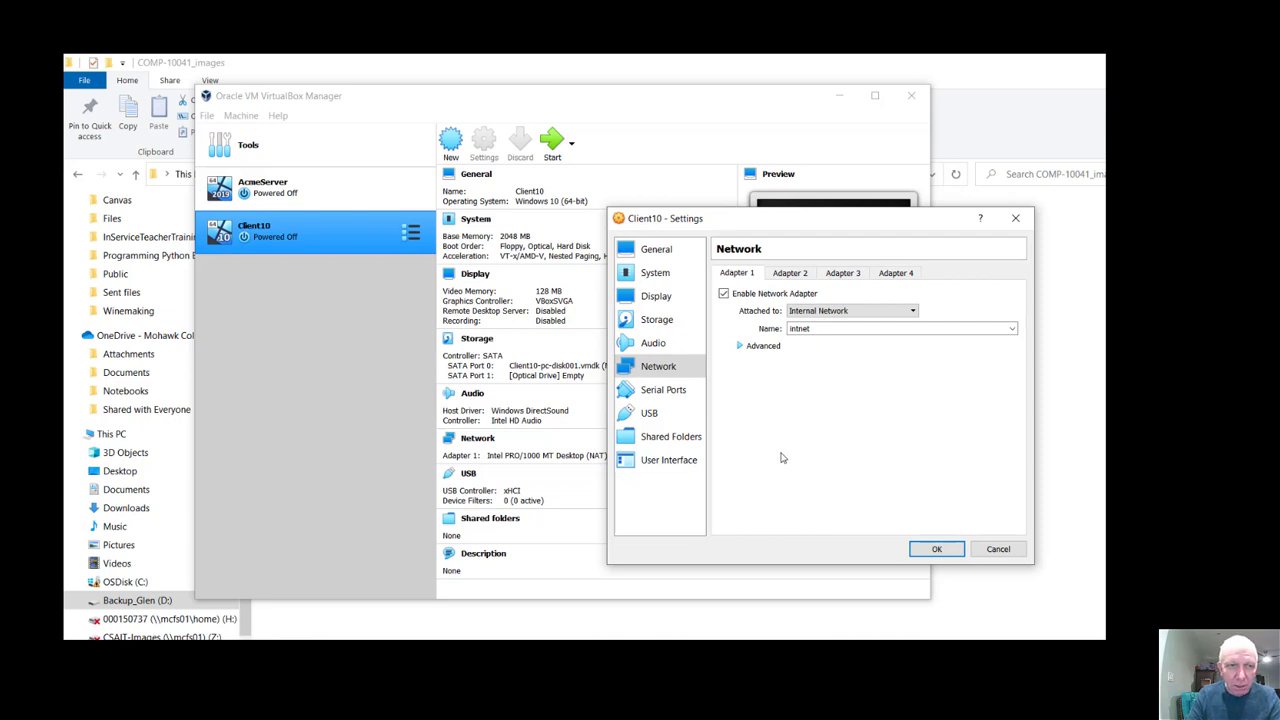
click(834, 314)
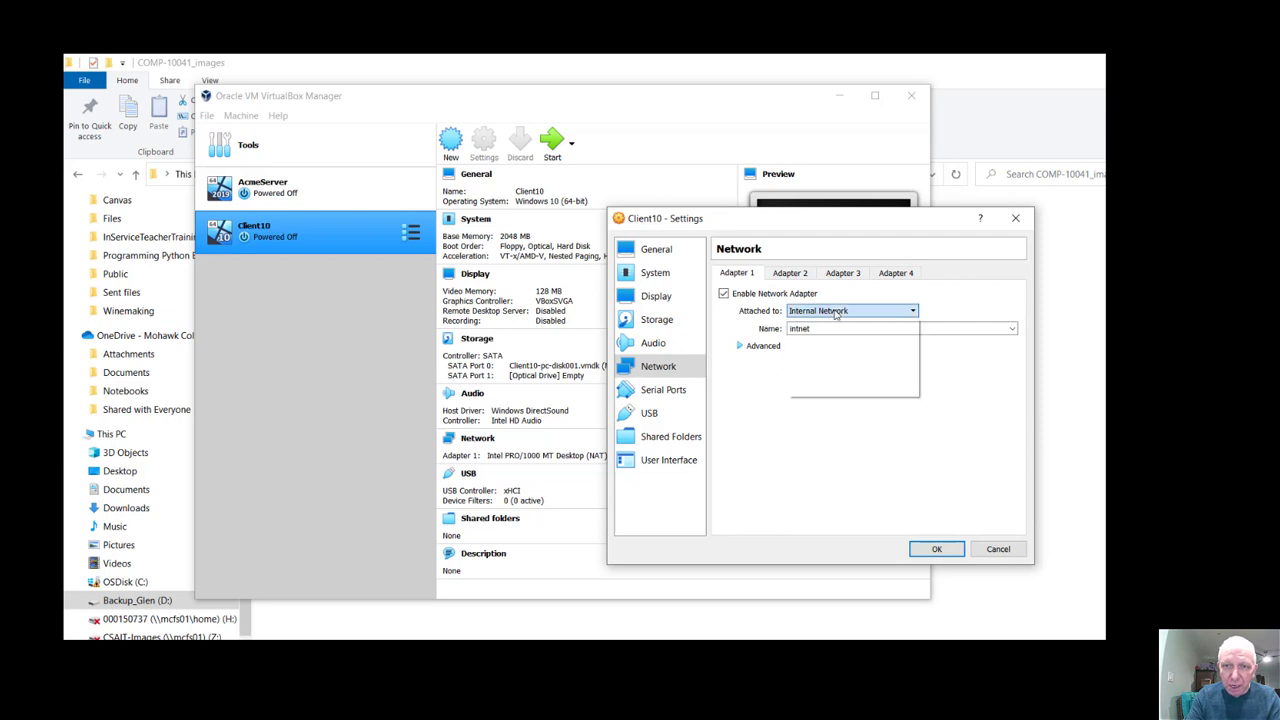
click(820, 352)
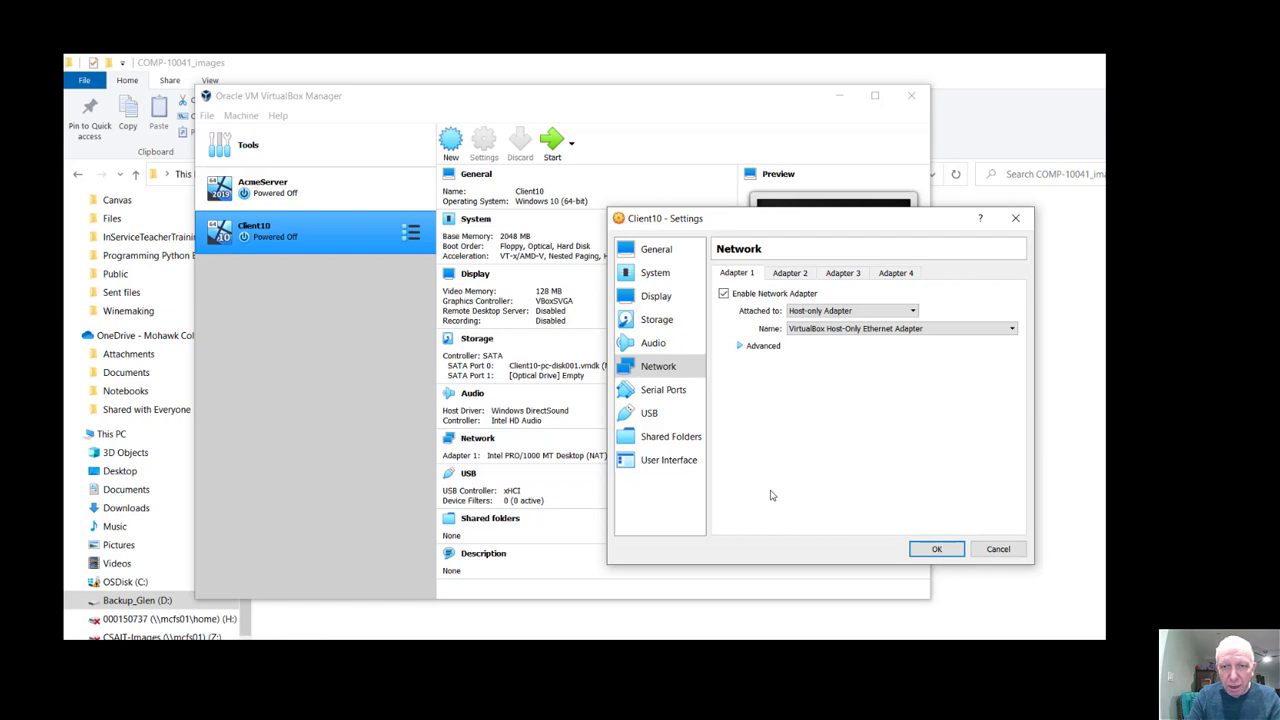
click(932, 549)
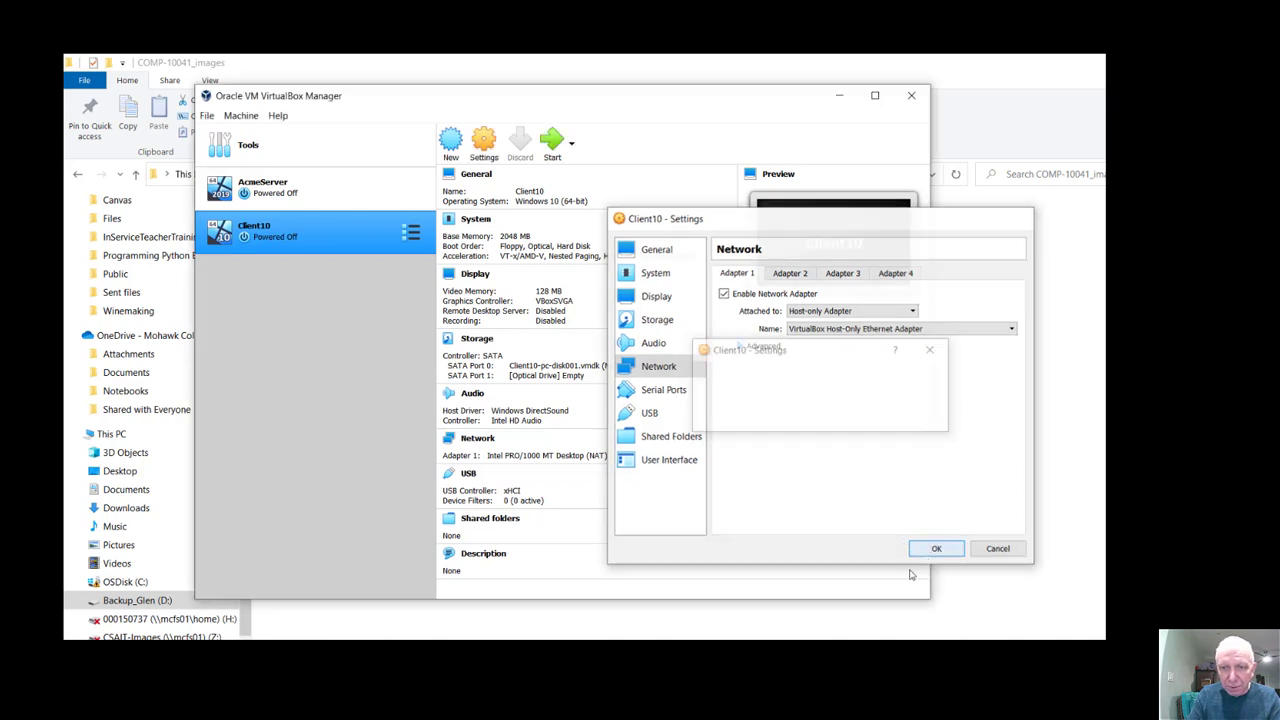
Step: Compare AcmeServer's network setting with Client10's, attach Client10's network Adapter 1 to Internal Network, and save the settings
click(363, 190)
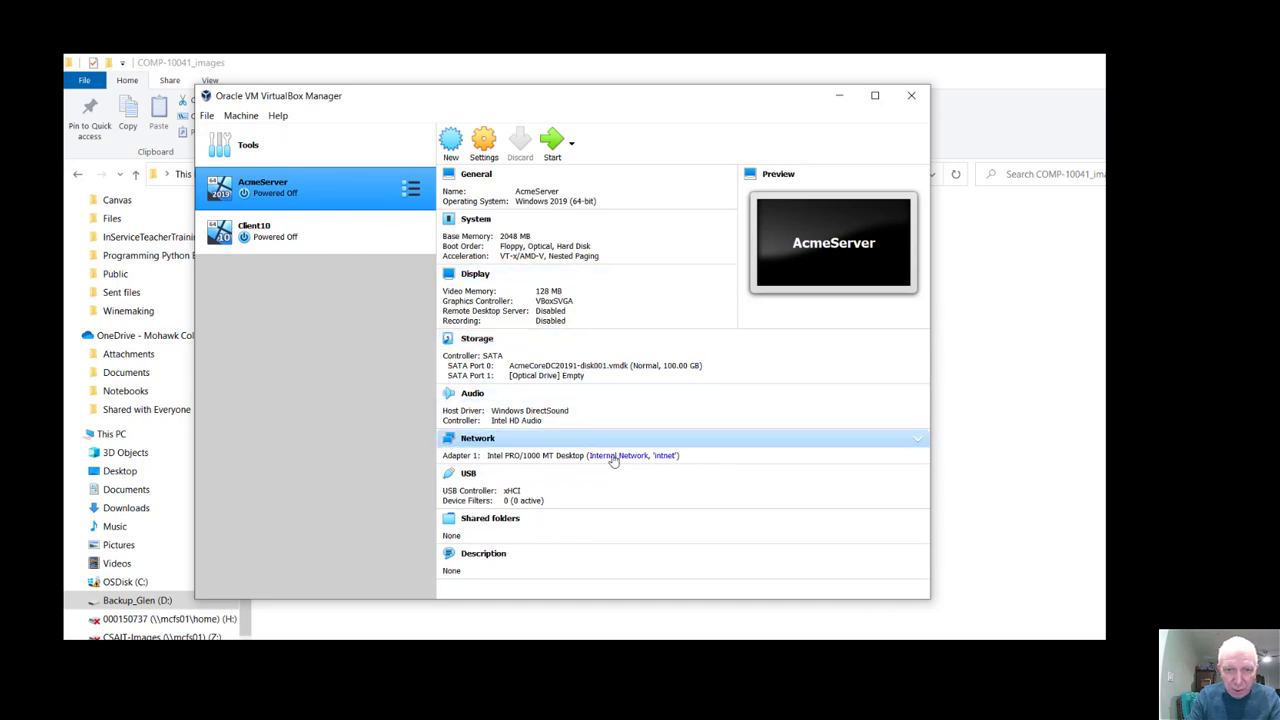
click(352, 222)
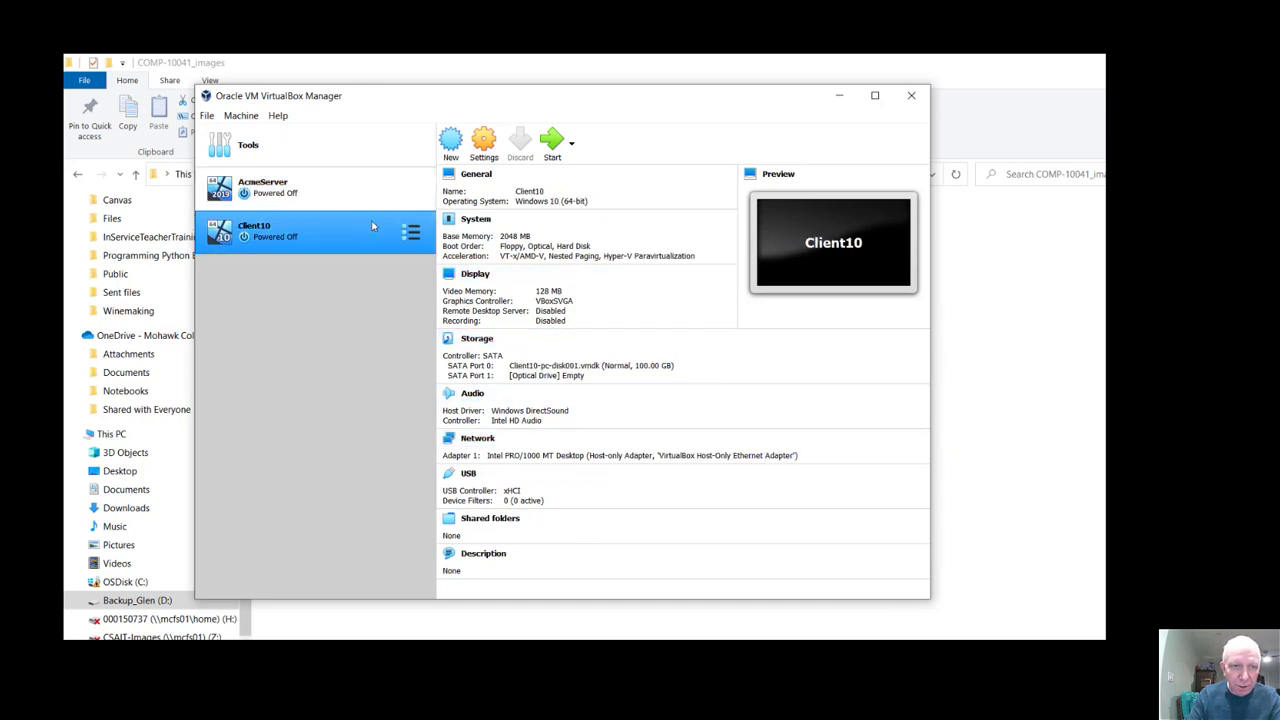
click(487, 158)
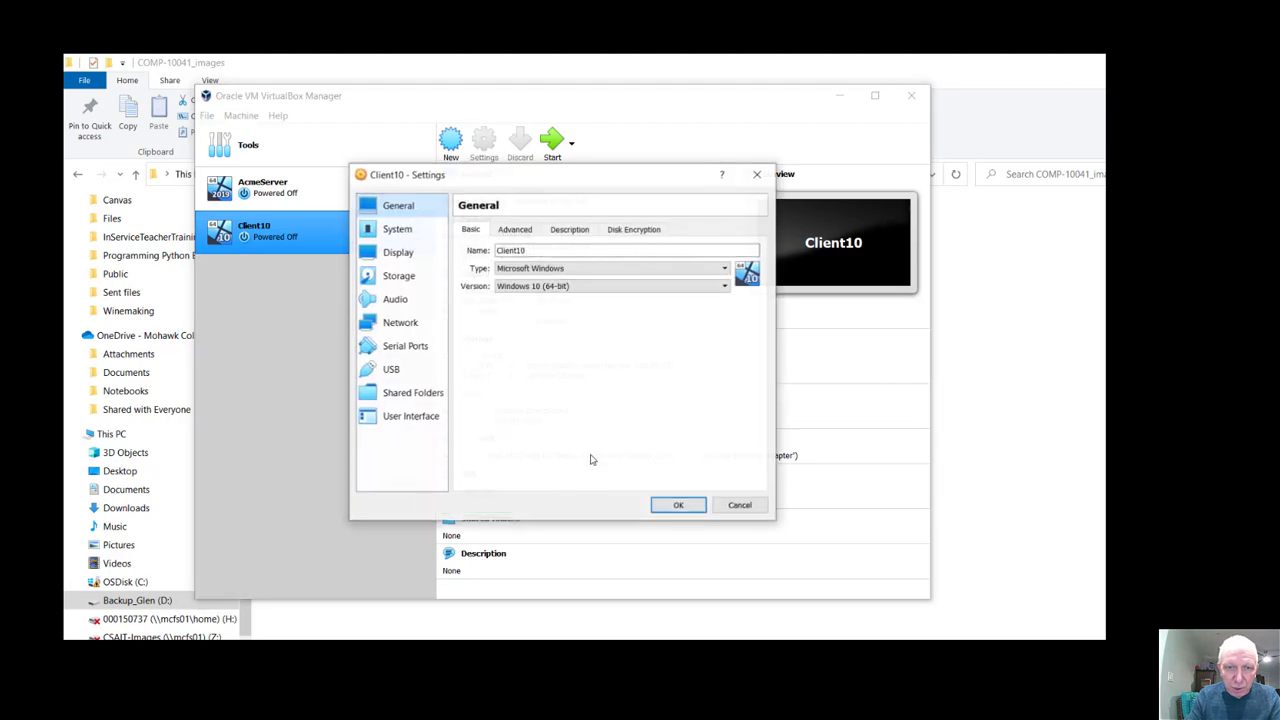
click(400, 322)
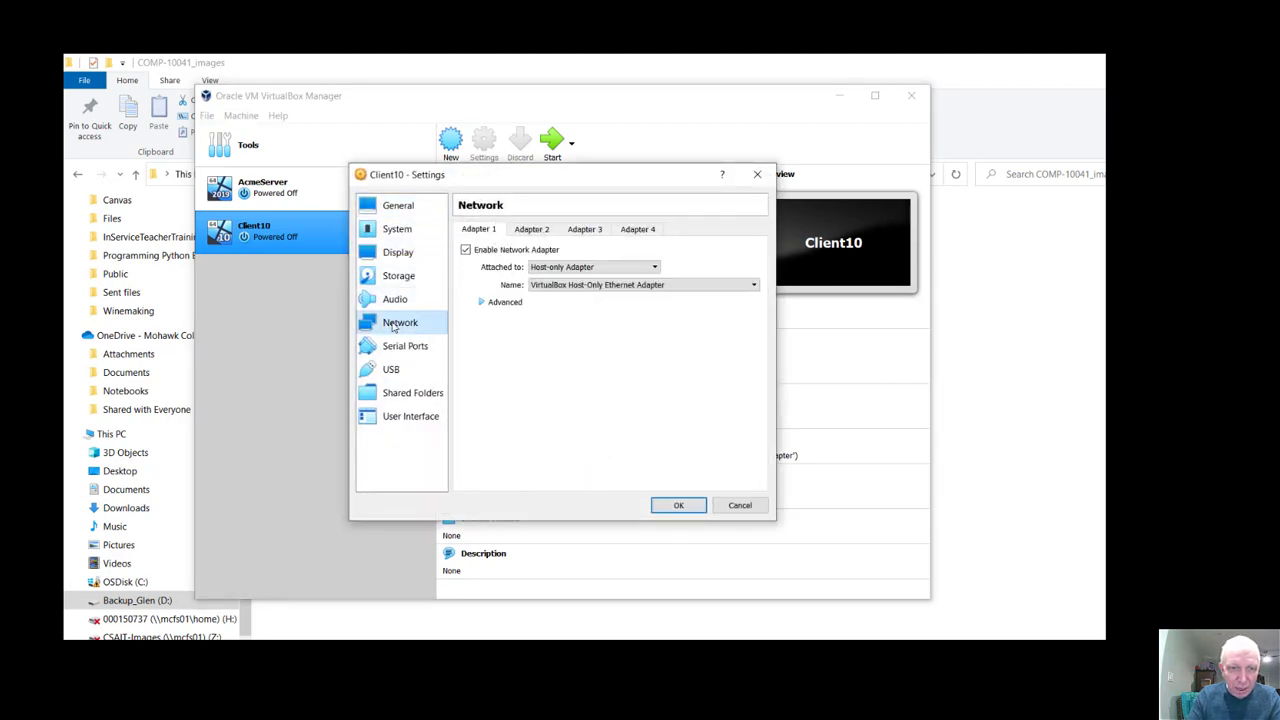
click(594, 268)
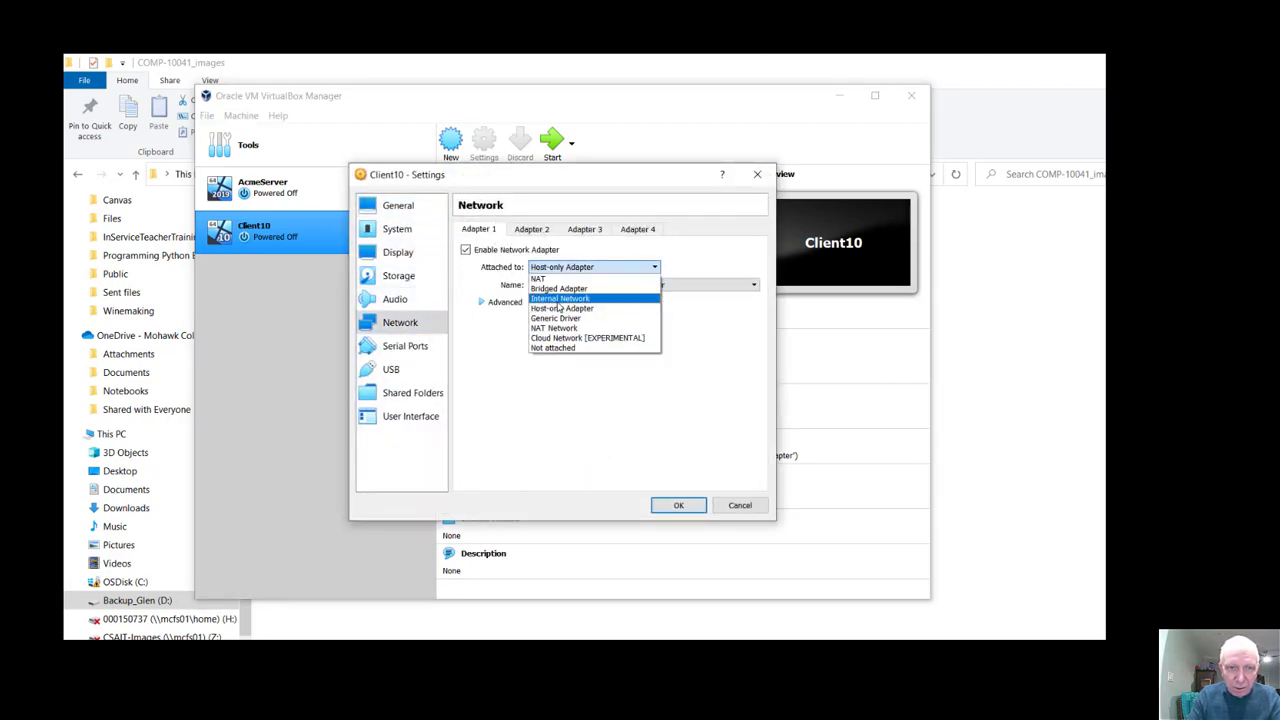
click(559, 300)
click(676, 505)
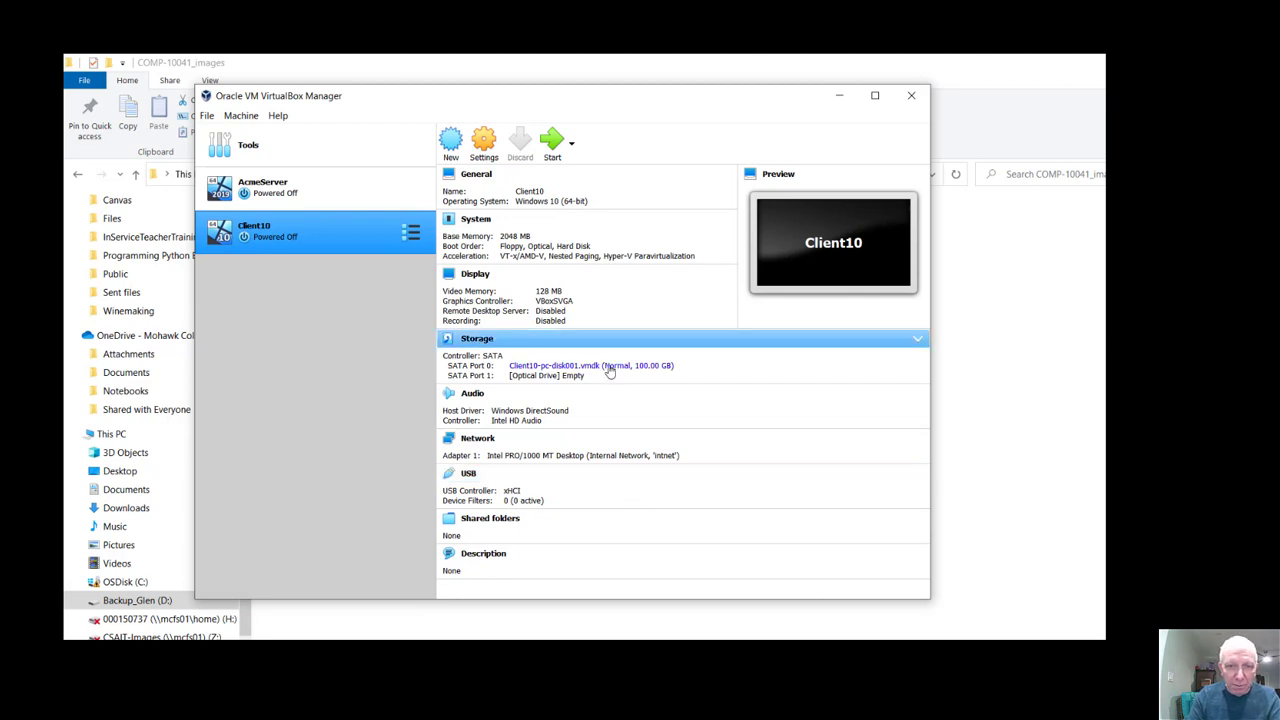
Step: Review the network settings of AcmeServer and Client10, and start the Client10 virtual machine
mouse_move(609, 372)
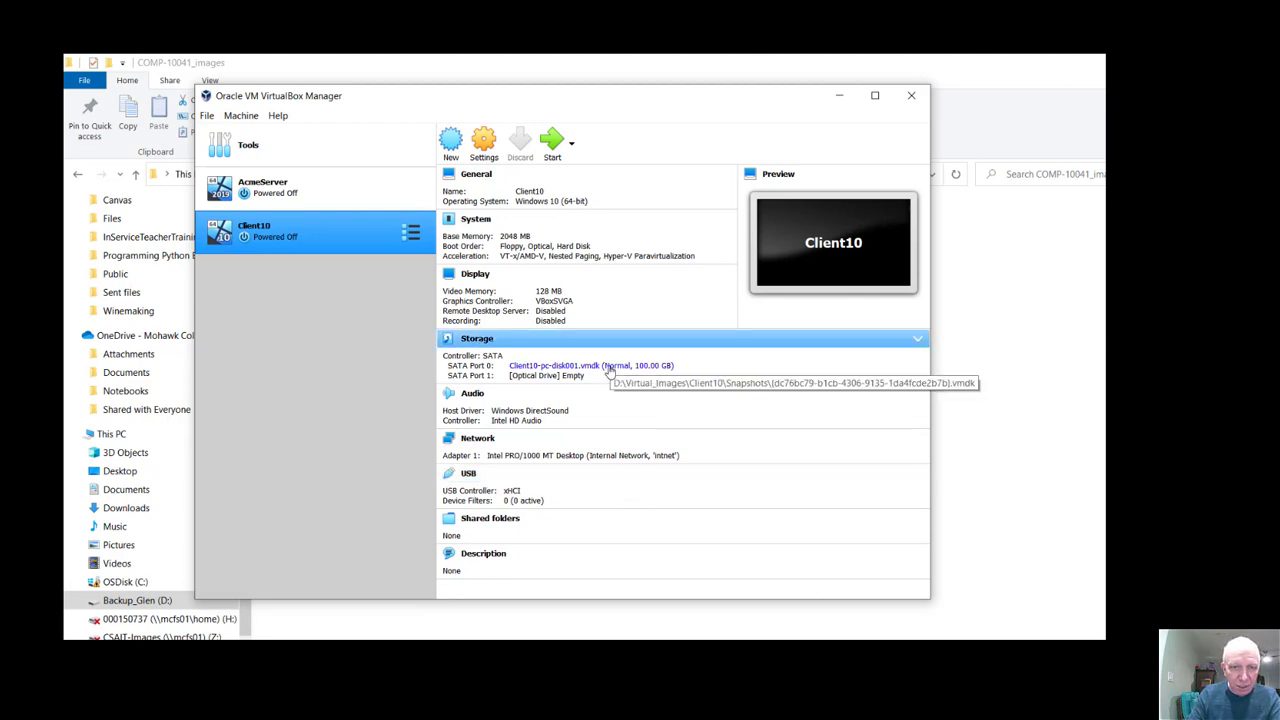
click(347, 193)
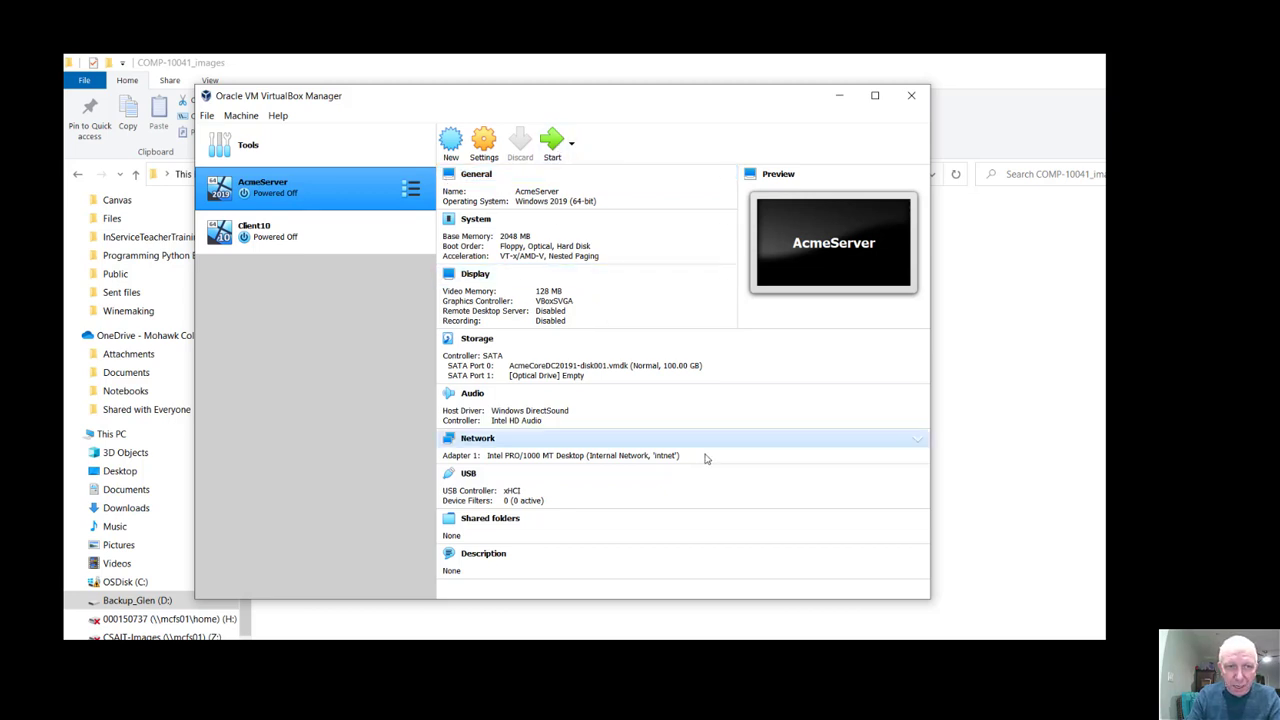
ctrl+click(345, 240)
click(311, 238)
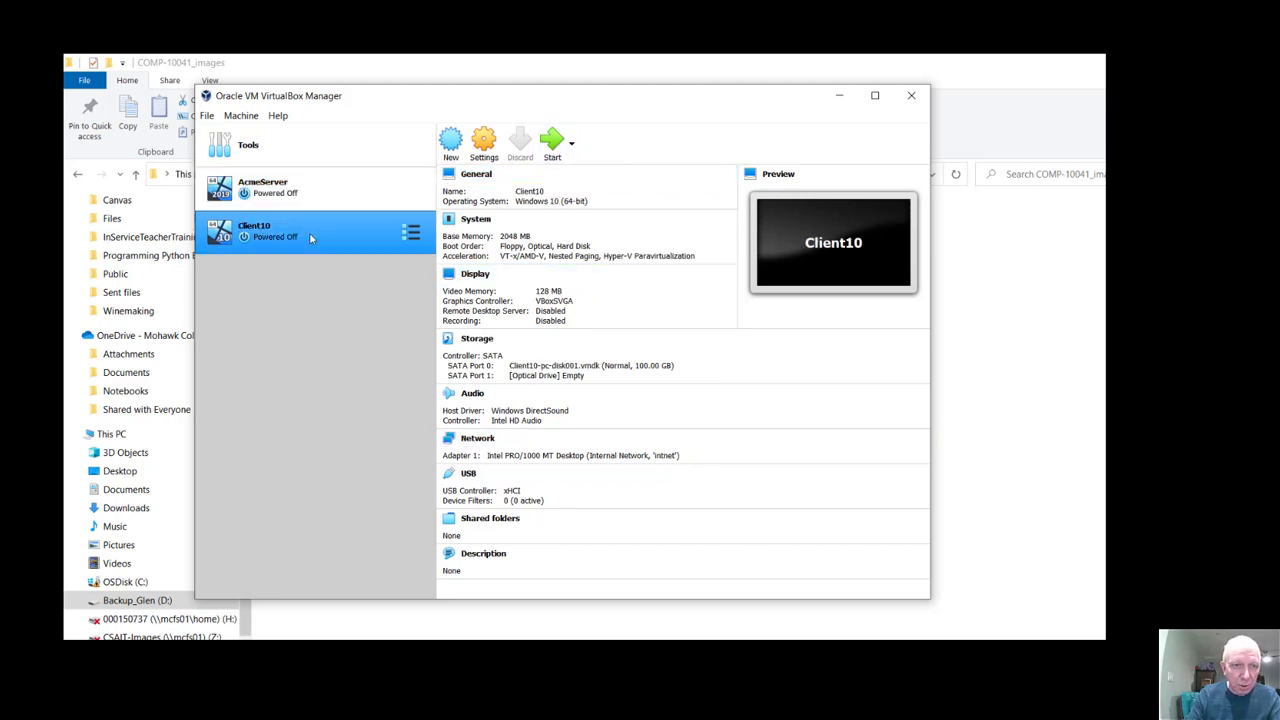
click(552, 142)
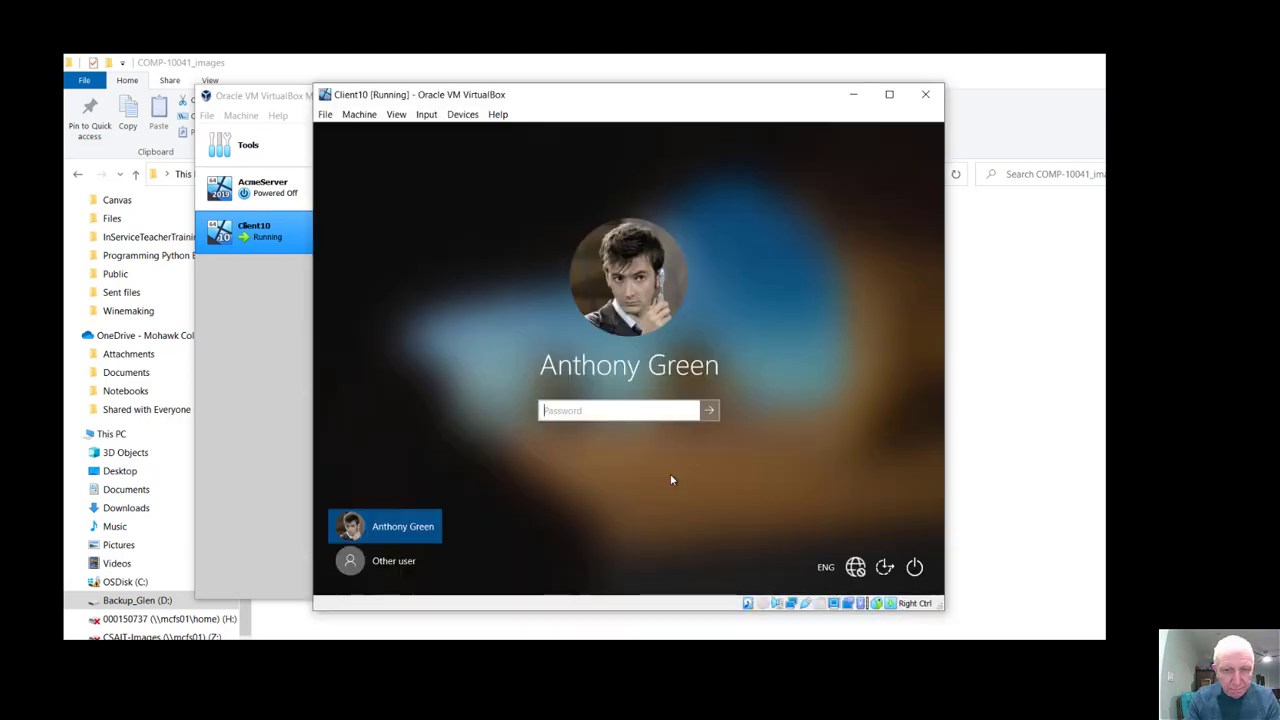
Step: Enter the account password on Client10's Windows sign-in screen, retyping it from scratch, and sign in to the desktop
text(•)
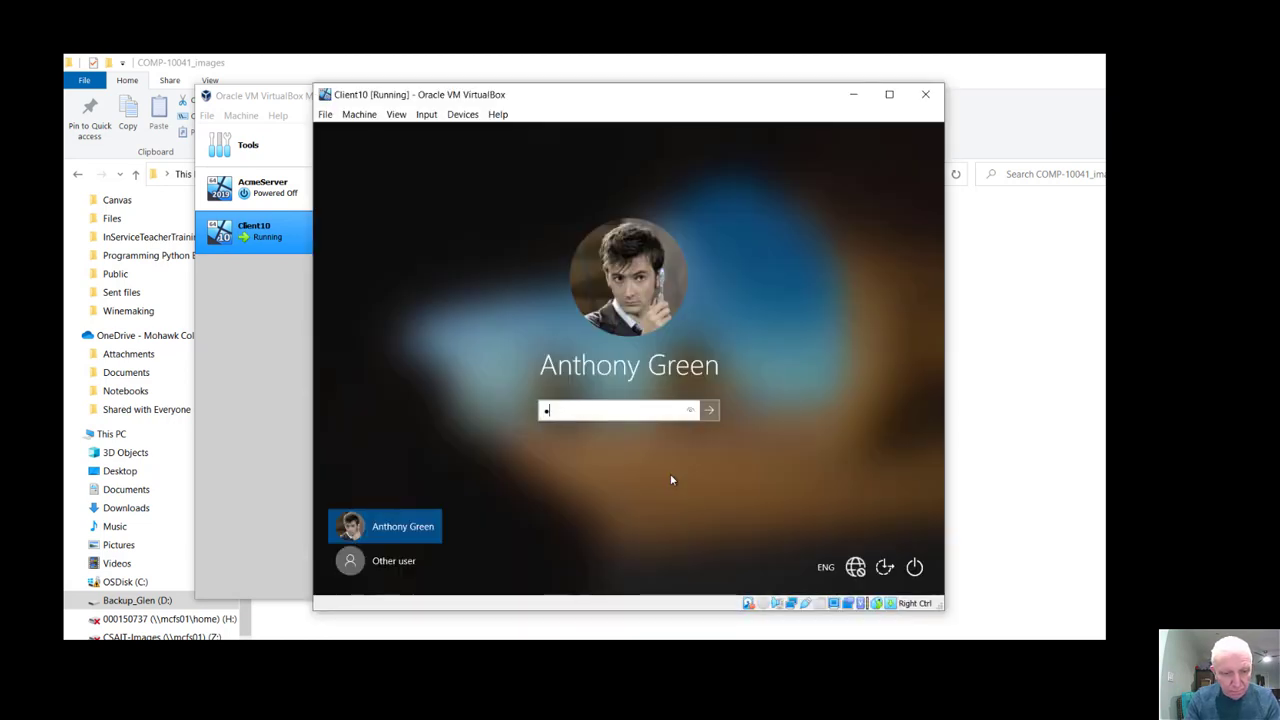
text(•••)
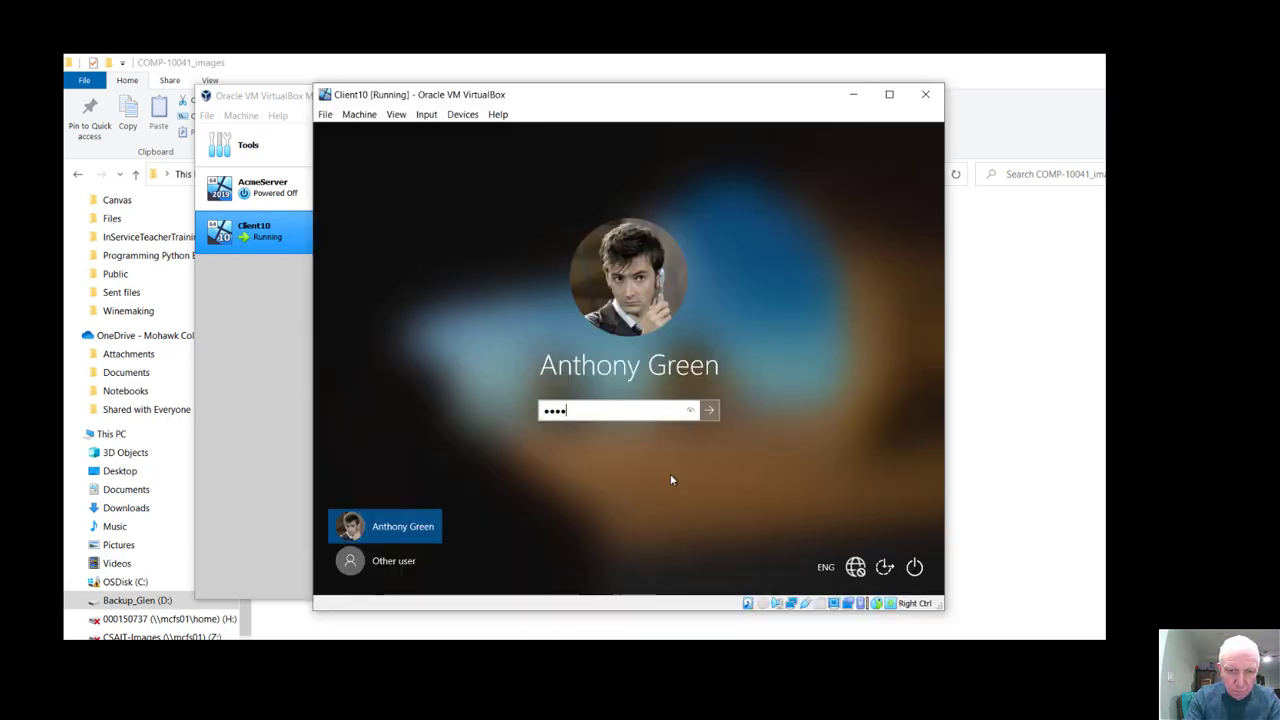
key(BackSpace)
key(BackSpace)
key(BackSpace)
key(BackSpace)
text(•••)
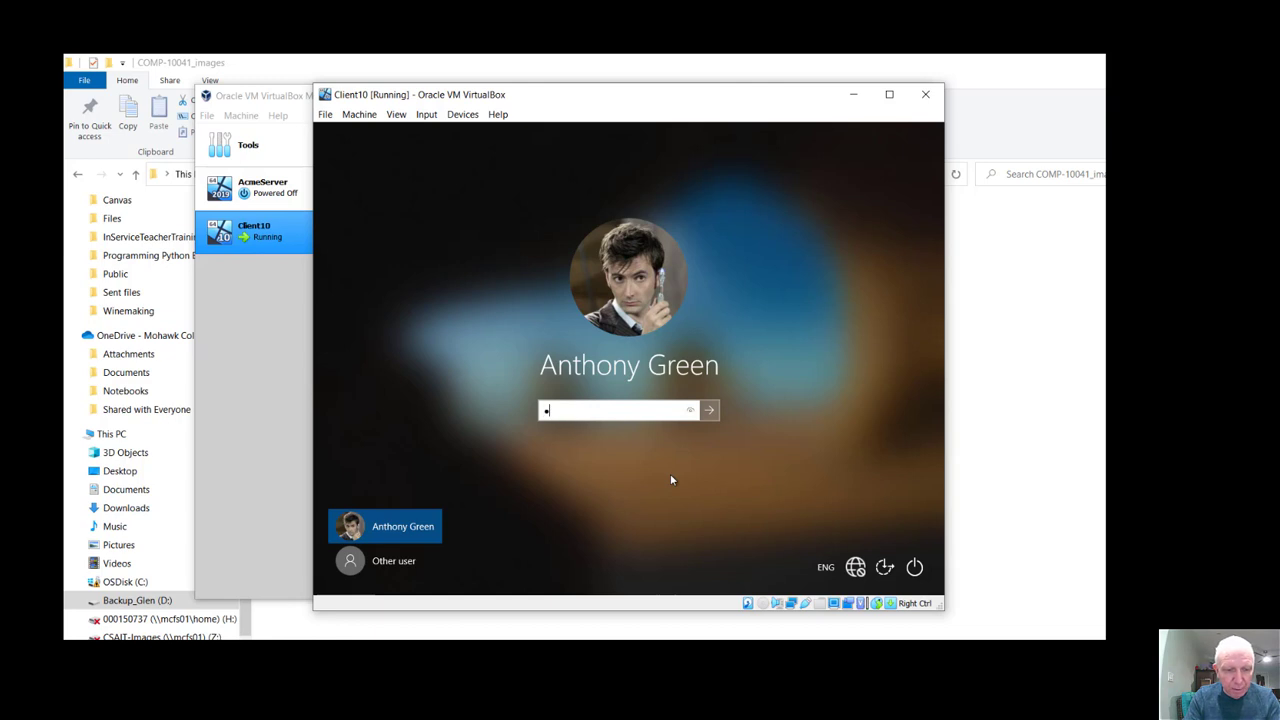
text(••••)
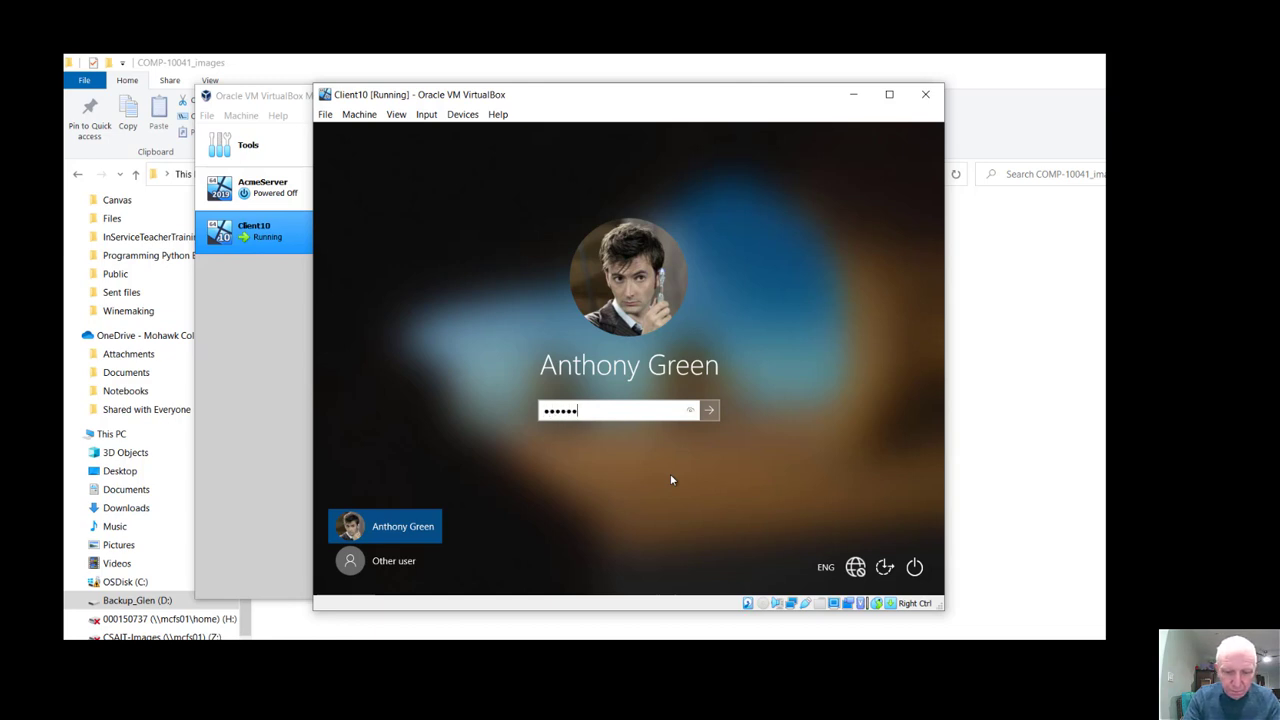
text(••)
key(Return)
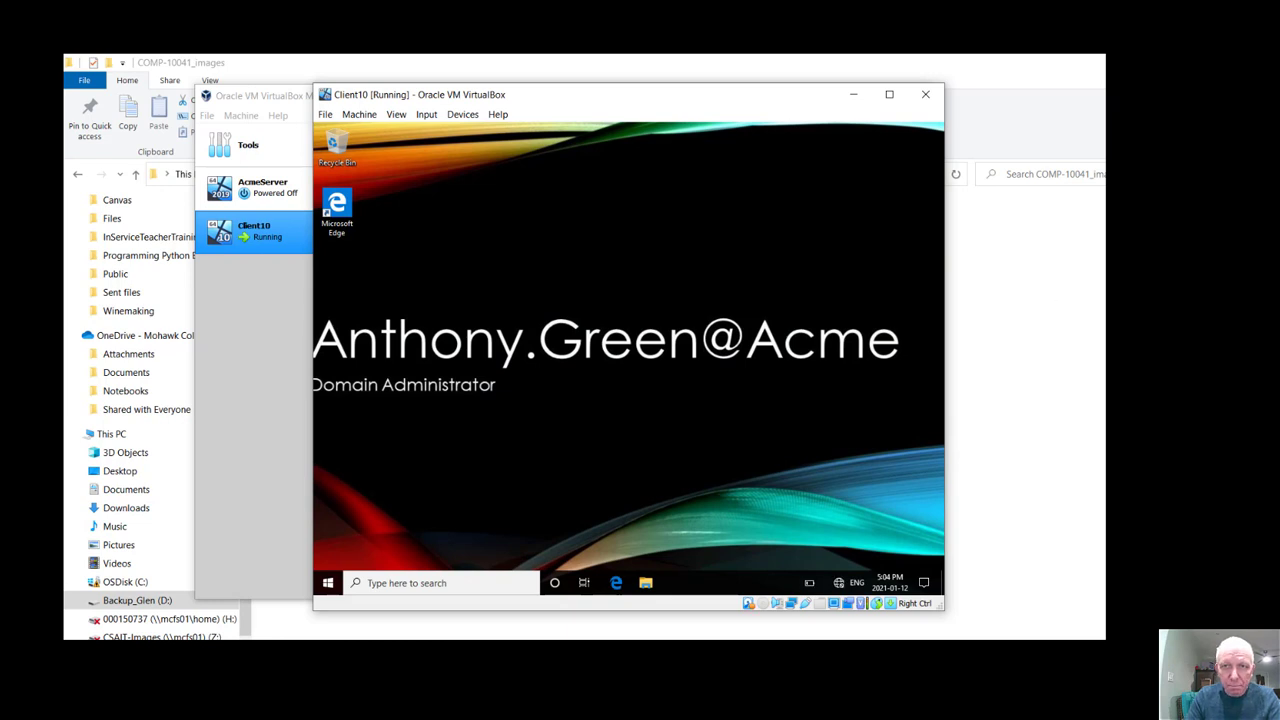
click(735, 648)
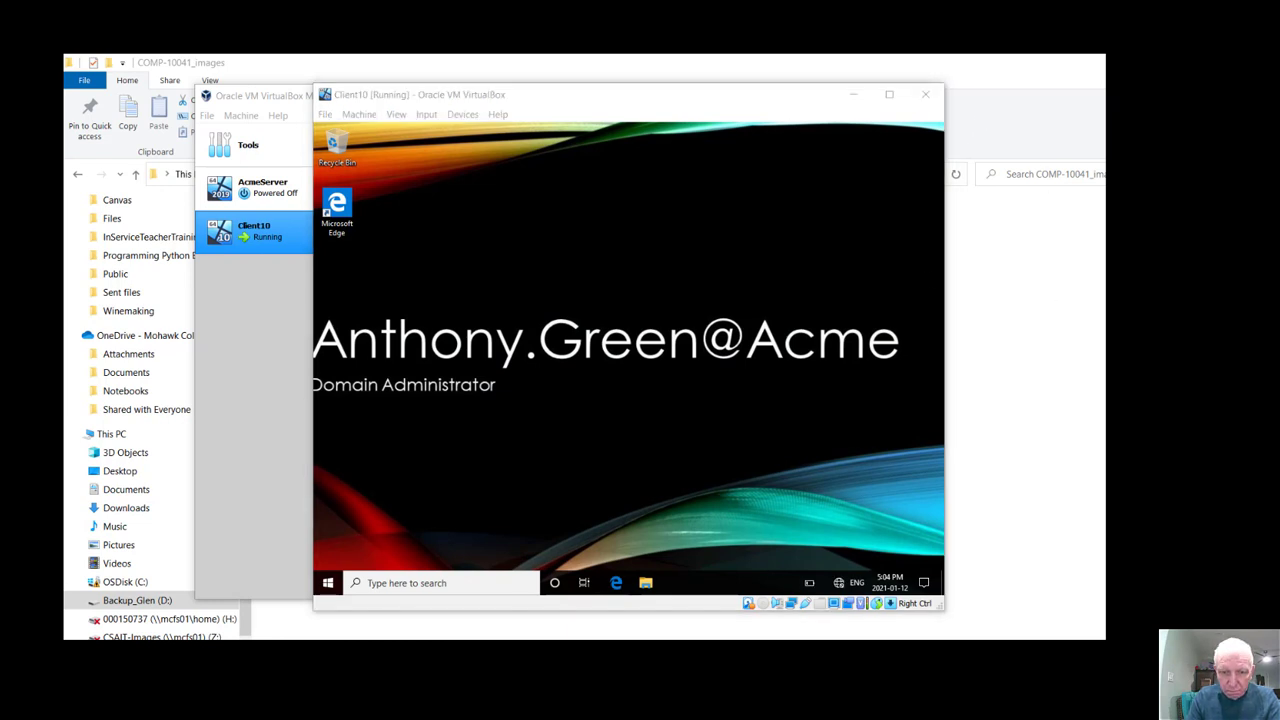